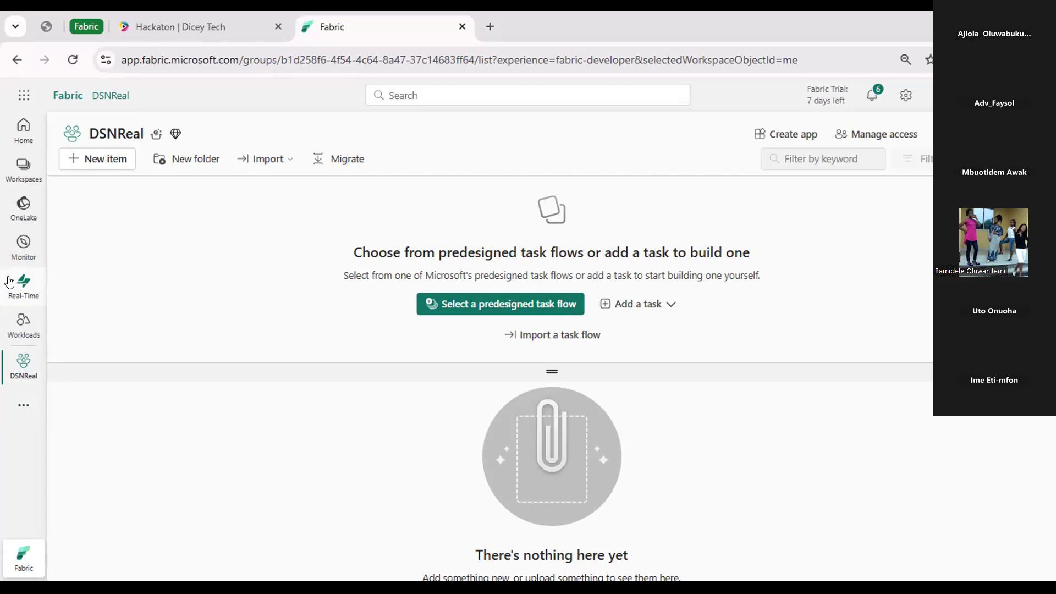
Open the Real-Time hub, continue past the identity verification, and dismiss its welcome dialog so it does not show again.
left_click(9, 282)
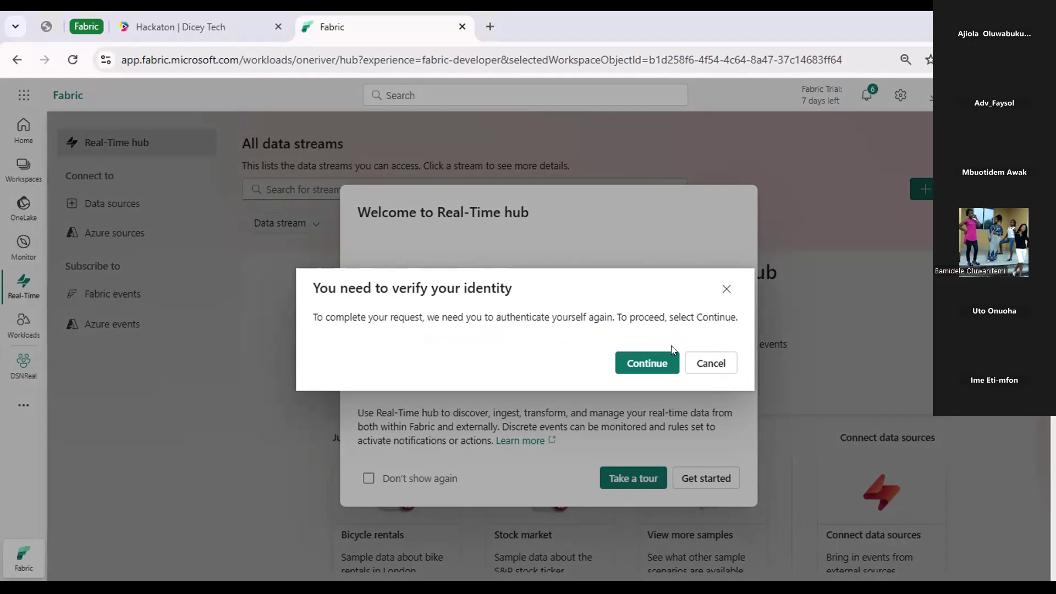
left_click(650, 364)
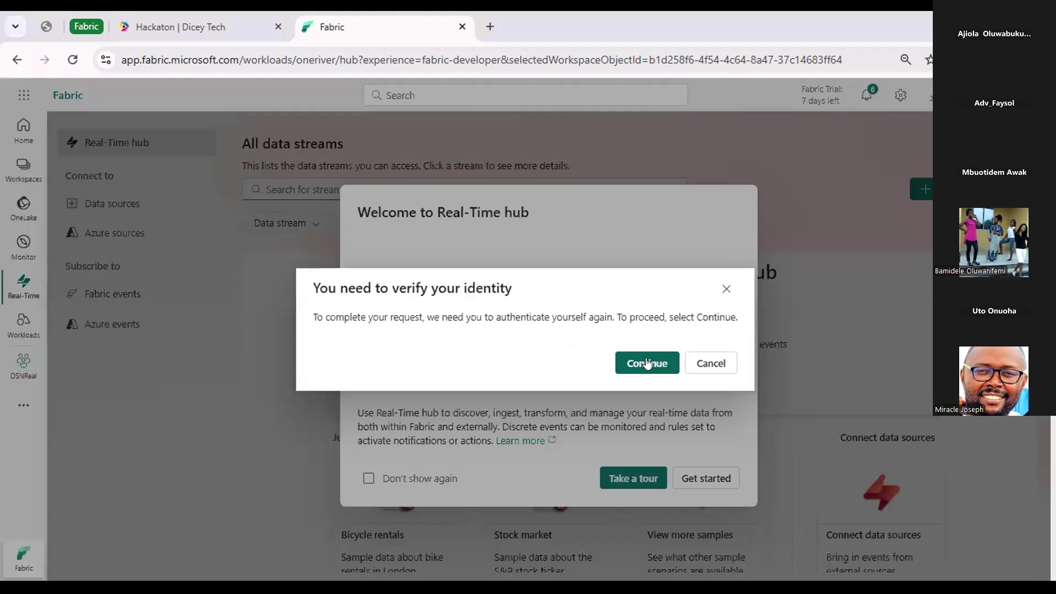
left_click(647, 362)
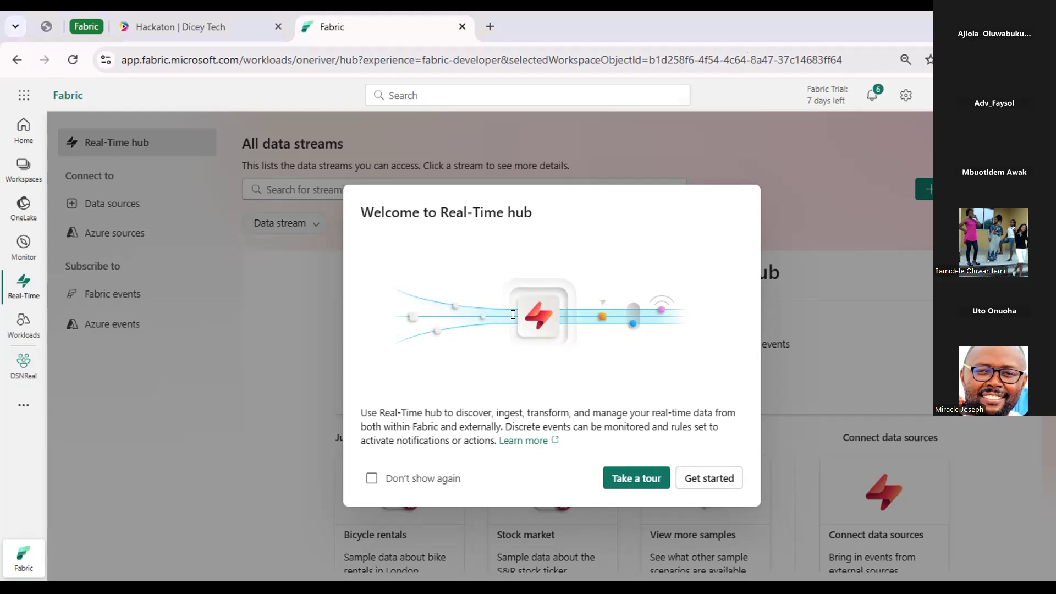
left_click(372, 478)
left_click(702, 480)
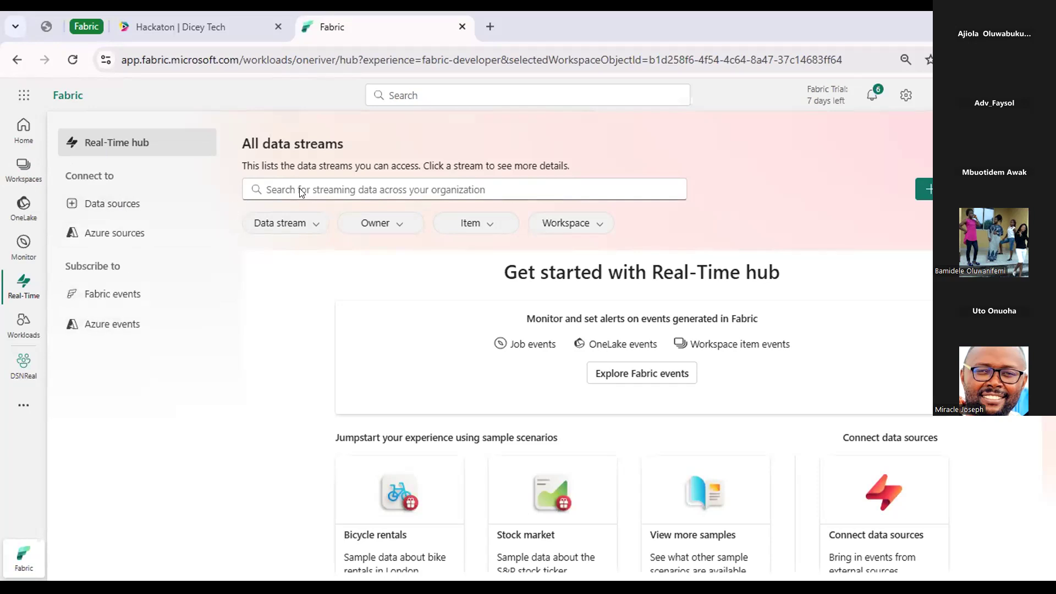
Examine the Data stream, Owner, Item and Workspace filter options for the list of all data streams.
left_click(293, 221)
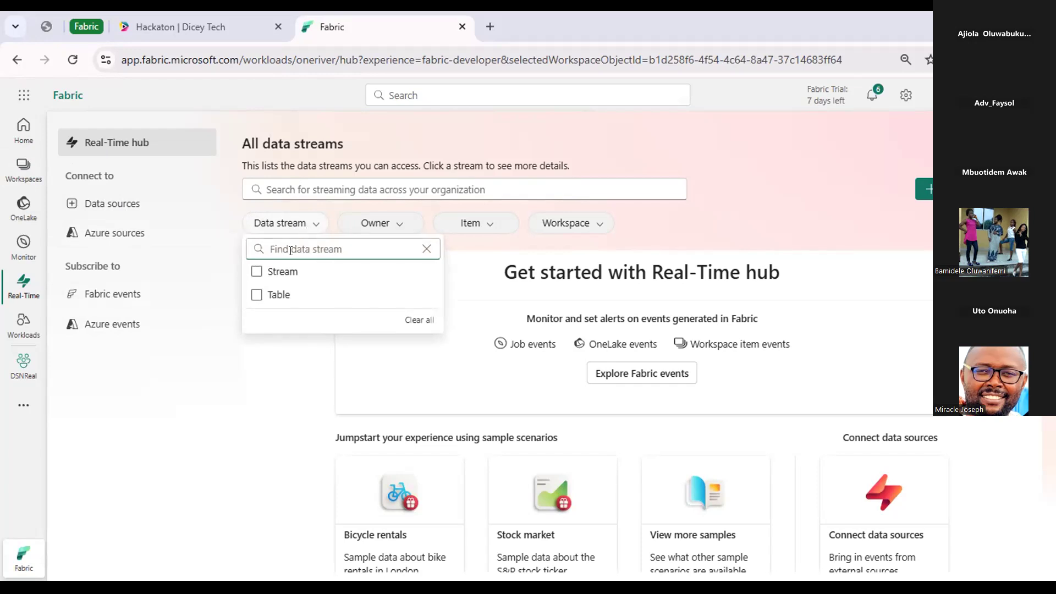
left_click(396, 225)
left_click(494, 221)
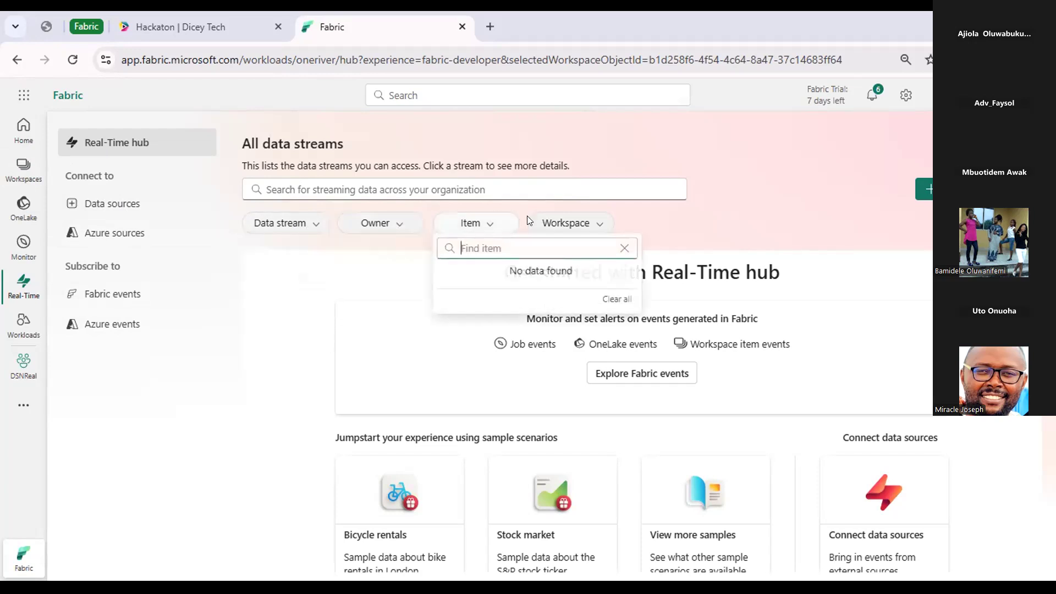
left_click(601, 224)
left_click(602, 225)
left_click(601, 224)
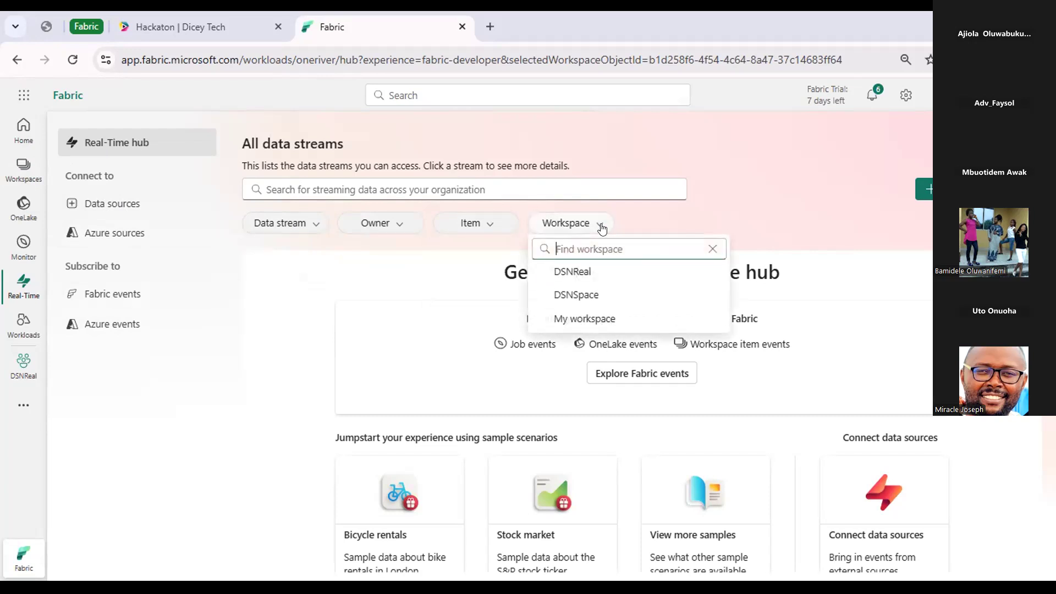
left_click(601, 225)
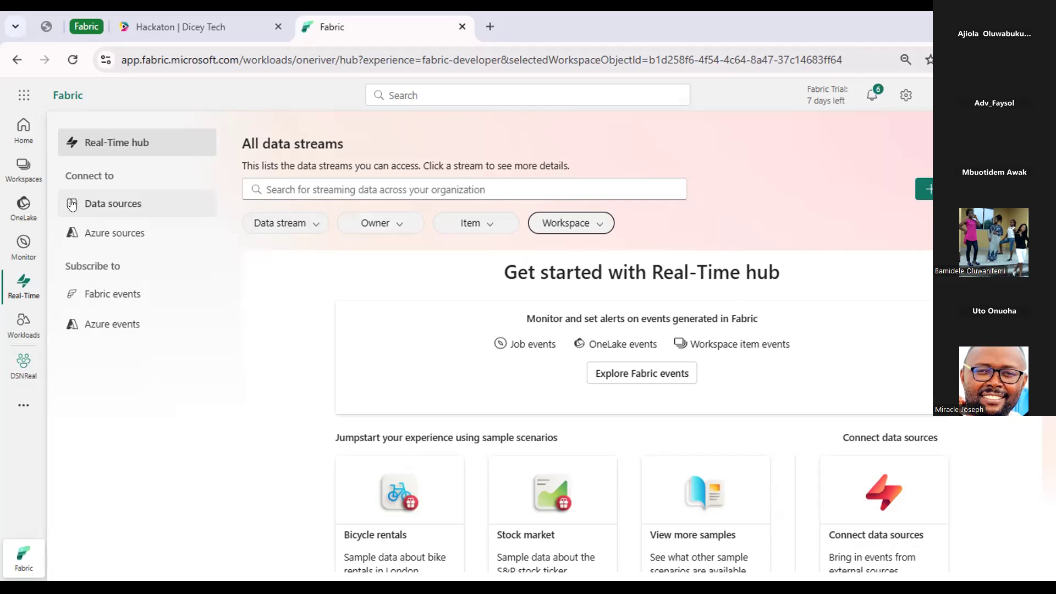
Start connecting the Stock market sample data source and name its eventstream stock-data.
left_click(100, 203)
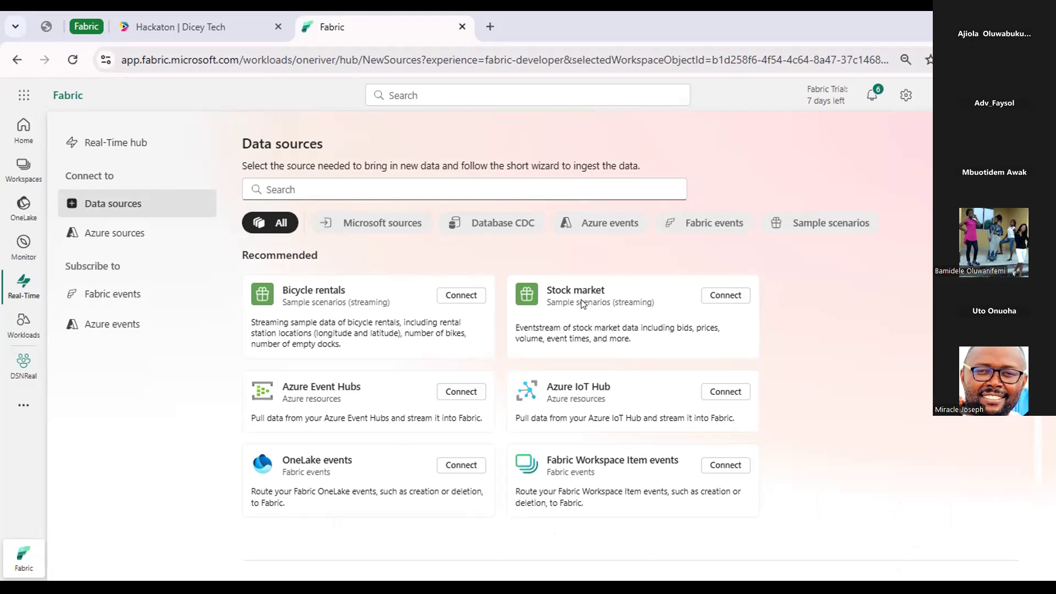
left_click(733, 296)
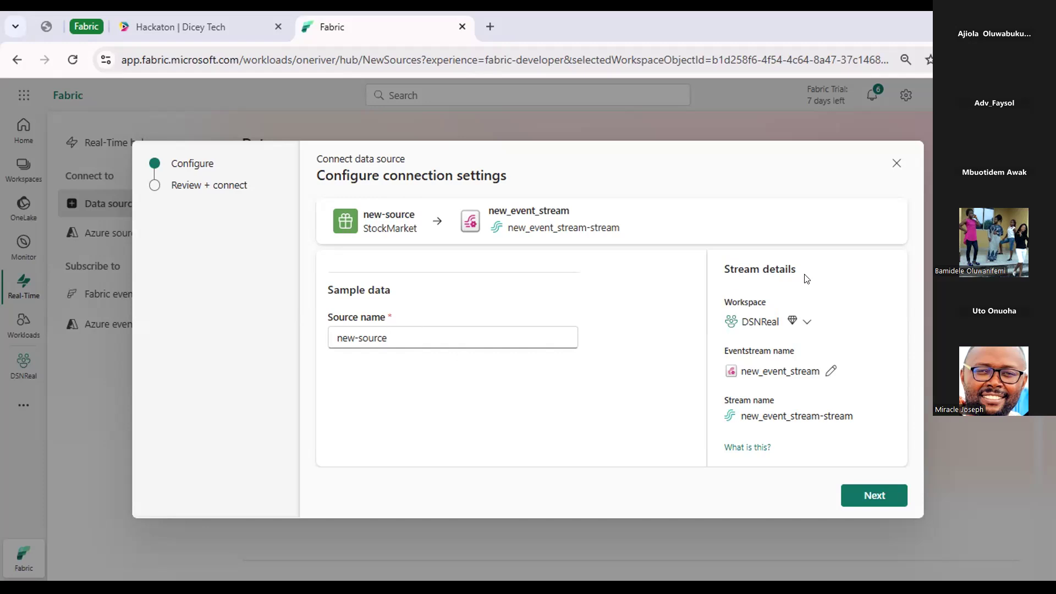
left_click(828, 371)
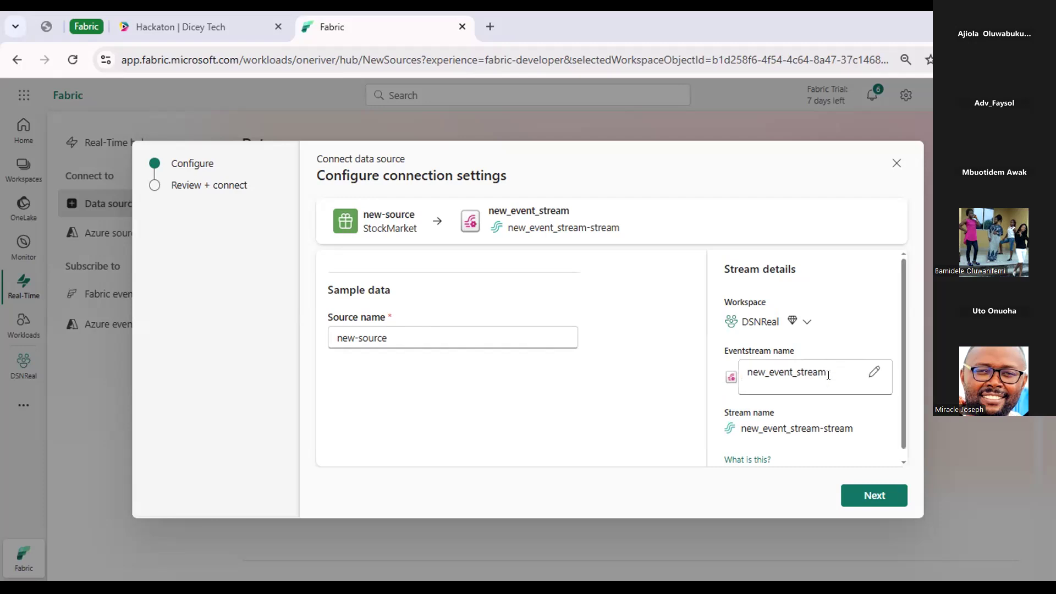
key("ctrl+a")
type("stock-")
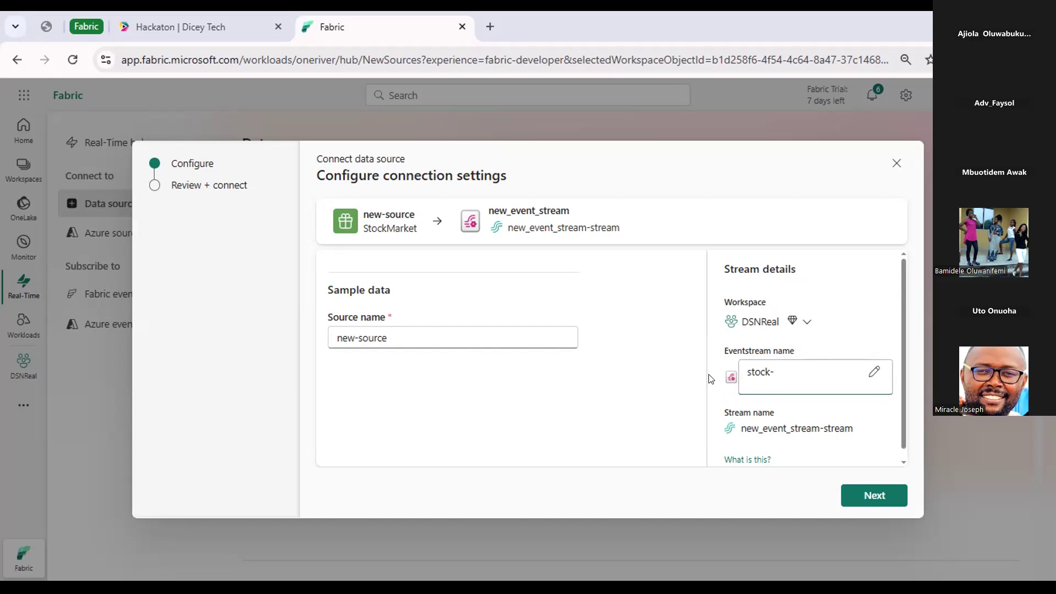
type("data")
left_click(871, 413)
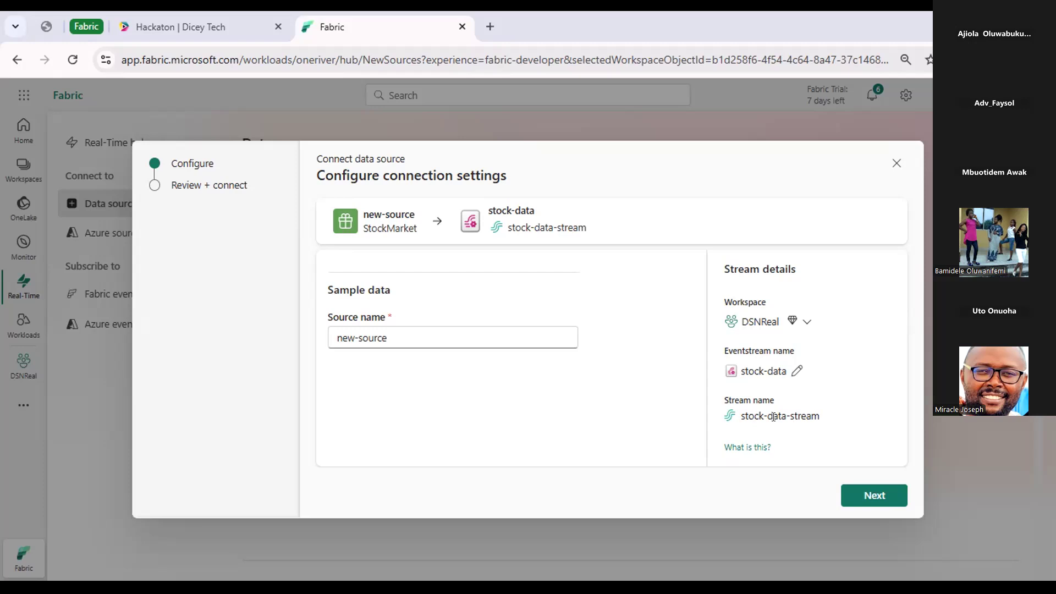
Set the Stock market sample's source name to stock.
left_click(395, 321)
key("BackSpace")
key("BackSpace")
key("BackSpace")
key("BackSpace")
key("BackSpace")
key("BackSpace")
key("BackSpace")
key("BackSpace")
key("BackSpace")
key("BackSpace")
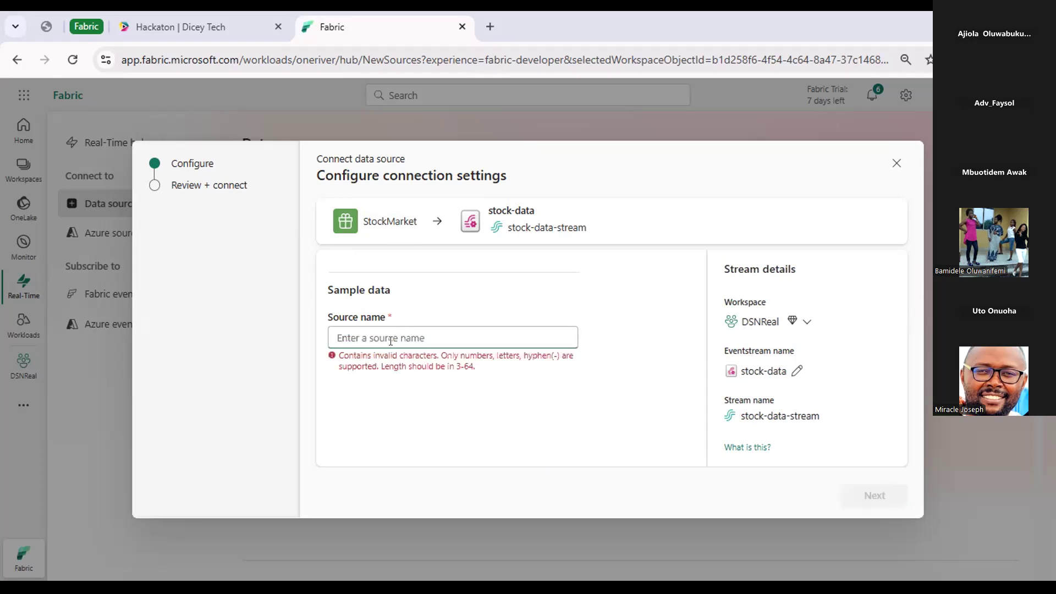
type("stcok")
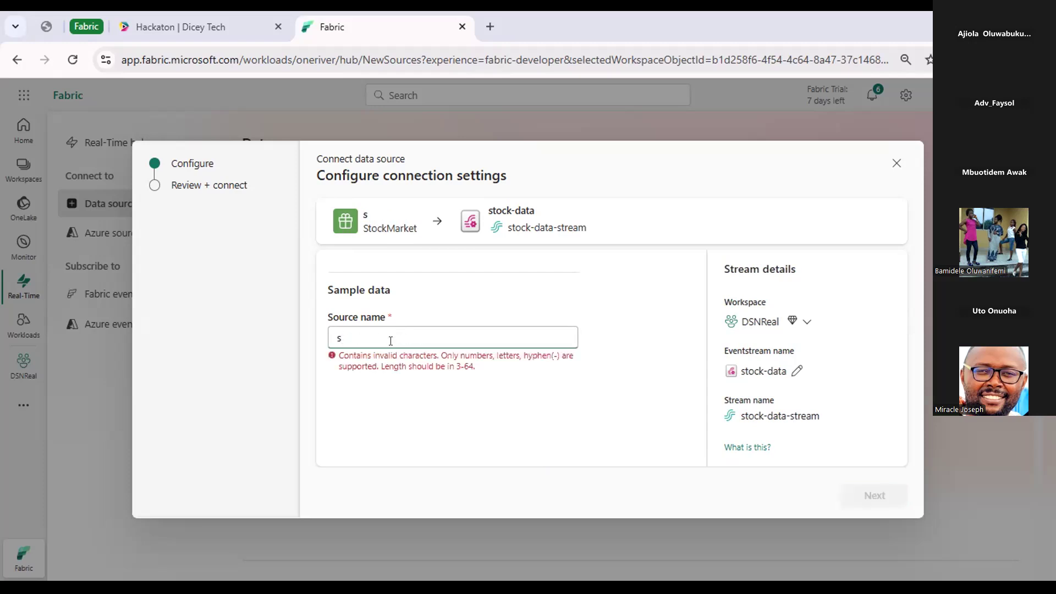
key("BackSpace")
key("BackSpace")
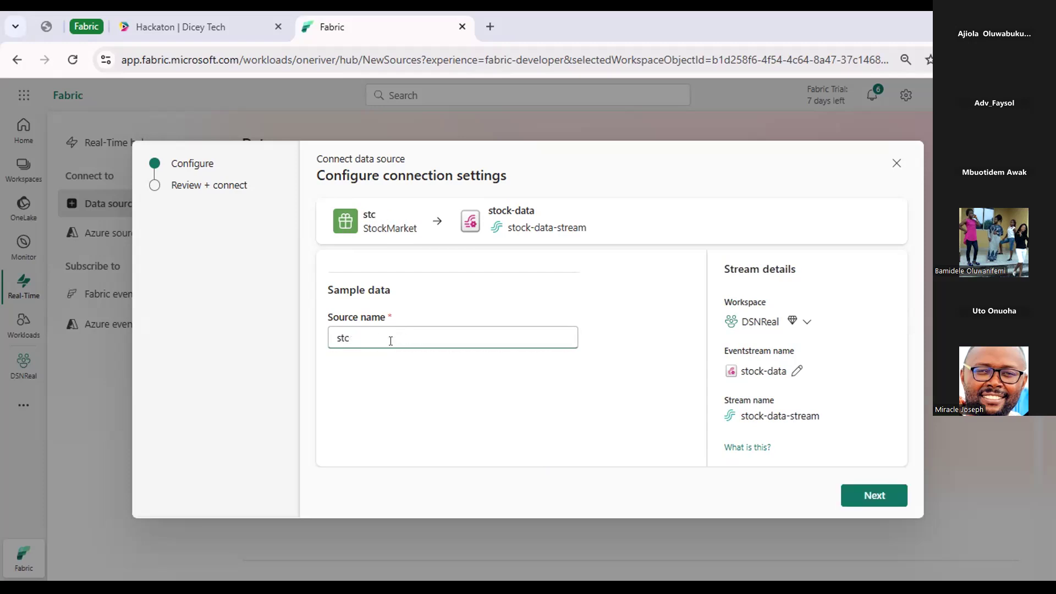
key("BackSpace")
type("ock")
Review and connect the Stock market source, and open the created eventstream.
left_click(881, 500)
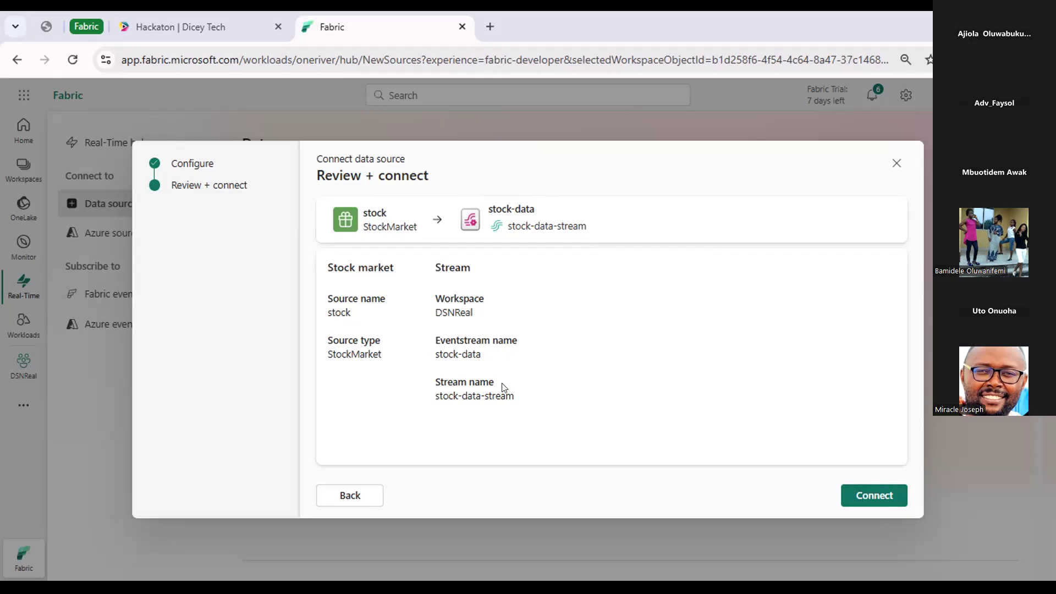
left_click(886, 497)
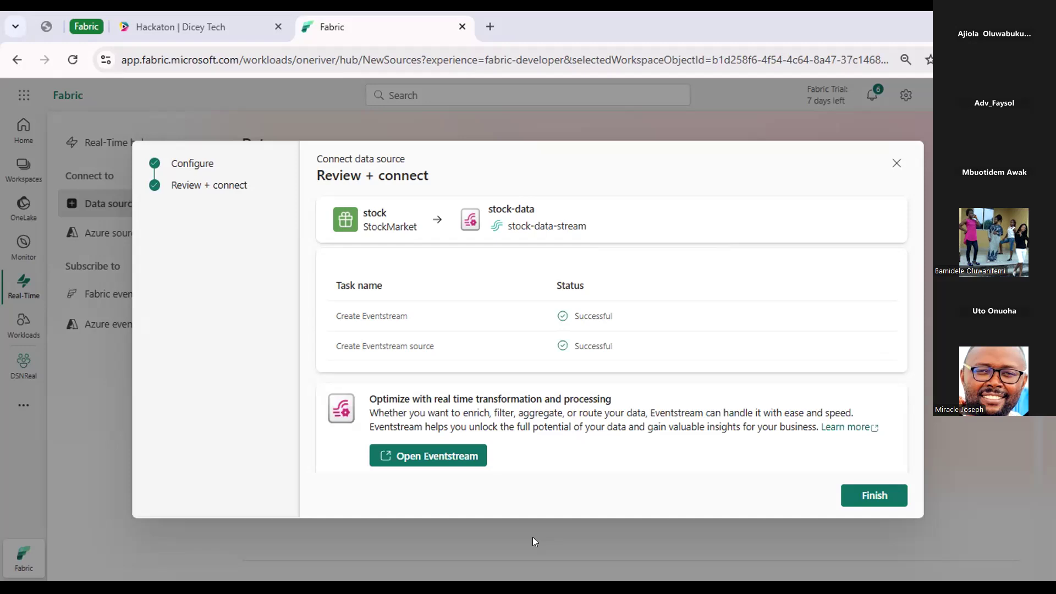
left_click(437, 456)
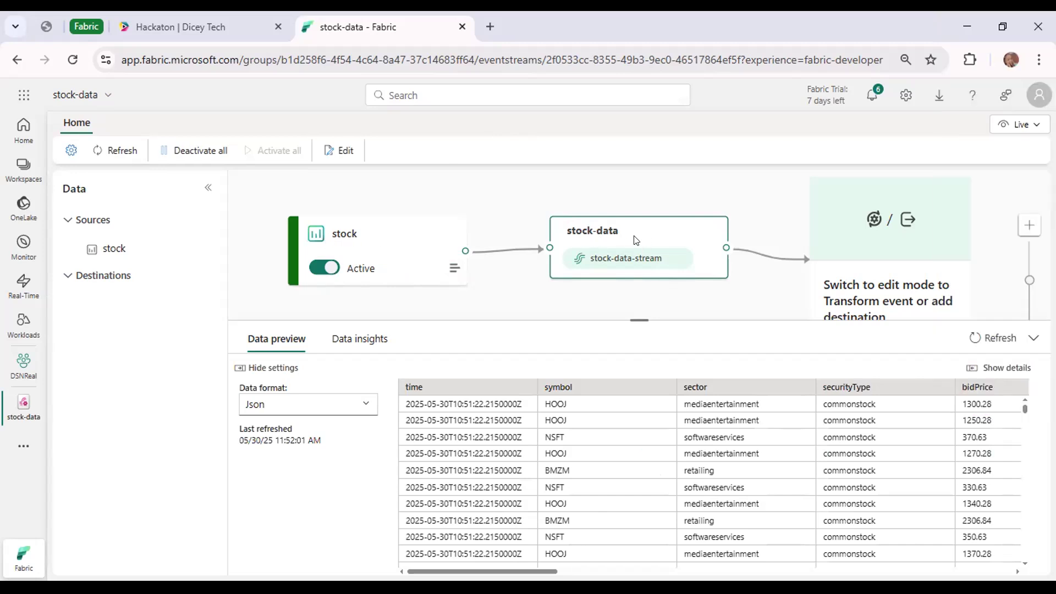
Examine the stock-data stream's flow and data preview, using Json as the data format.
scroll(861, 284, "down", 1)
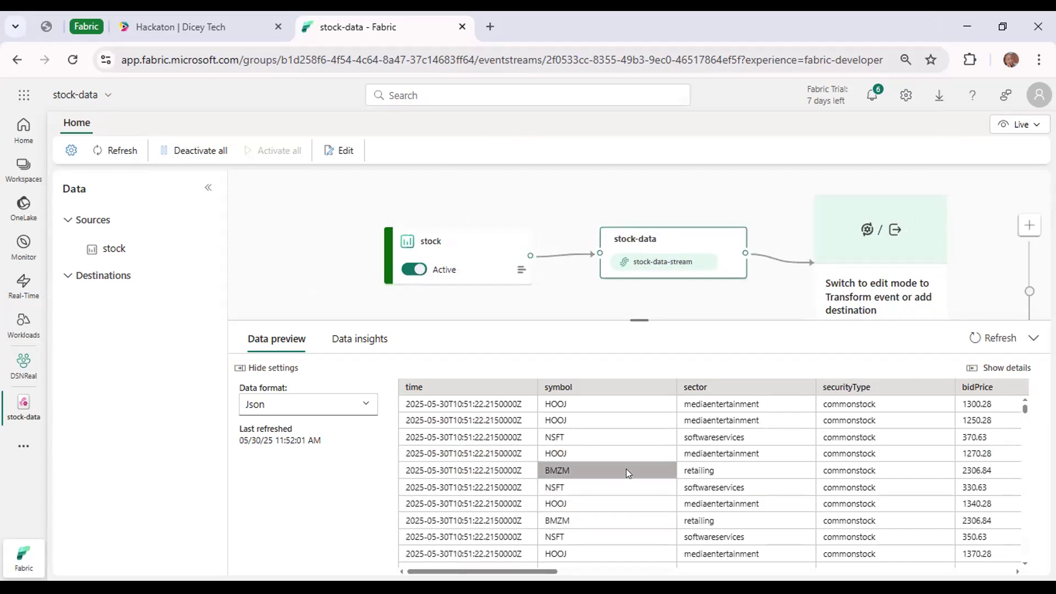
left_click(364, 404)
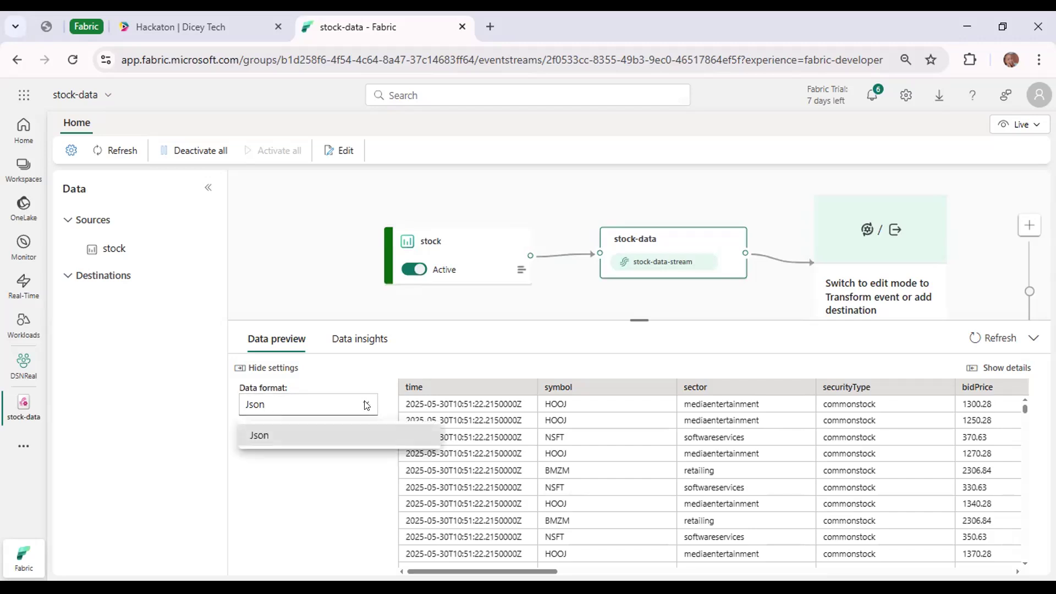
left_click(286, 435)
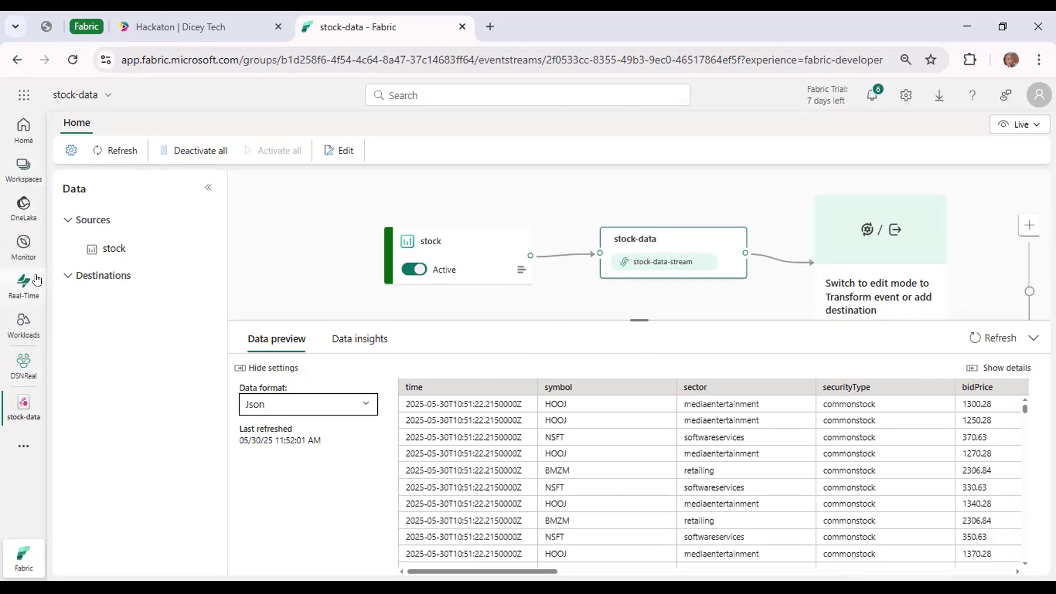
left_click(23, 132)
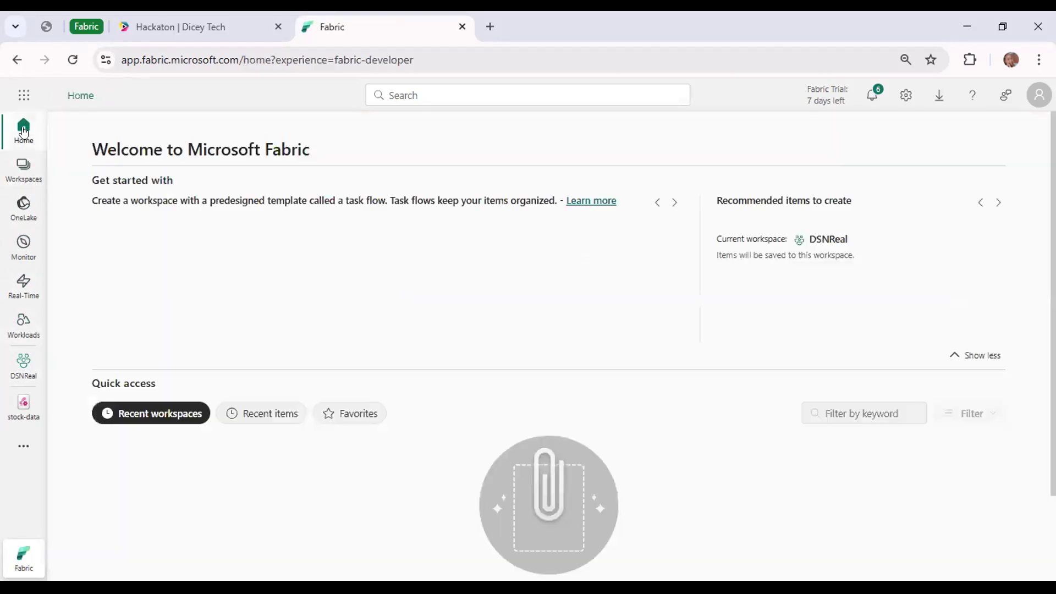
left_click(134, 229)
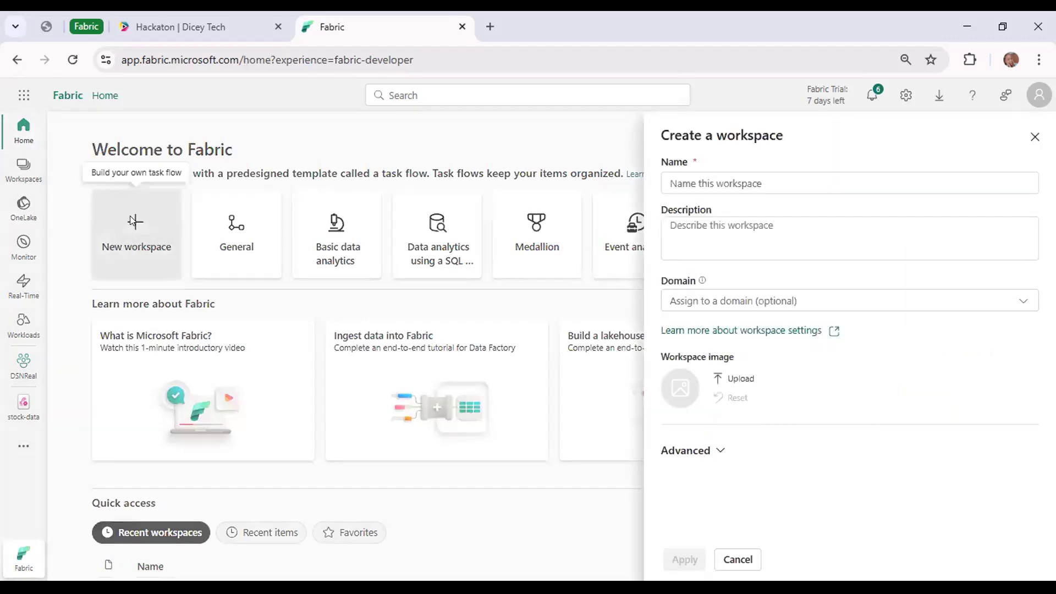
left_click(367, 148)
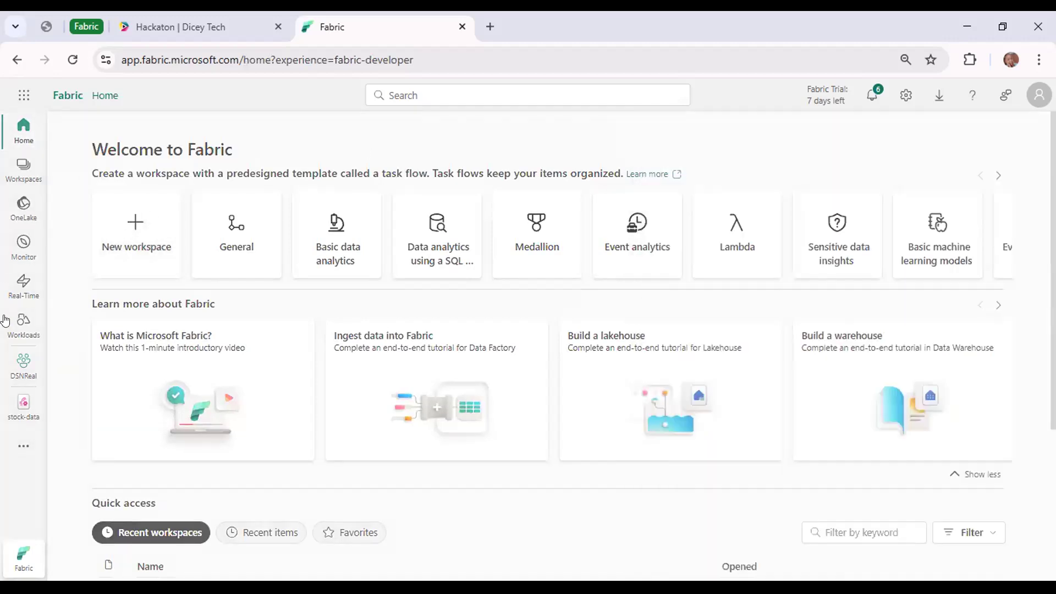
Start adding a new item in the DSNReal workspace and filter the item types by "eve".
left_click(18, 358)
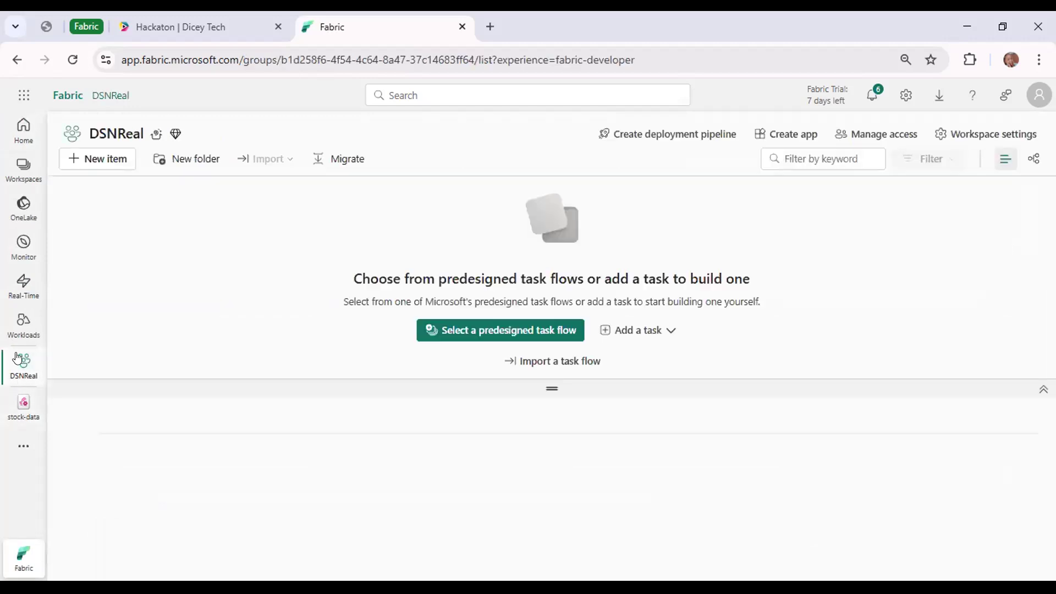
left_click(103, 157)
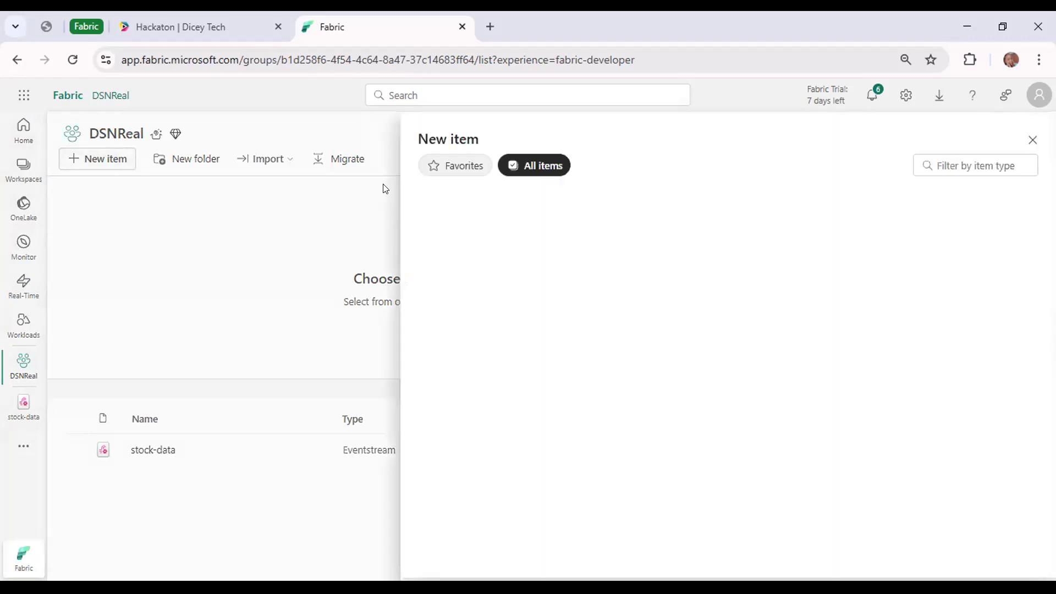
left_click(940, 167)
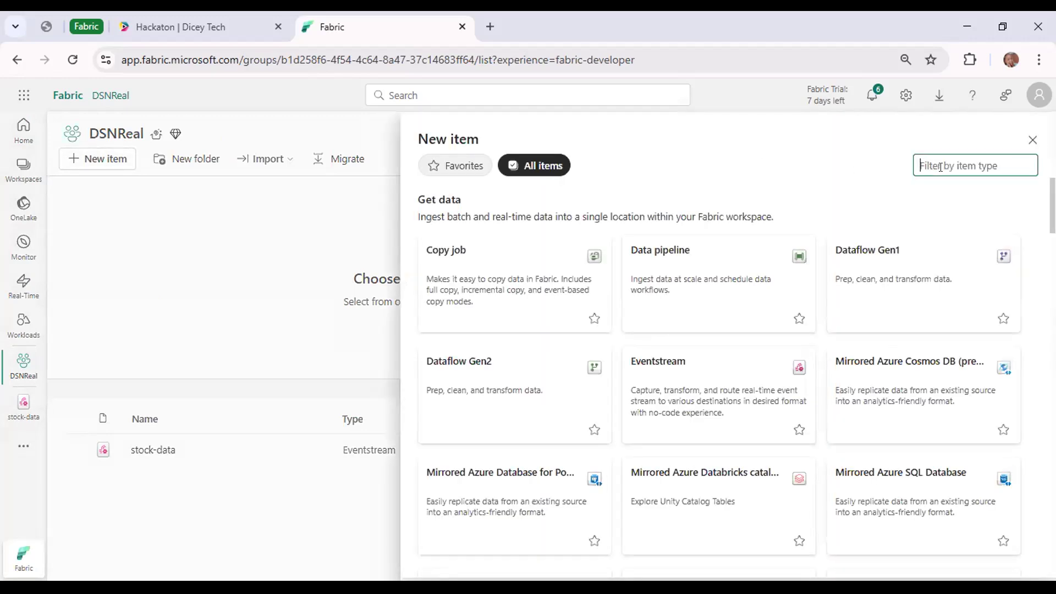
type("eve")
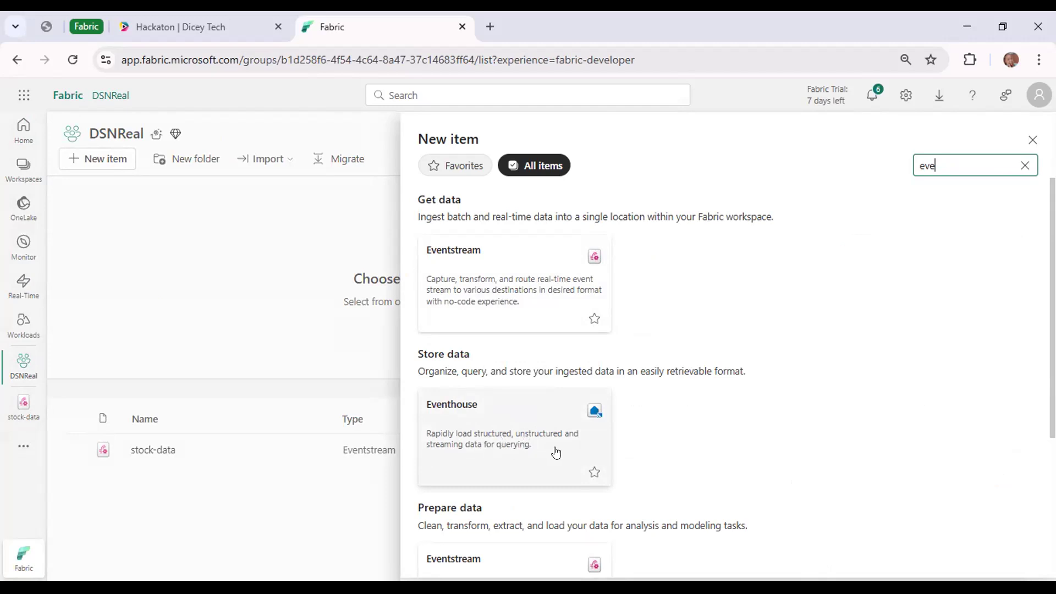
Examine the Eventstream and Eventhouse item types offered for getting, storing, preparing and tracking data.
scroll(556, 448, "down", 3)
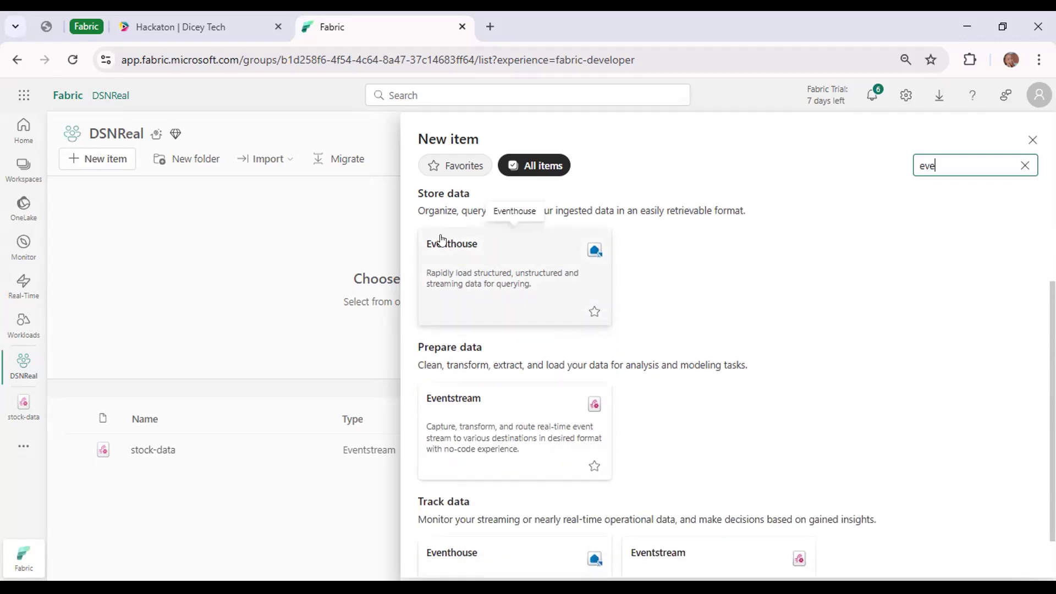
scroll(464, 246, "up", 1)
scroll(463, 245, "up", 1)
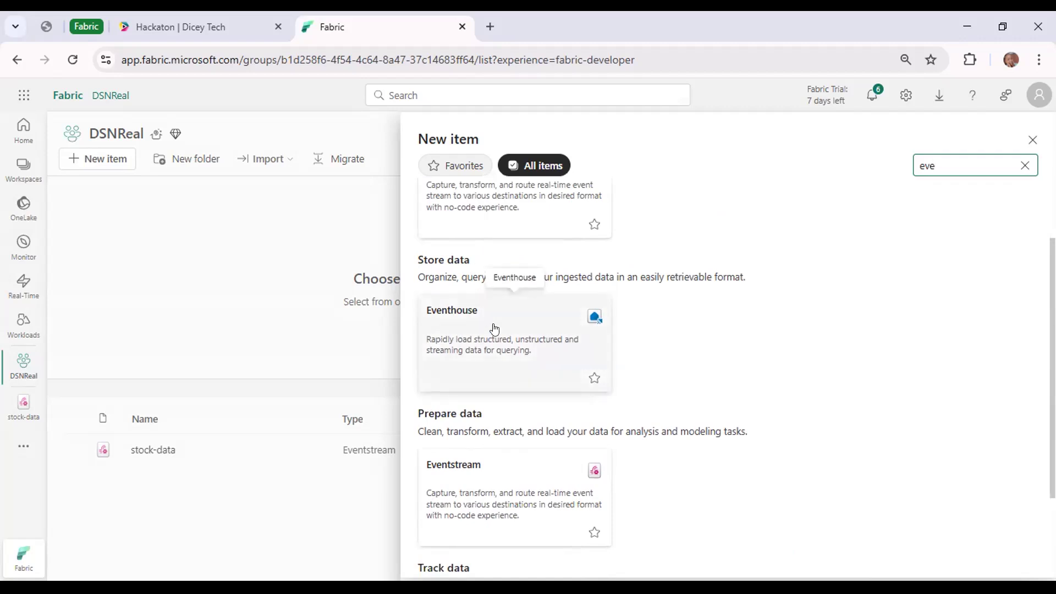
scroll(494, 328, "down", 2)
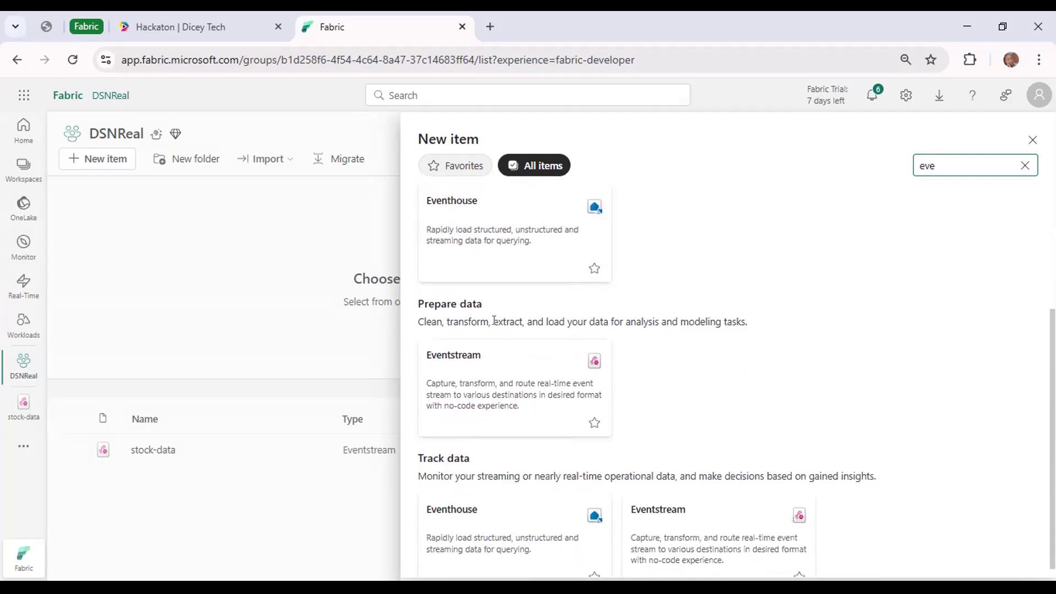
scroll(517, 316, "up", 4)
scroll(506, 292, "down", 1)
scroll(507, 292, "up", 1)
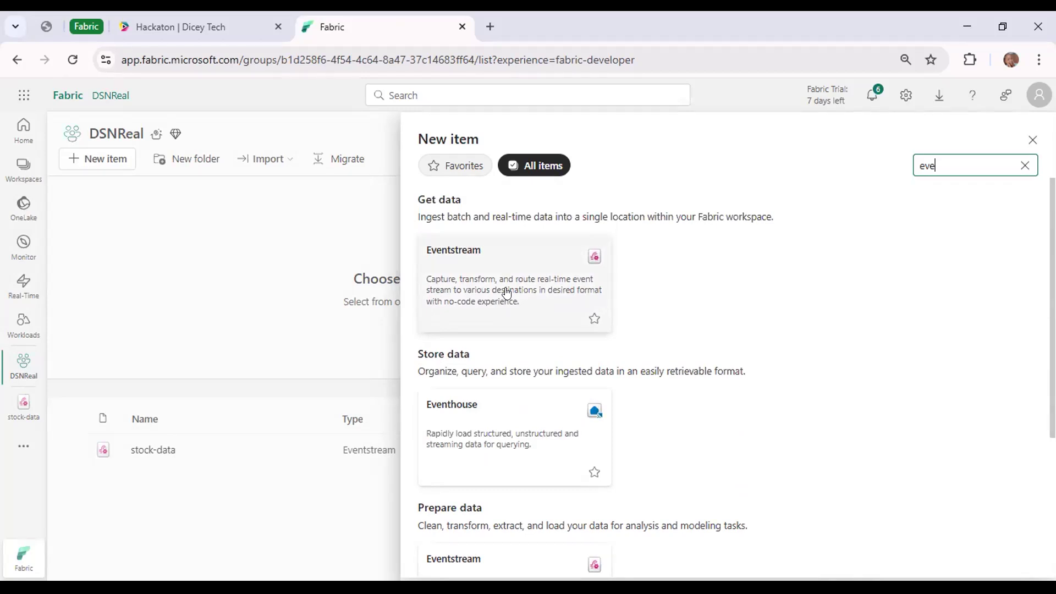
scroll(507, 292, "down", 3)
scroll(506, 292, "up", 1)
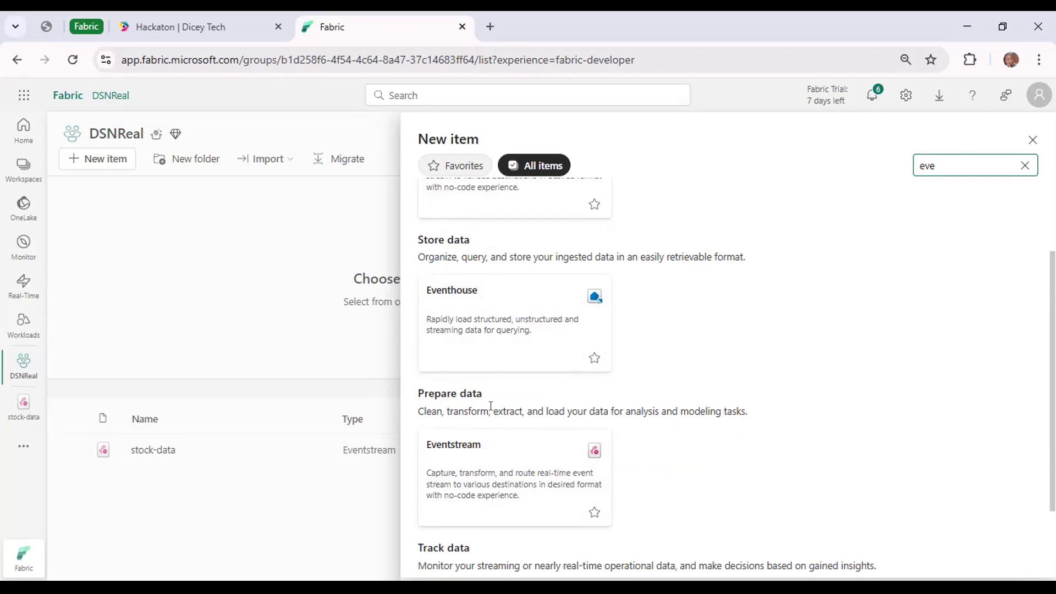
scroll(523, 276, "up", 2)
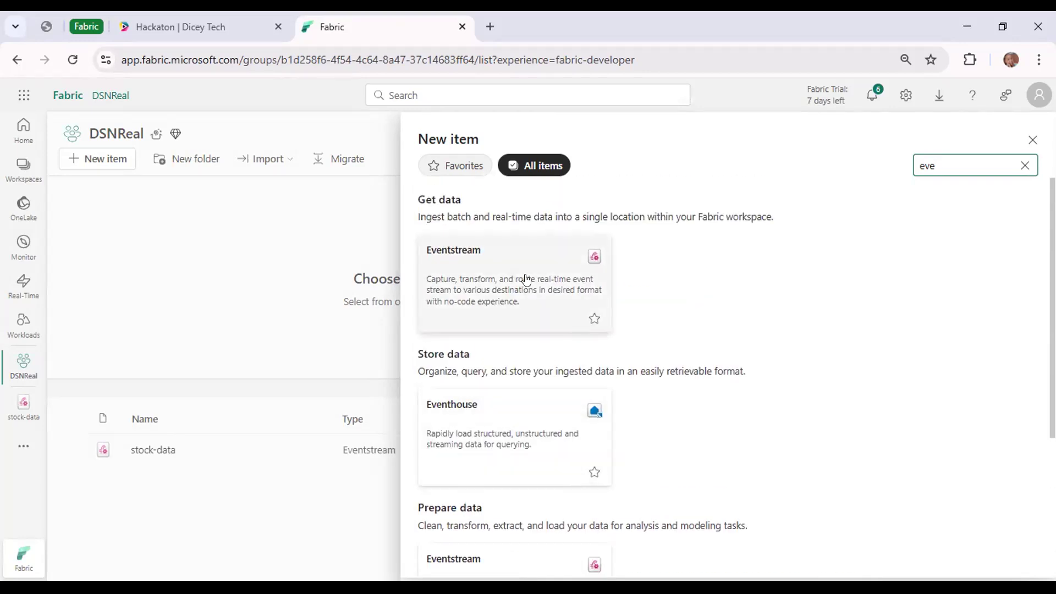
Create an Eventhouse named eventhouse1 and dismiss its welcome message and guided tour.
left_click(501, 432)
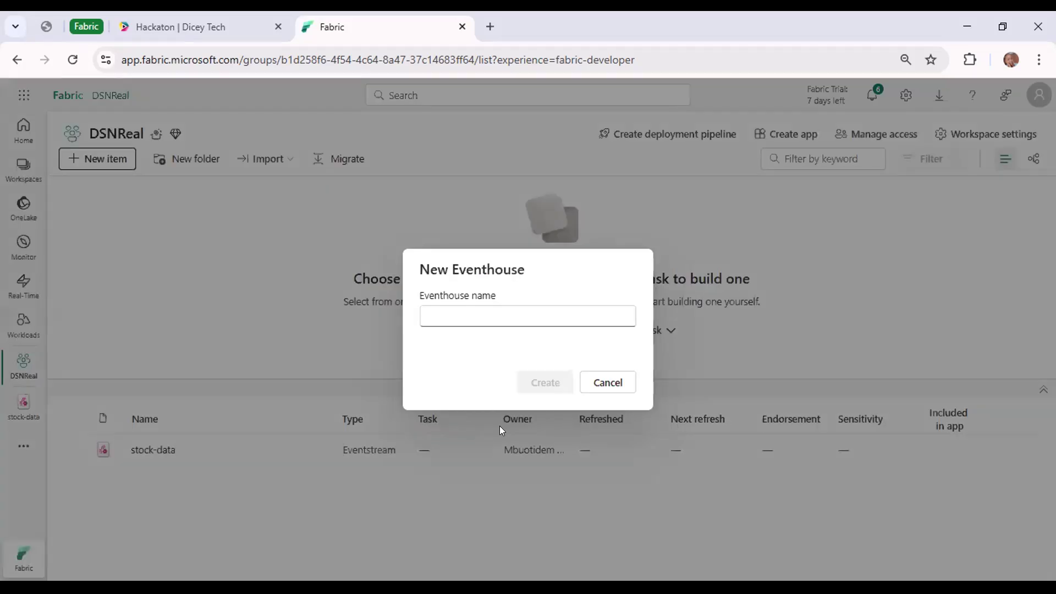
left_click(466, 314)
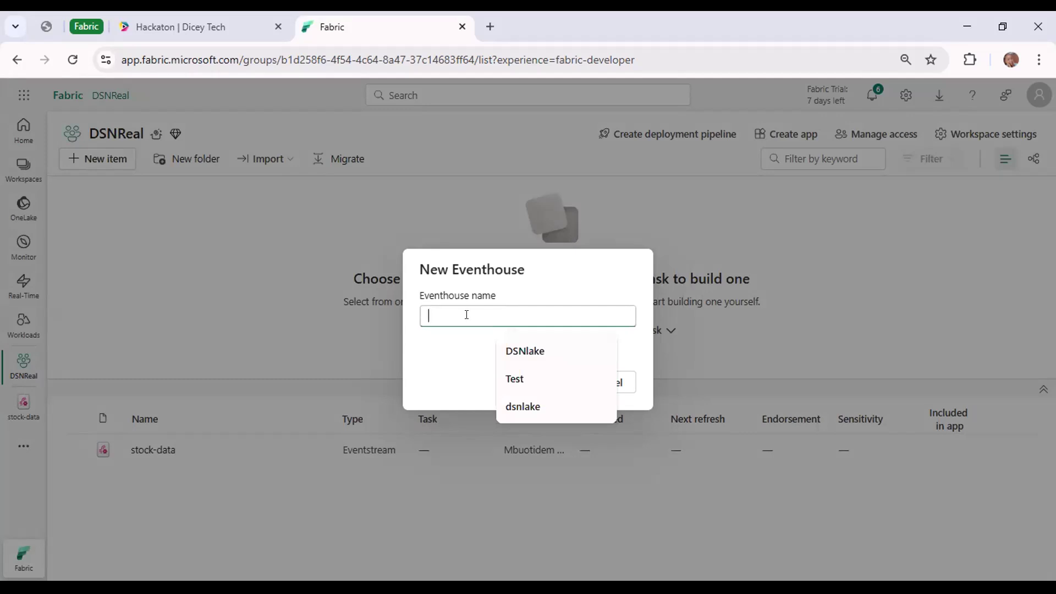
type("dsn")
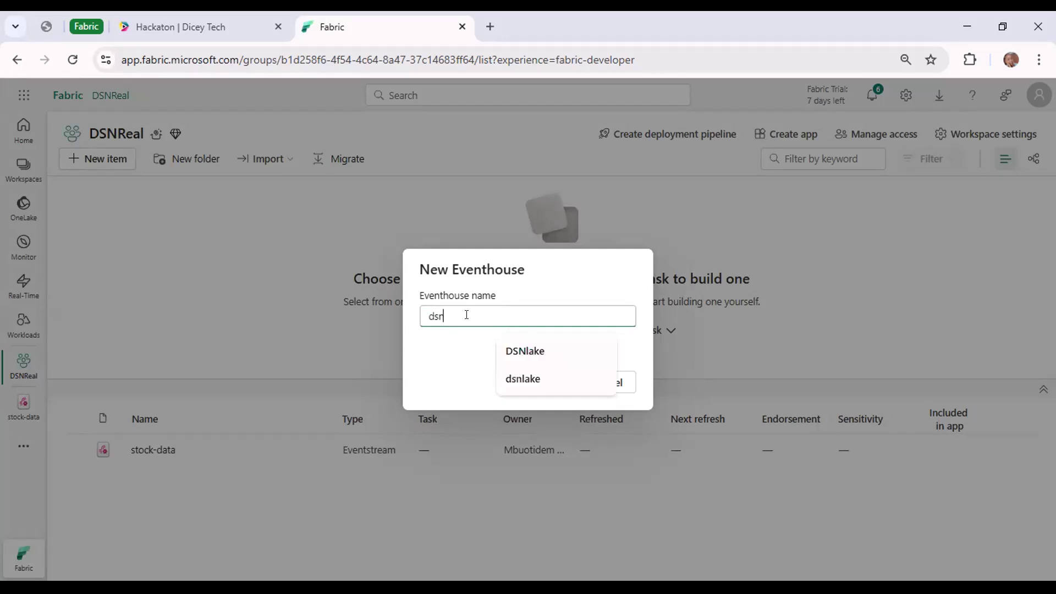
type("even")
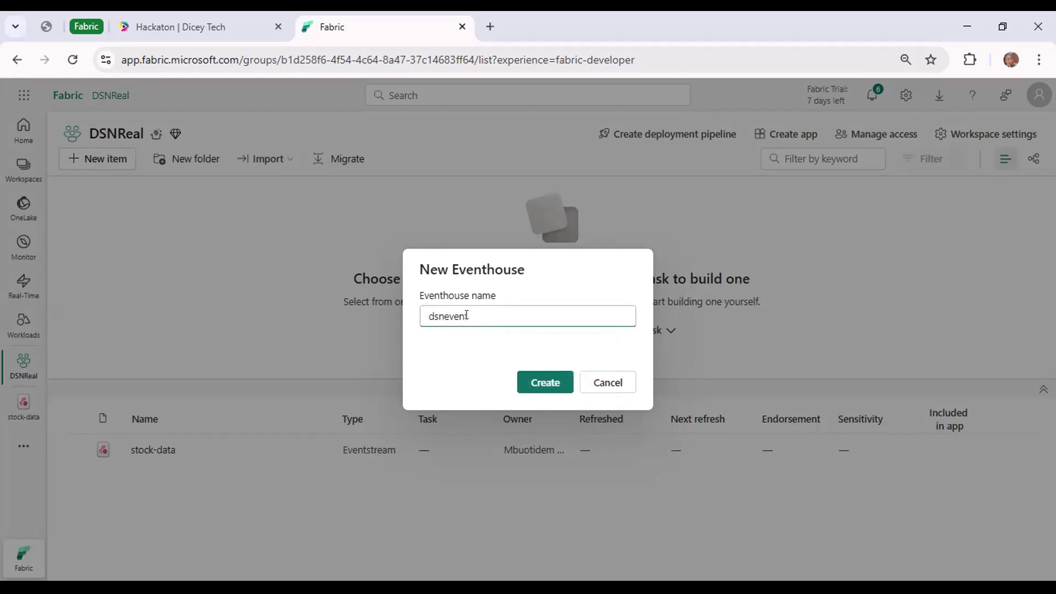
key("BackSpace")
key("BackSpace")
key("BackSpace")
key("BackSpace")
key("BackSpace")
key("BackSpace")
key("BackSpace")
type("eventjp")
key("BackSpace")
key("BackSpace")
type("house1")
left_click(538, 381)
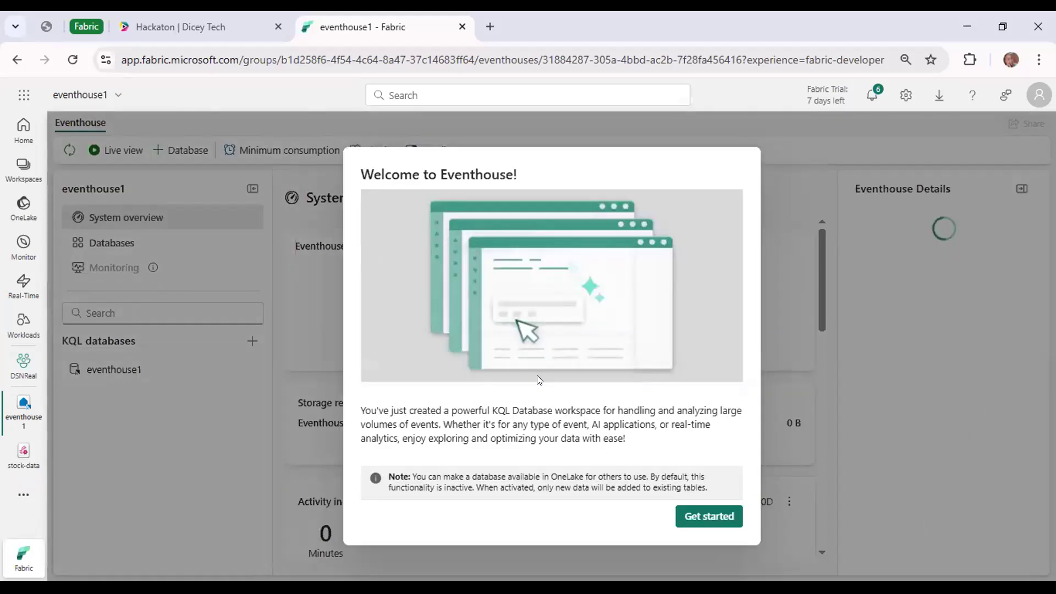
left_click(727, 521)
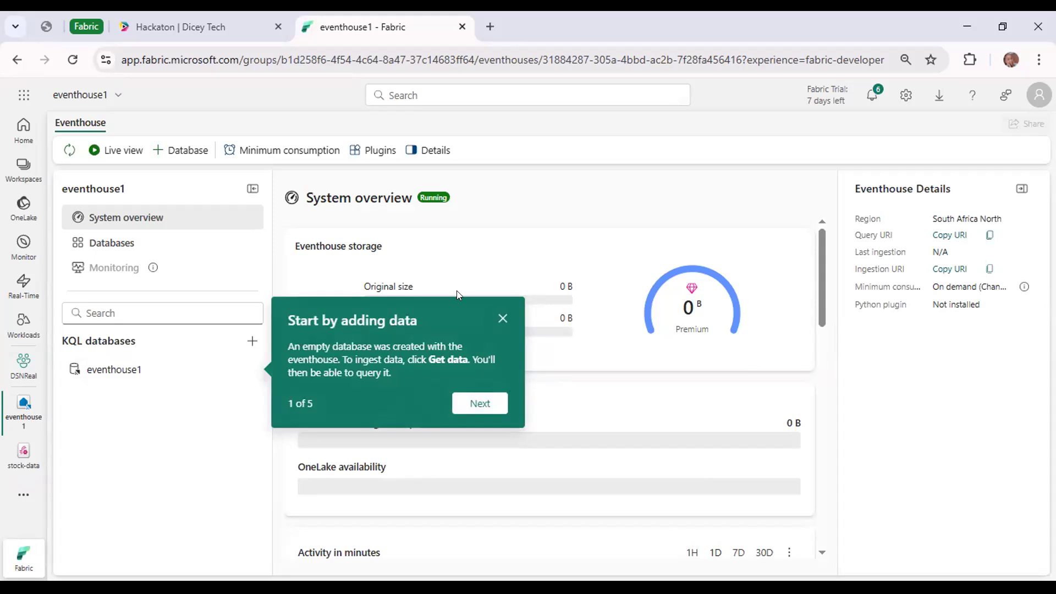
left_click(502, 318)
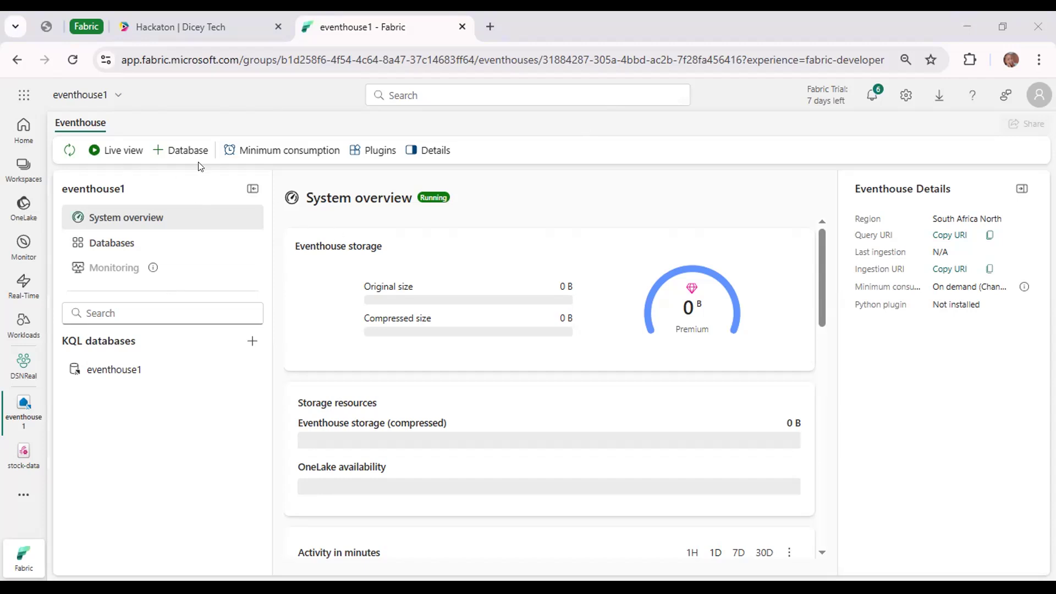
Review the eventhouse's name and location details, and open its eventhouse1 KQL database.
left_click(118, 102)
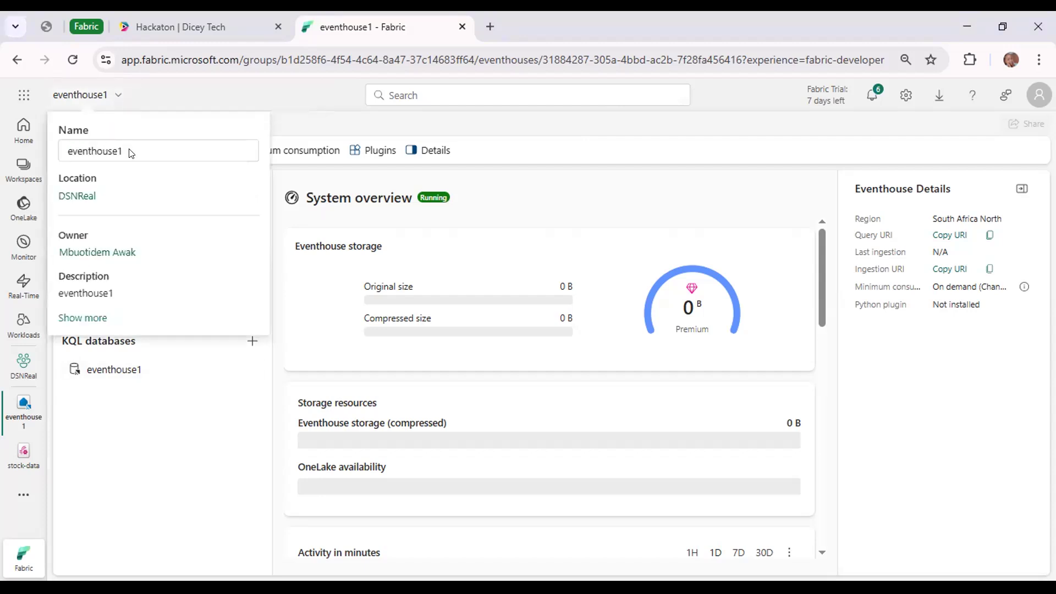
left_click(240, 470)
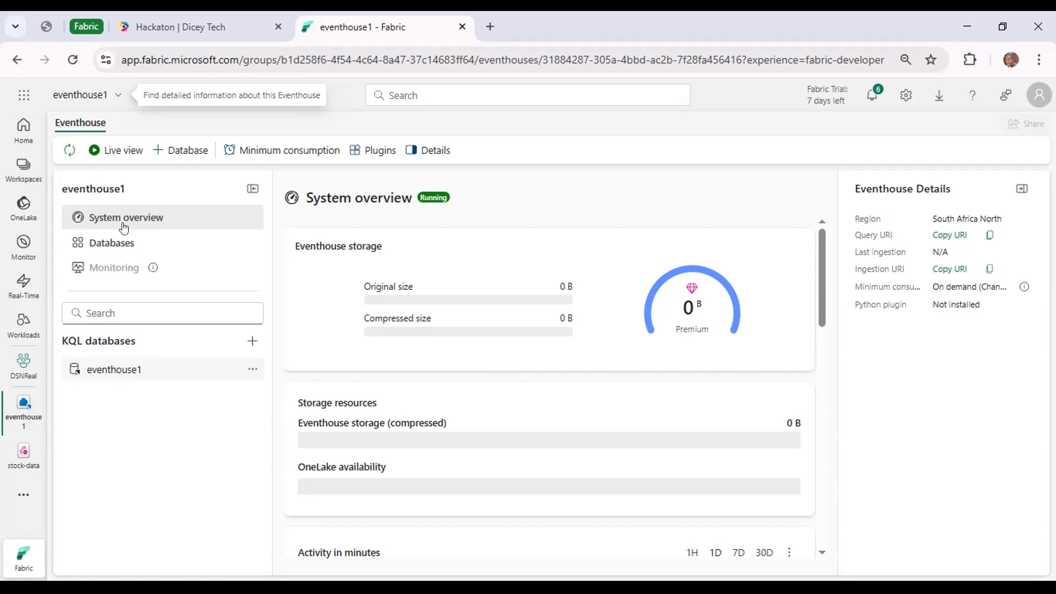
left_click(106, 370)
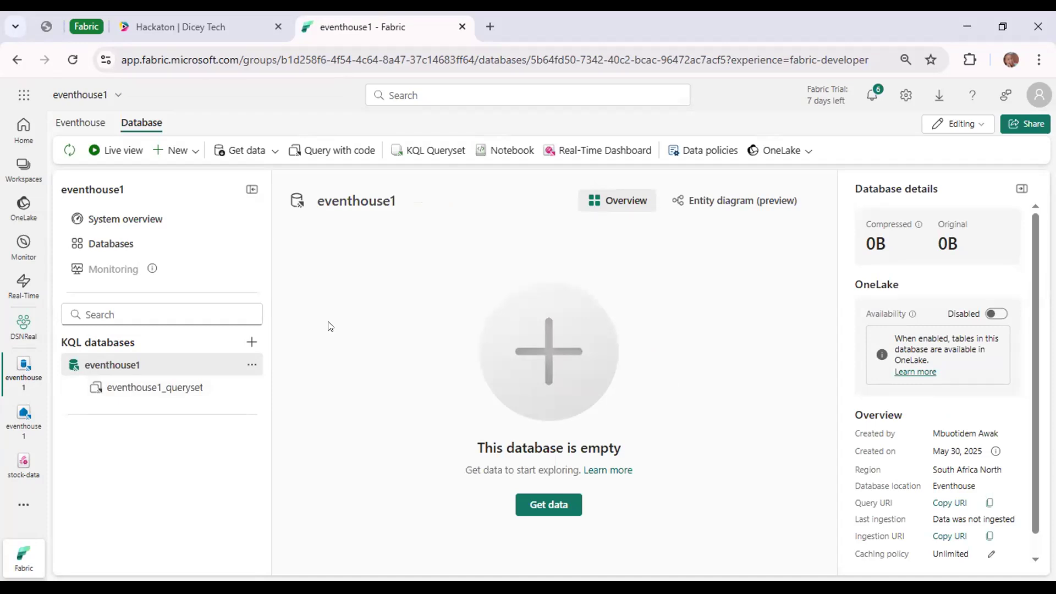
left_click(73, 122)
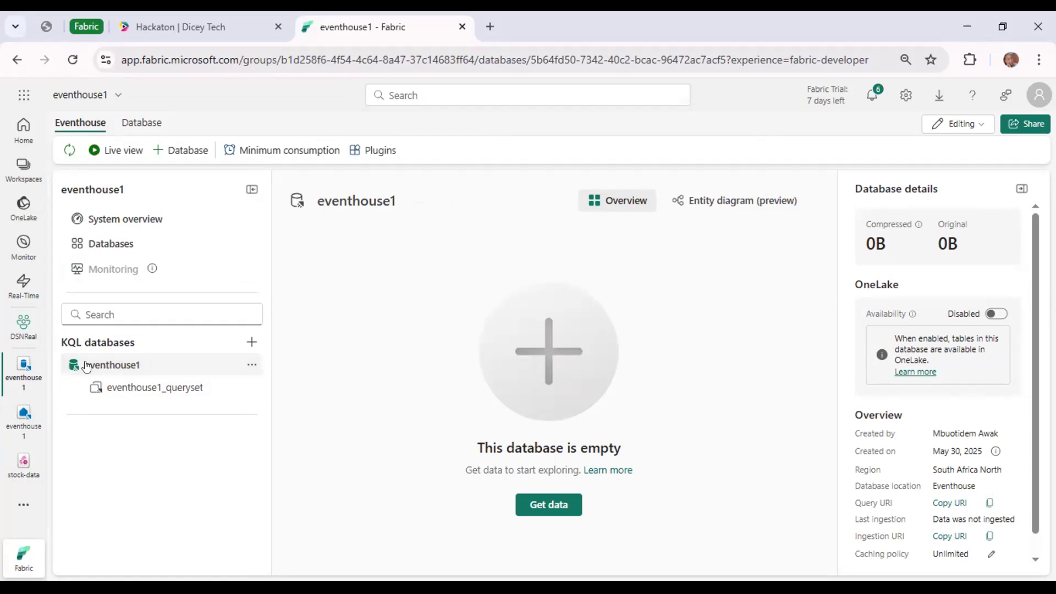
left_click(132, 123)
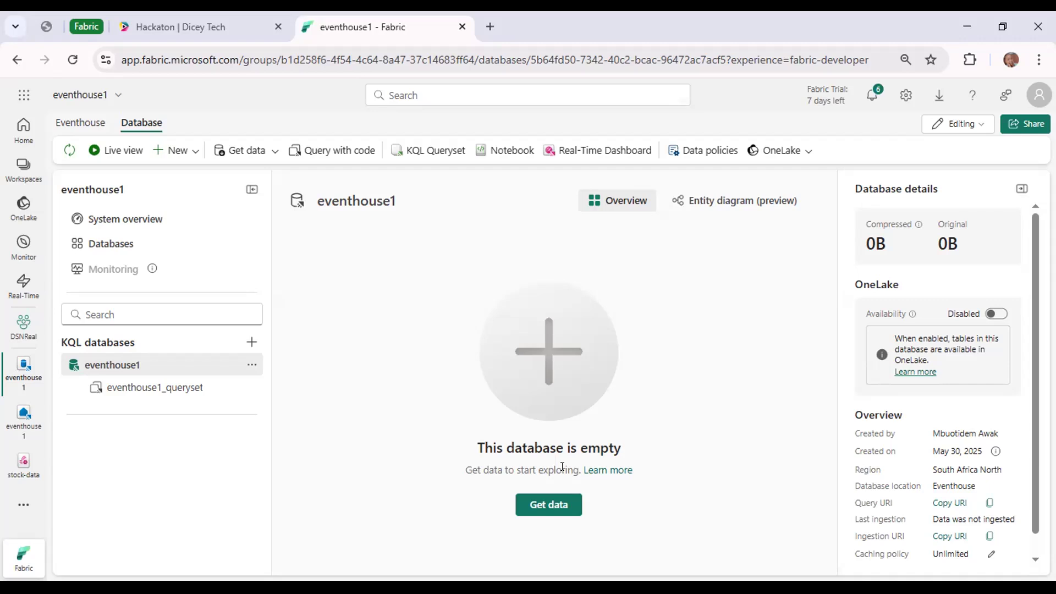
Start getting data from an existing eventstream into a new destination table named stock in eventhouse1.
left_click(273, 152)
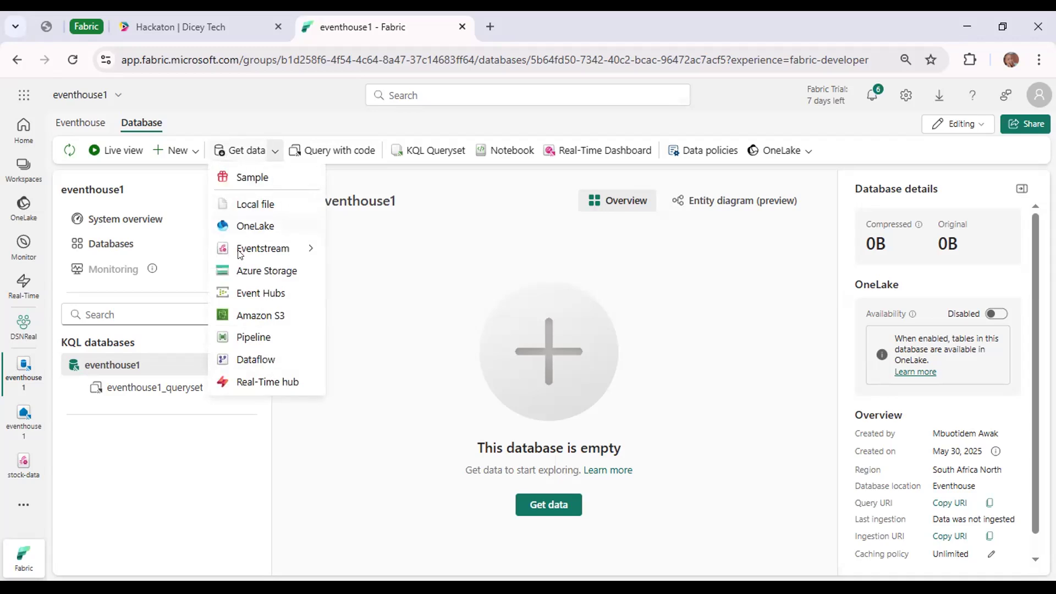
mouse_move(244, 247)
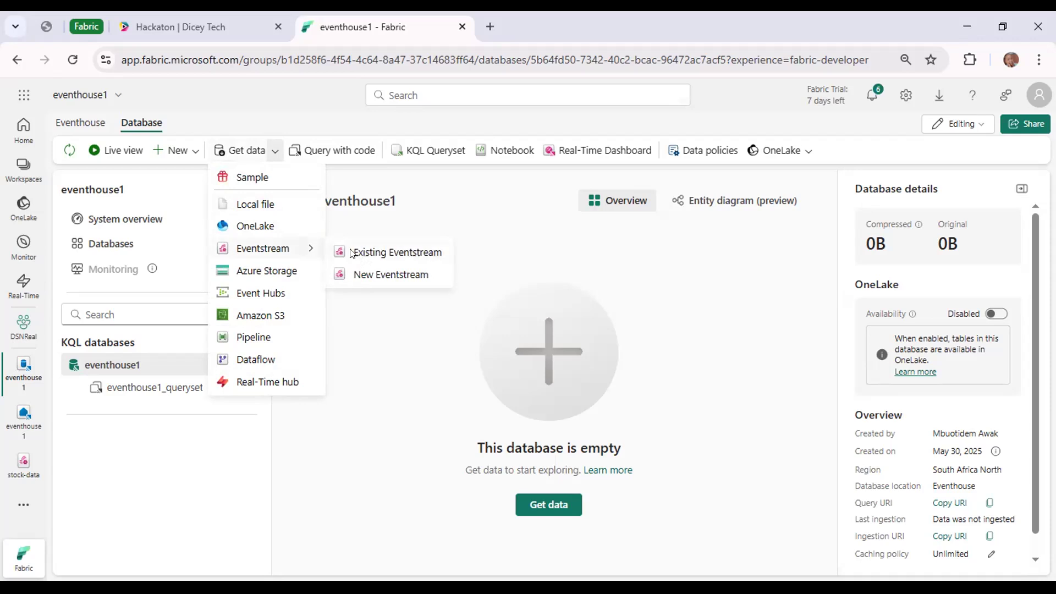
left_click(397, 253)
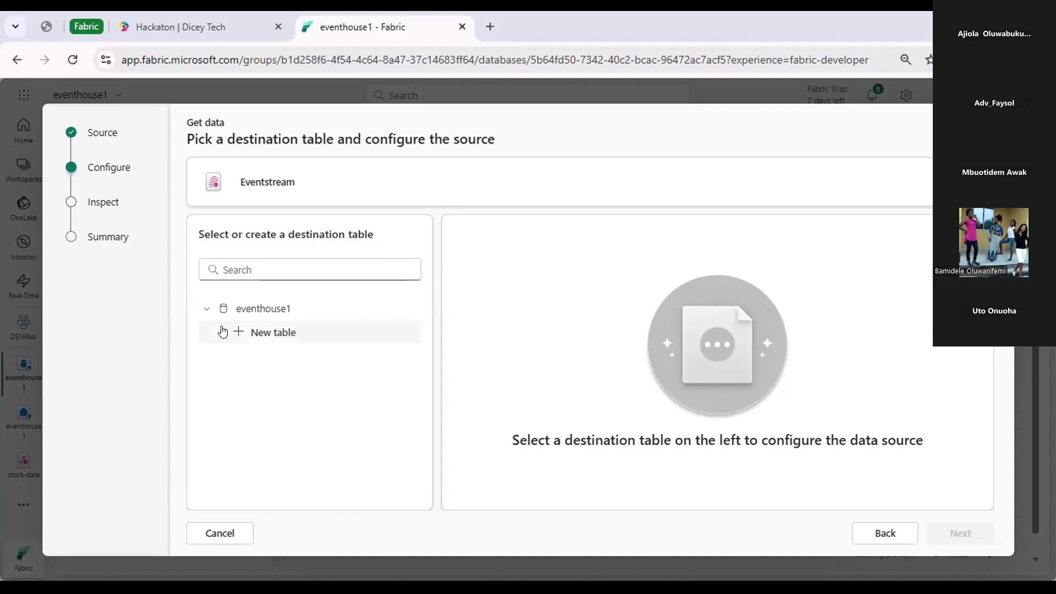
left_click(221, 268)
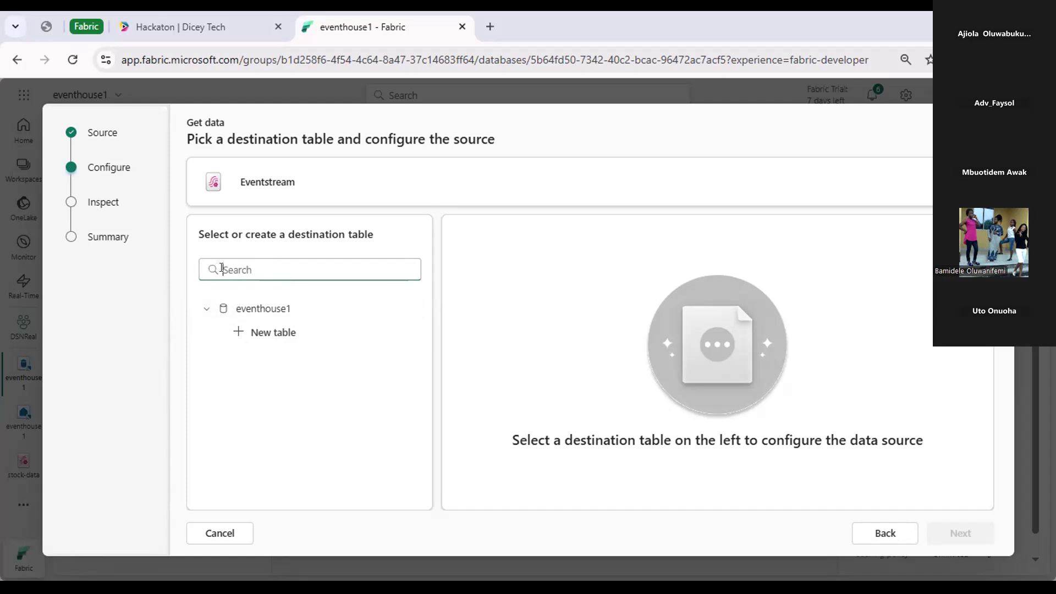
left_click(254, 331)
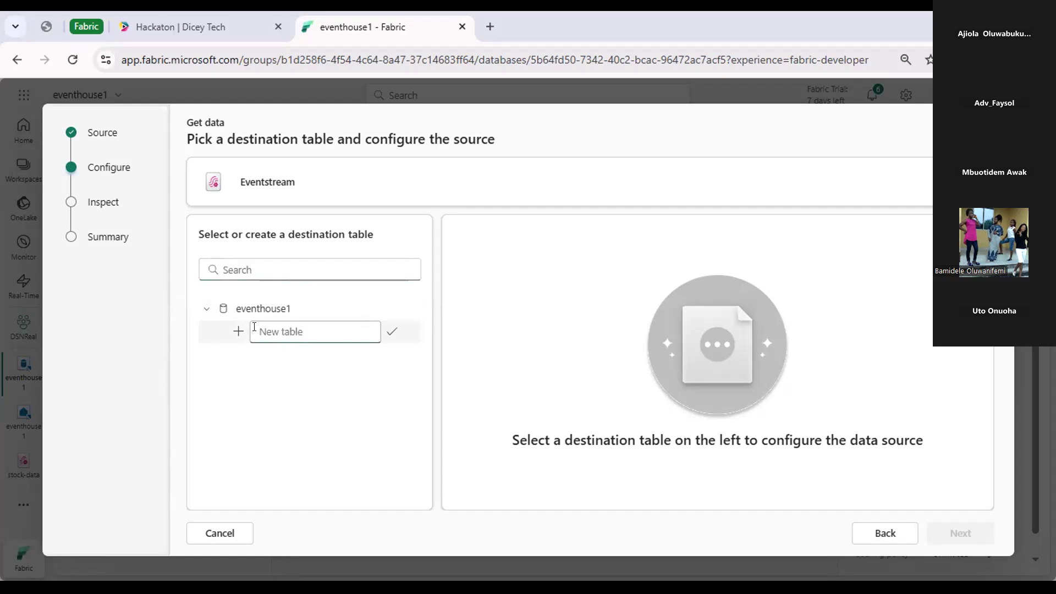
type("stock")
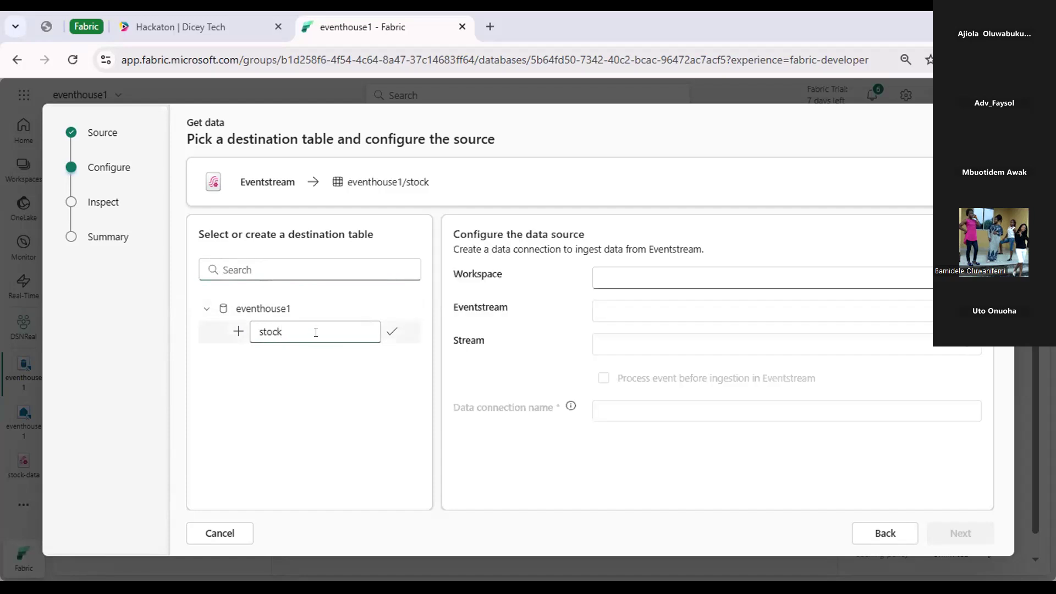
Configure the data source with workspace DSNReal, eventstream stock-data and stream stock-data-stream.
left_click(626, 272)
left_click(628, 304)
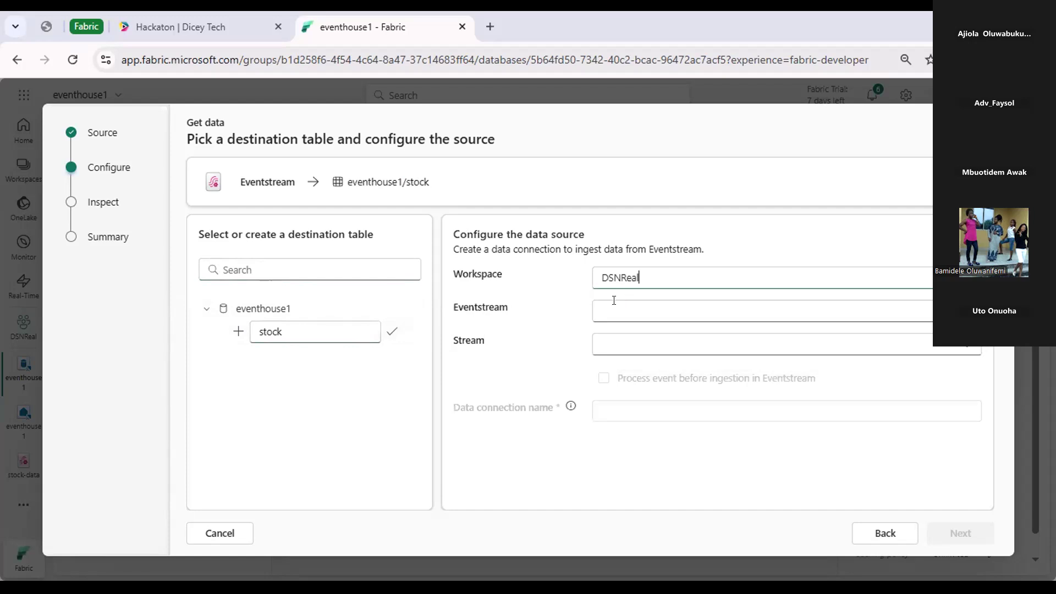
left_click(612, 304)
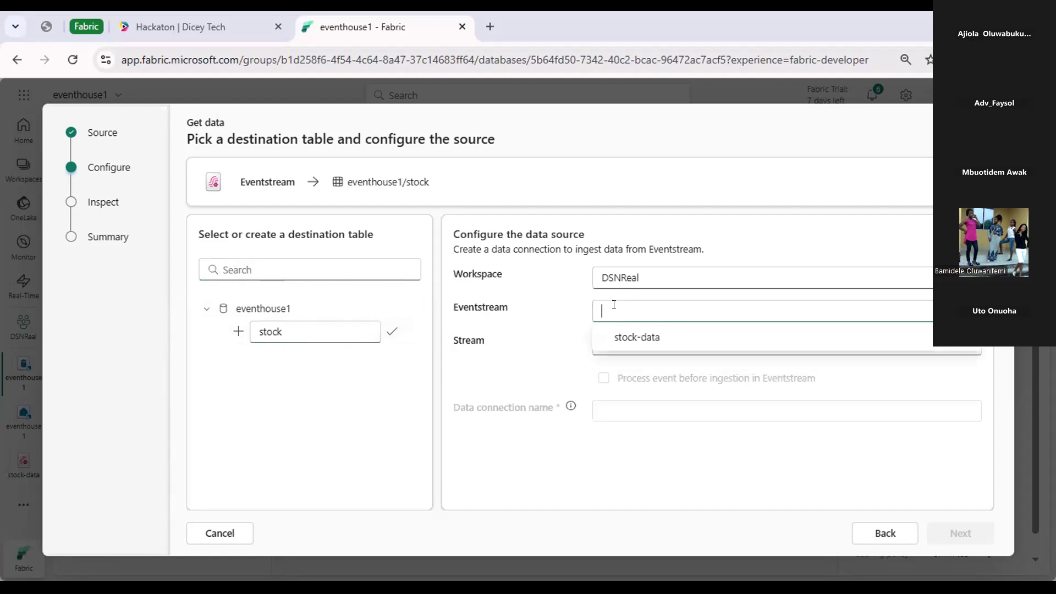
left_click(638, 336)
left_click(616, 340)
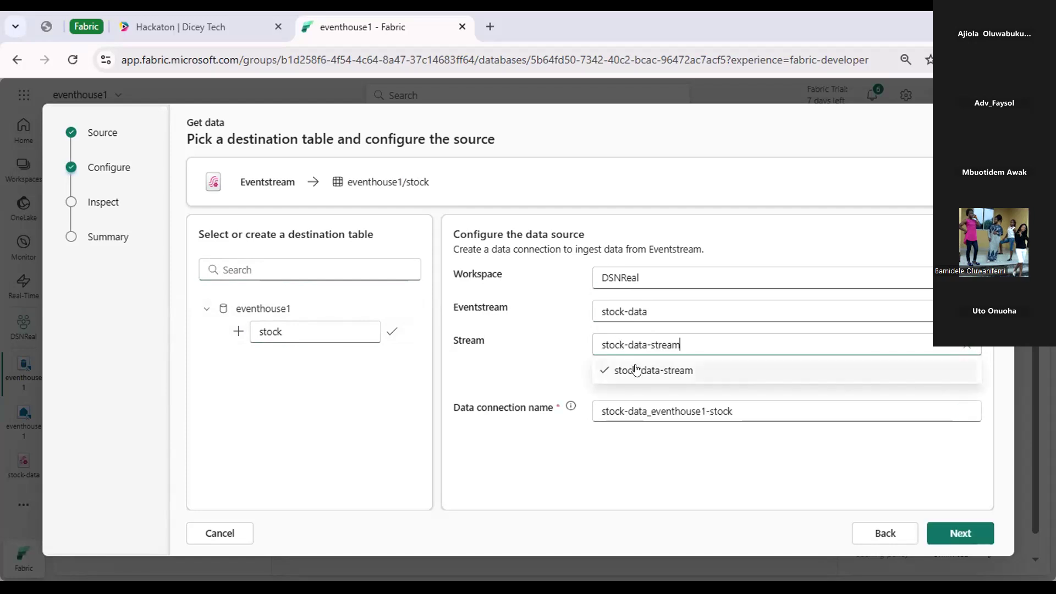
left_click(636, 369)
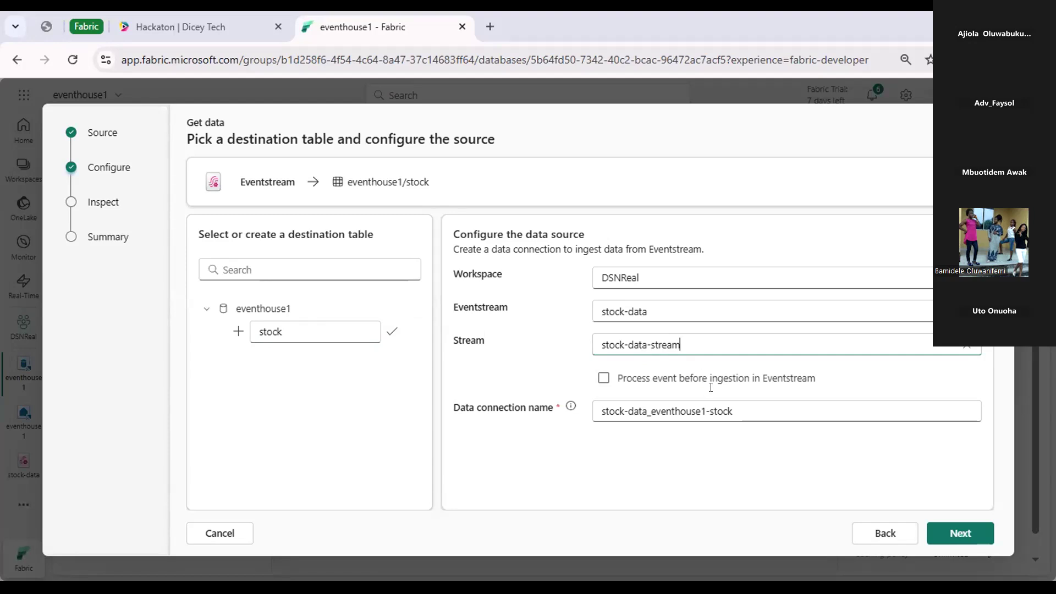
Inspect the JSON data sample, finish the ingestion setup for the stock table and close the summary.
left_click(961, 532)
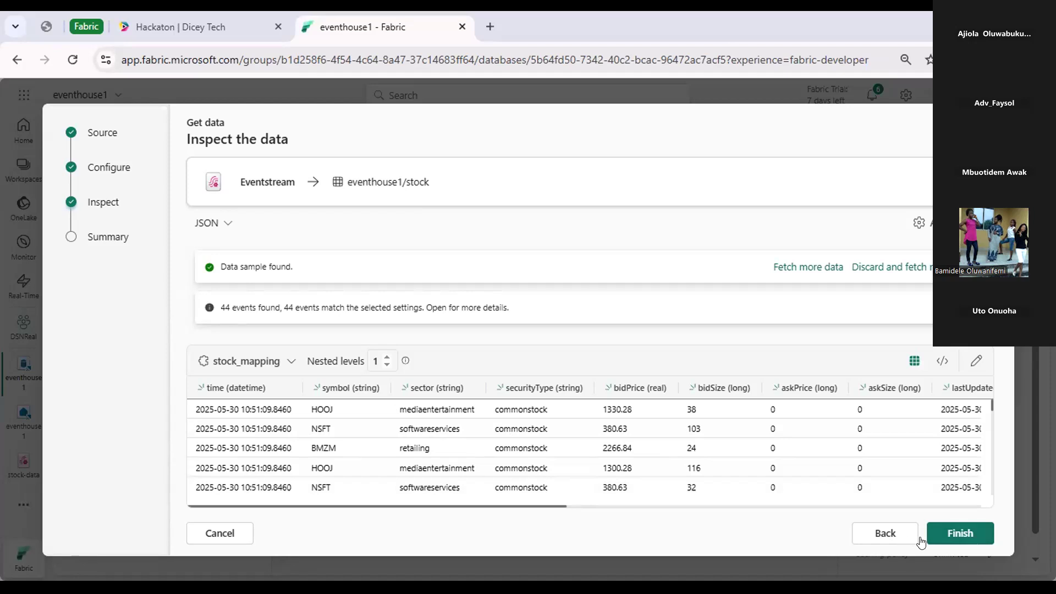
left_click(961, 533)
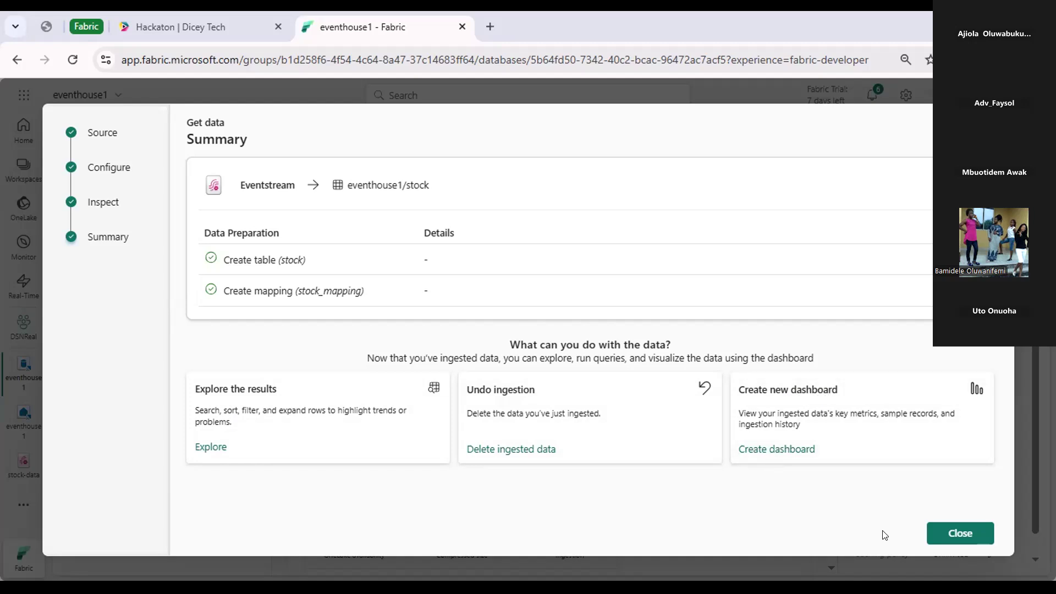
left_click(960, 533)
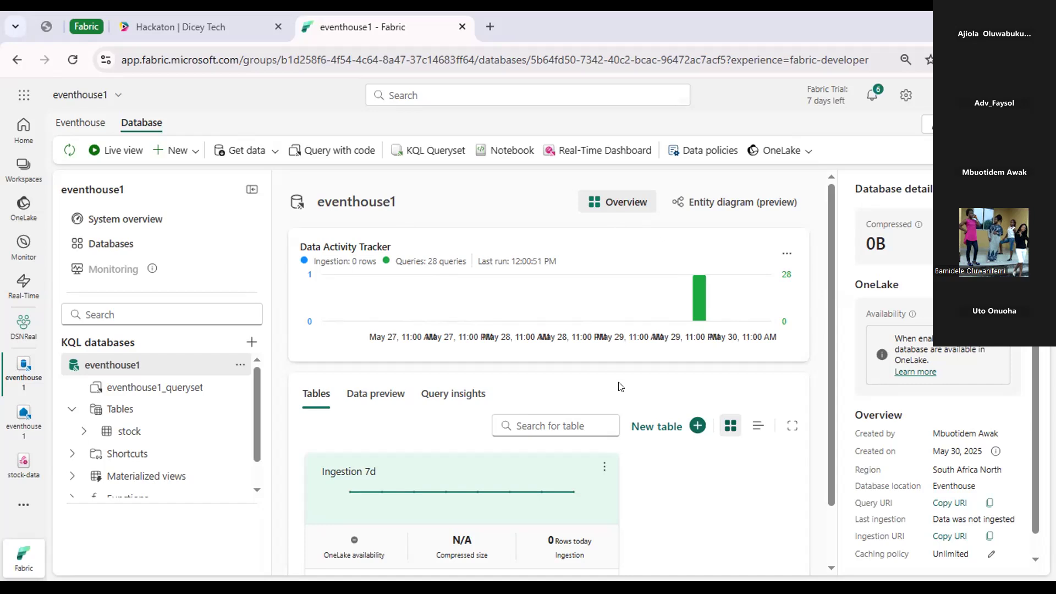
Examine the eventhouse1 database's tables, data preview, query insights and data activity tracker.
scroll(550, 377, "down", 1)
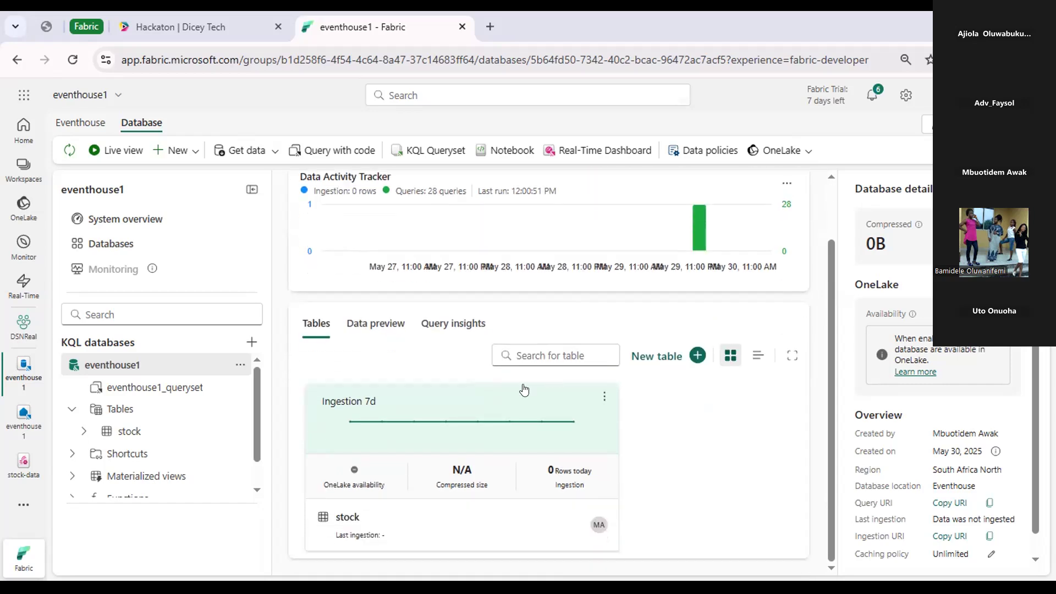
left_click(376, 325)
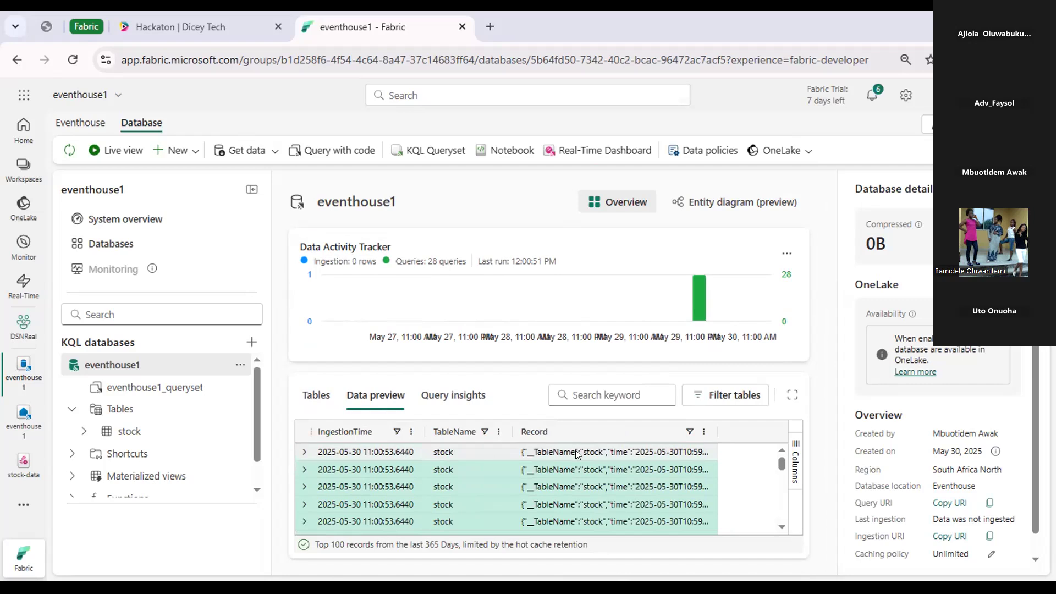
scroll(470, 512, "down", 1)
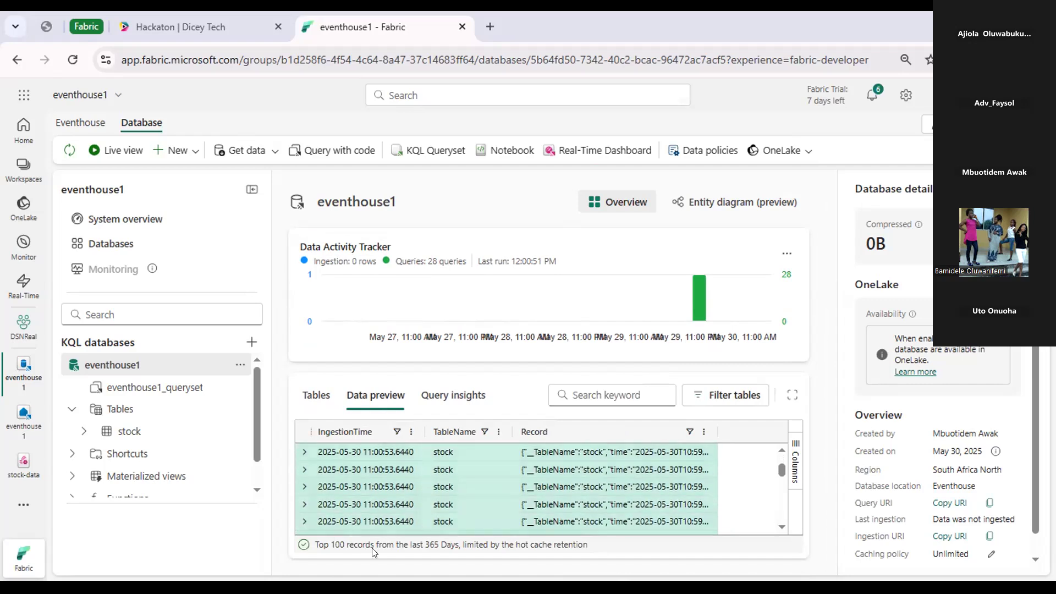
scroll(470, 507, "down", 1)
scroll(470, 507, "up", 3)
left_click(450, 395)
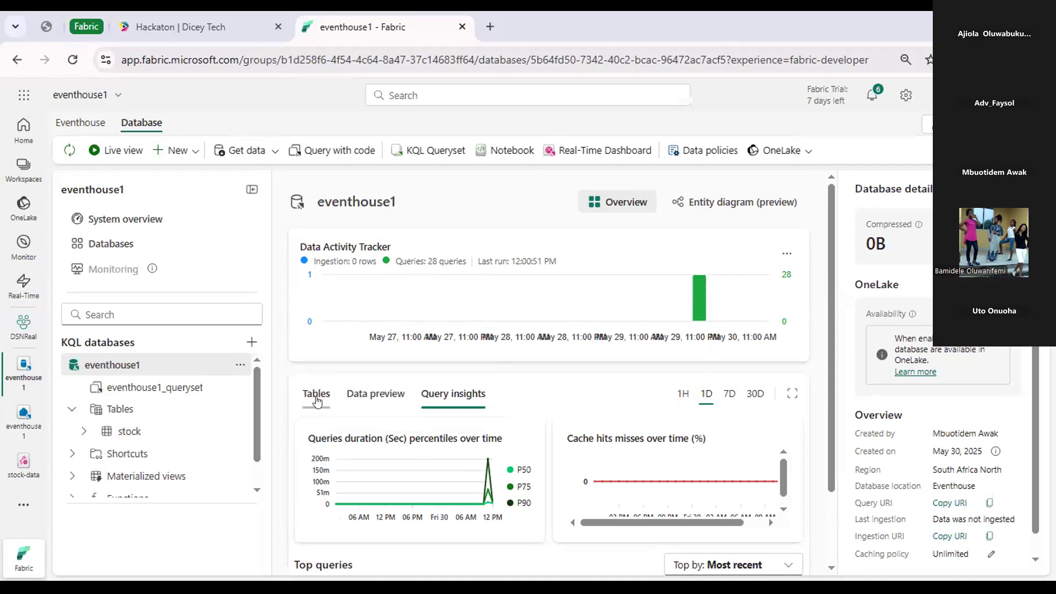
left_click(318, 401)
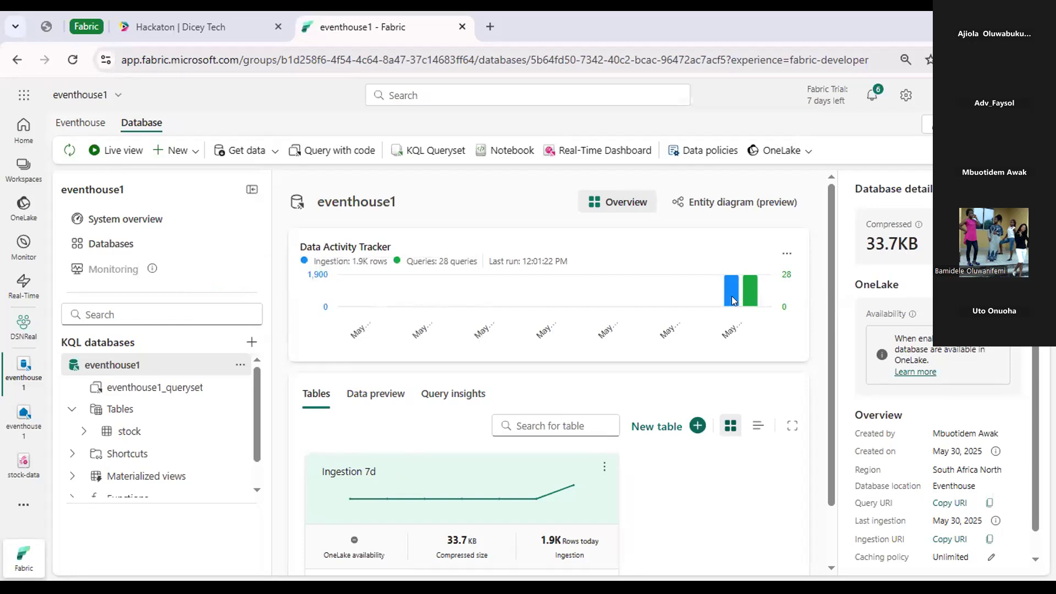
mouse_move(732, 293)
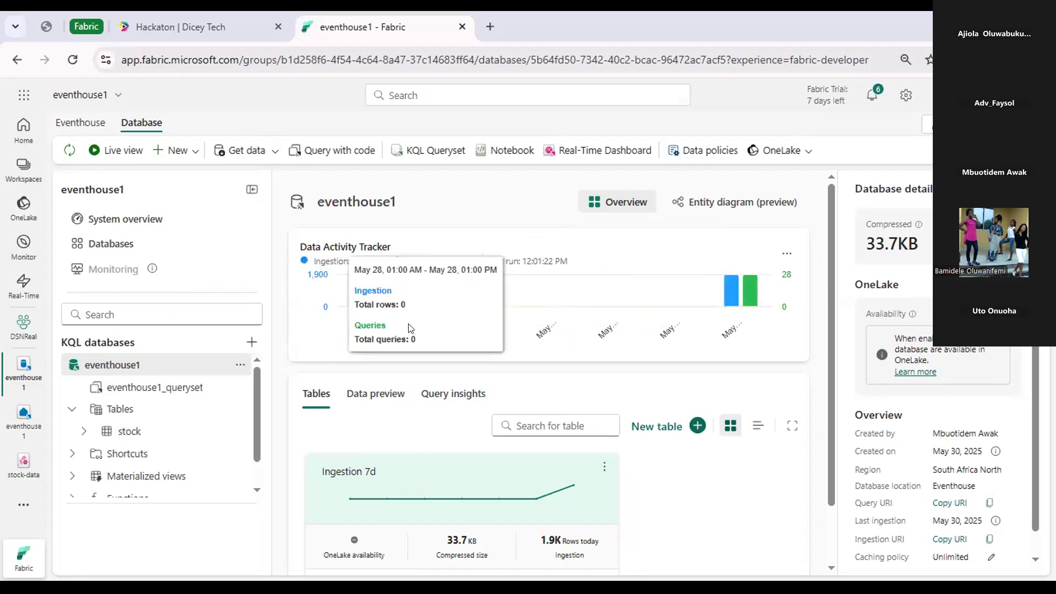
left_click(370, 394)
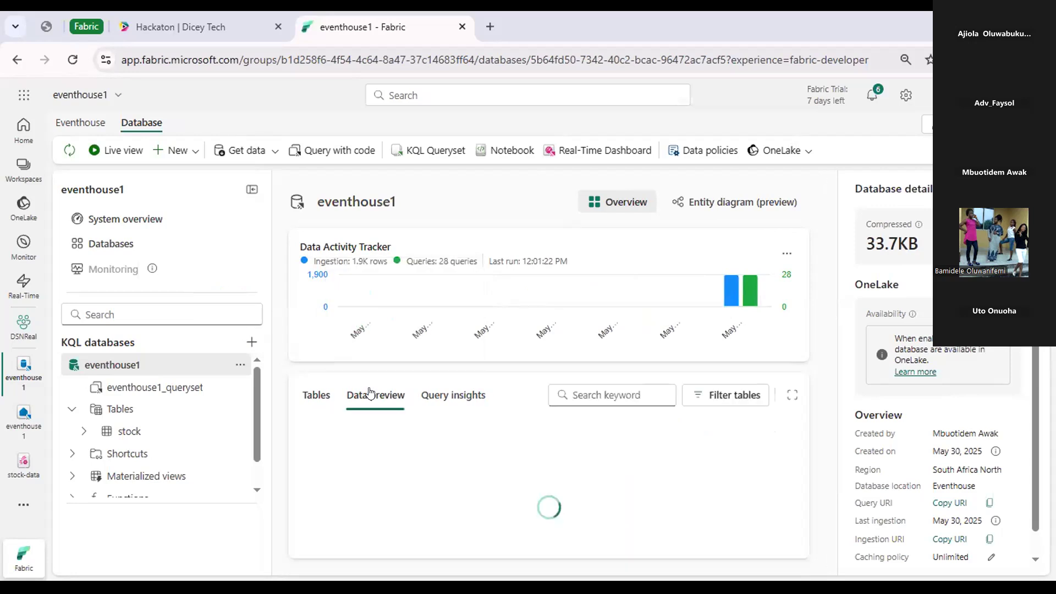
left_click(316, 395)
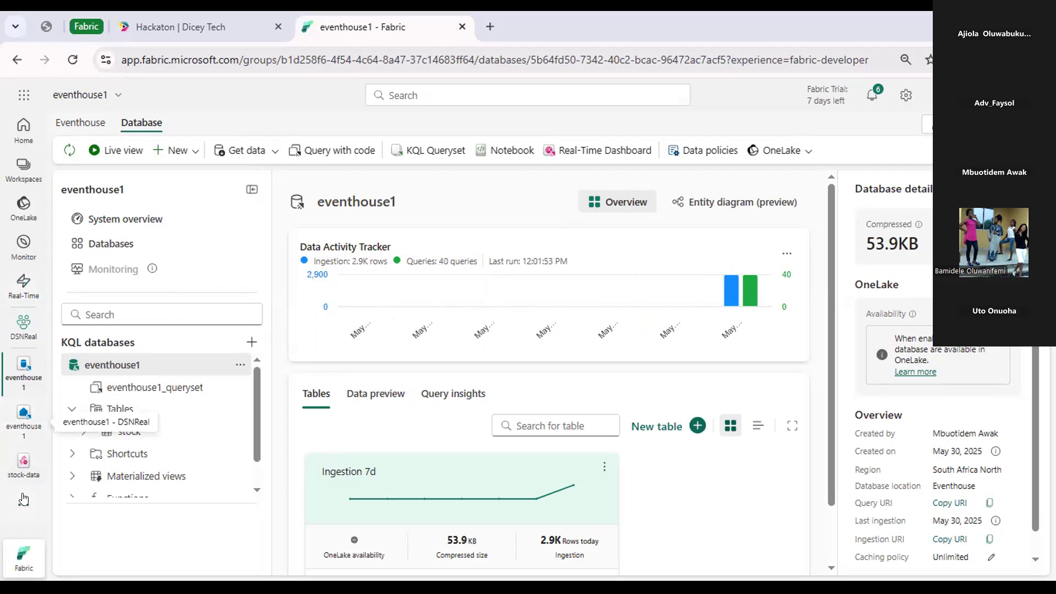
Open the Real-Time hub to view all accessible data streams.
scroll(121, 450, "down", 1)
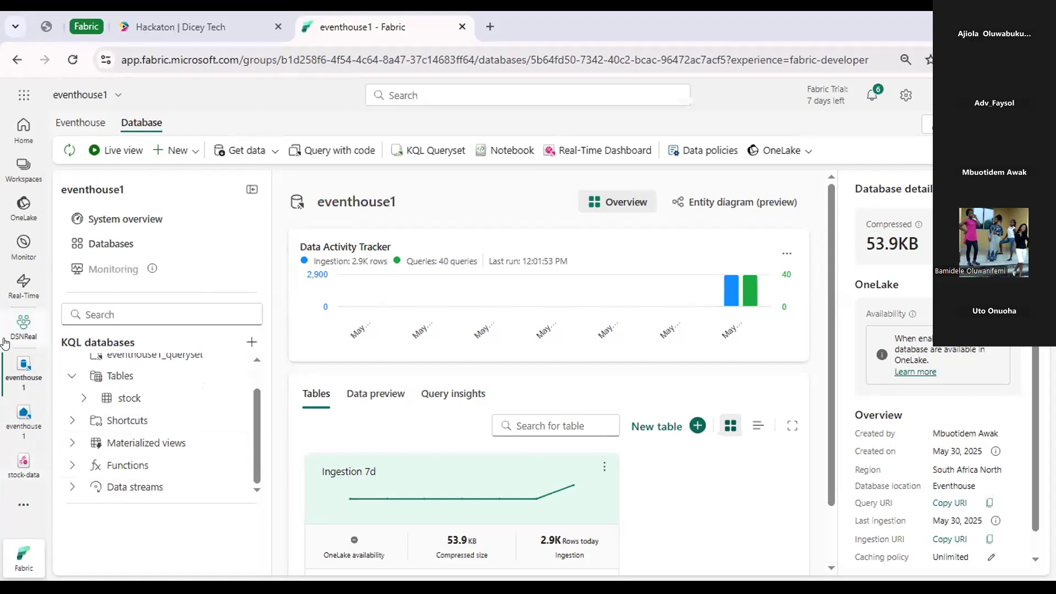
left_click(18, 287)
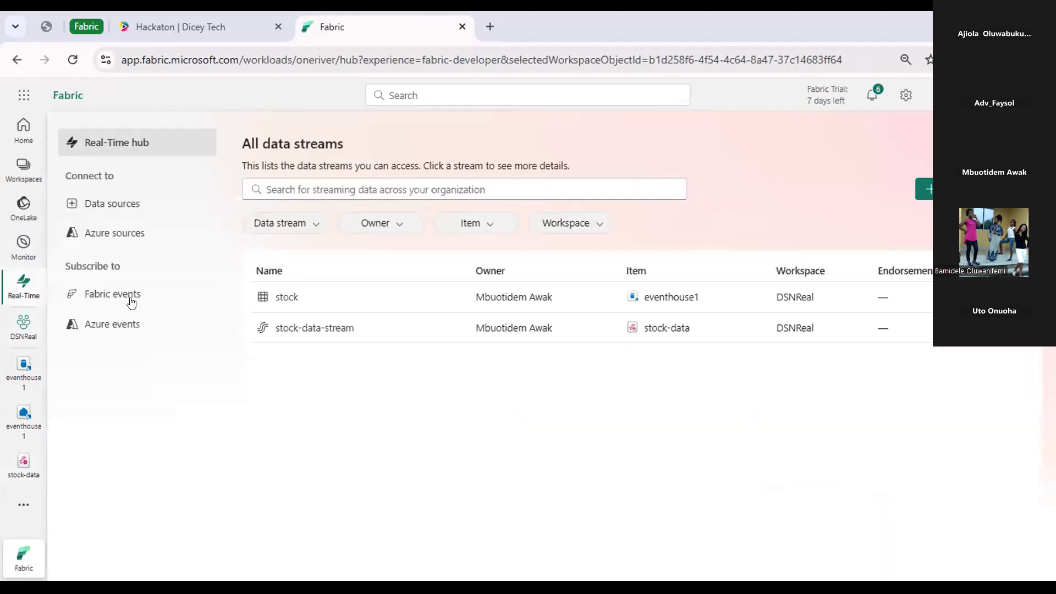
Inspect the details of stock-data-stream and review its stock-data eventstream, including the data preview.
left_click(291, 328)
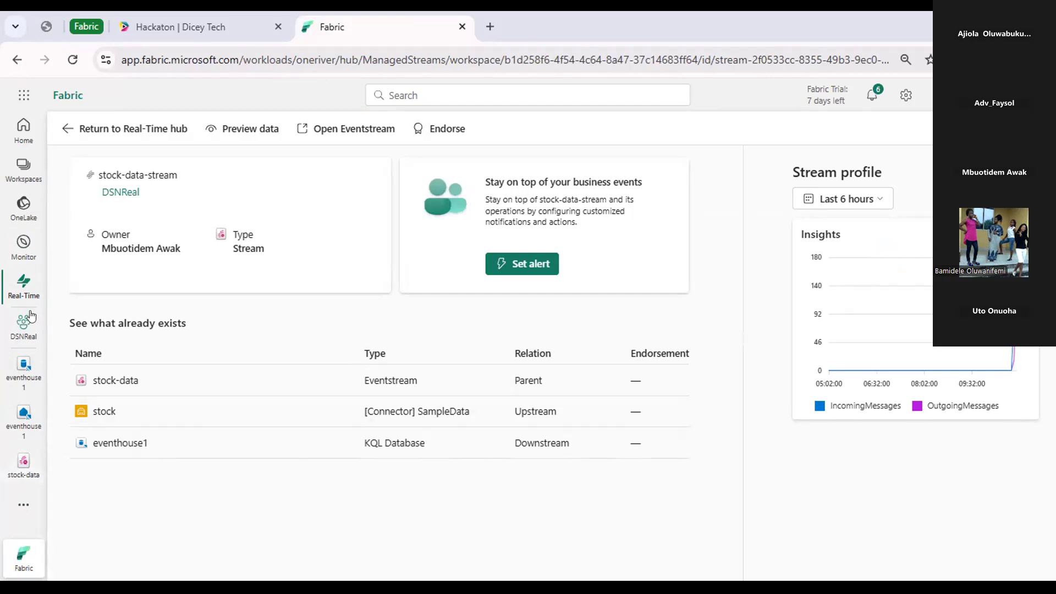
left_click(333, 131)
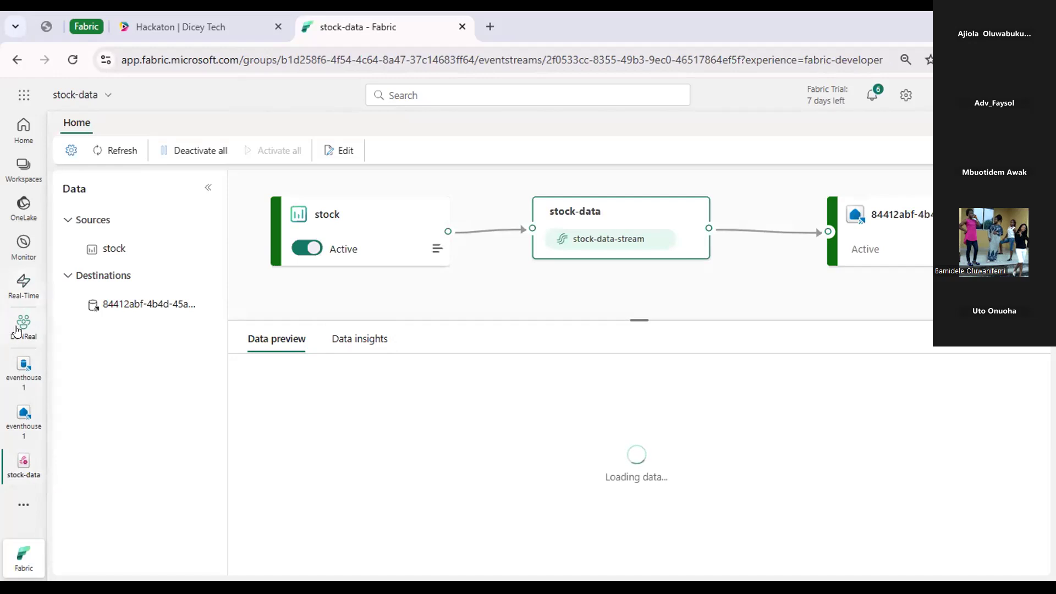
left_click(8, 293)
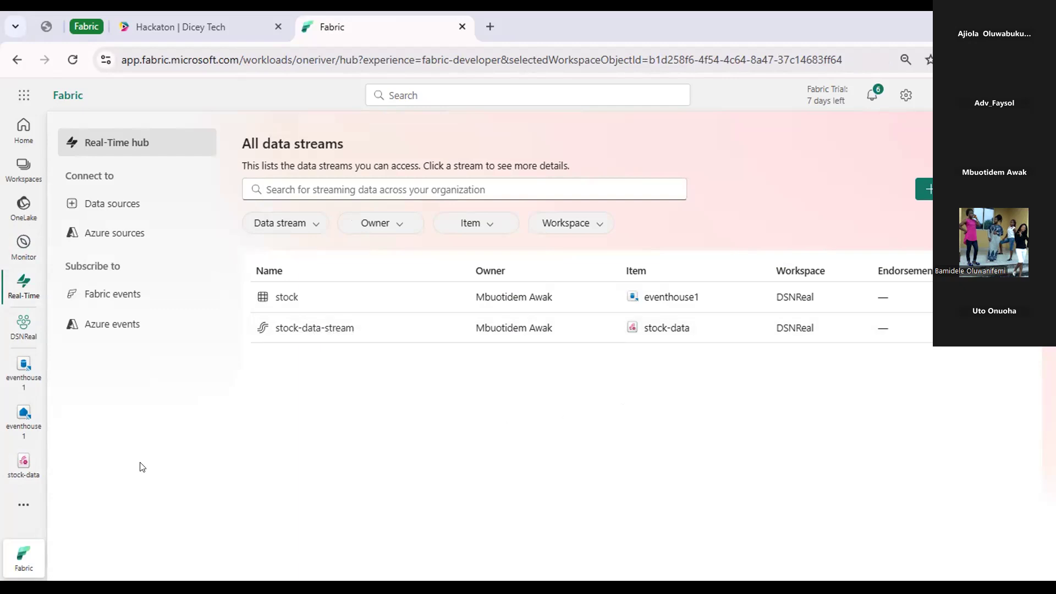
left_click(22, 463)
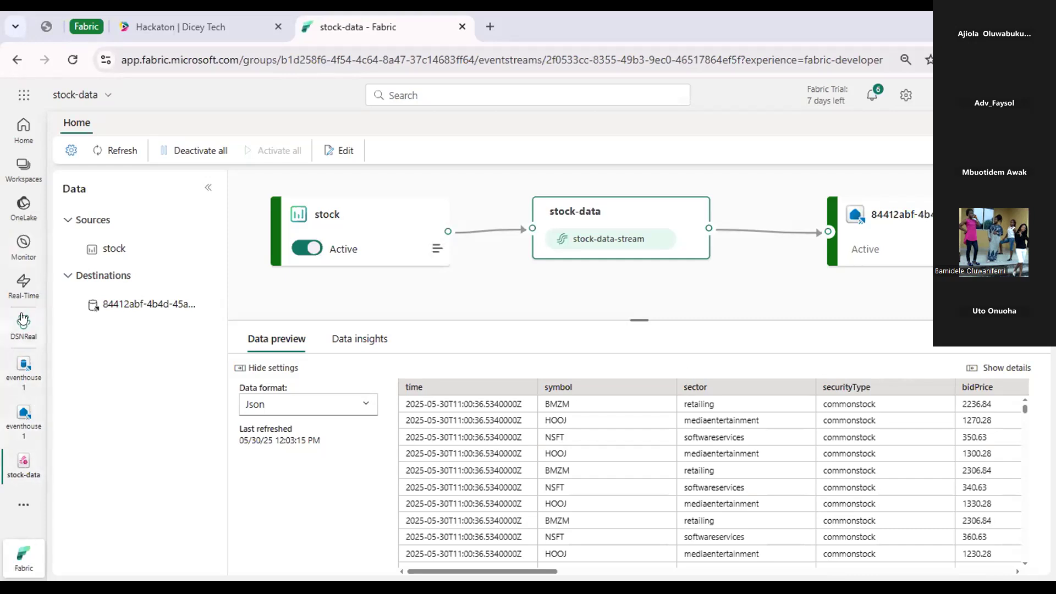
Review the eventhouse1 overview and its KQL database, including the available data ingestion sources.
left_click(7, 418)
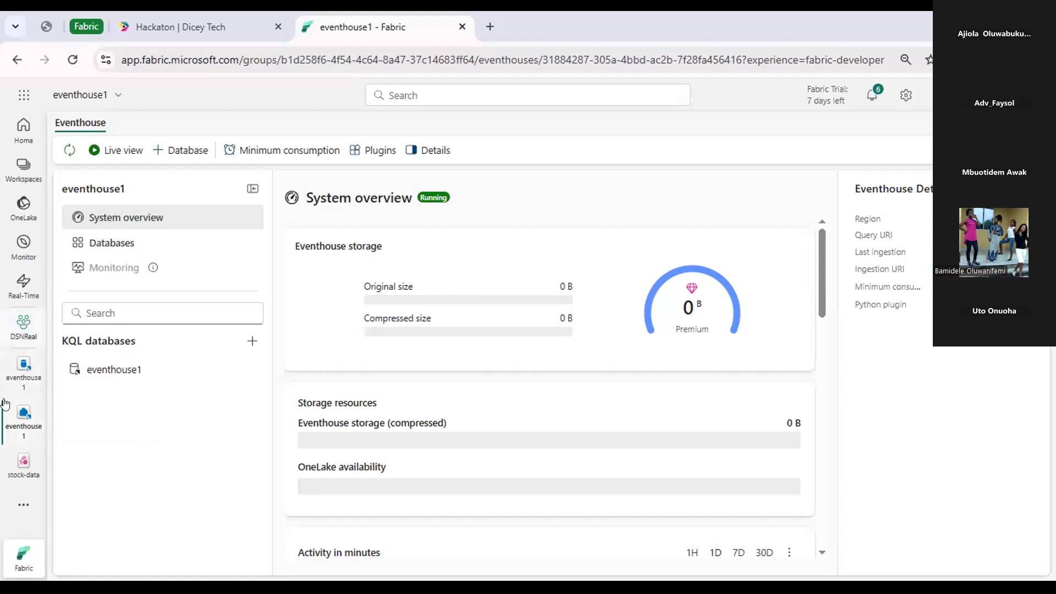
left_click(7, 376)
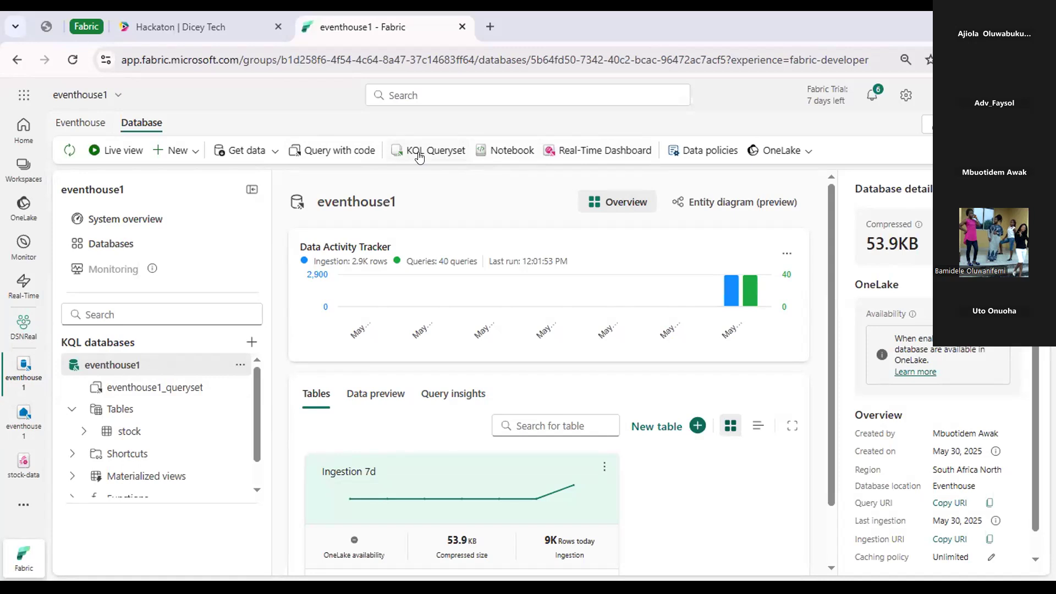
left_click(77, 128)
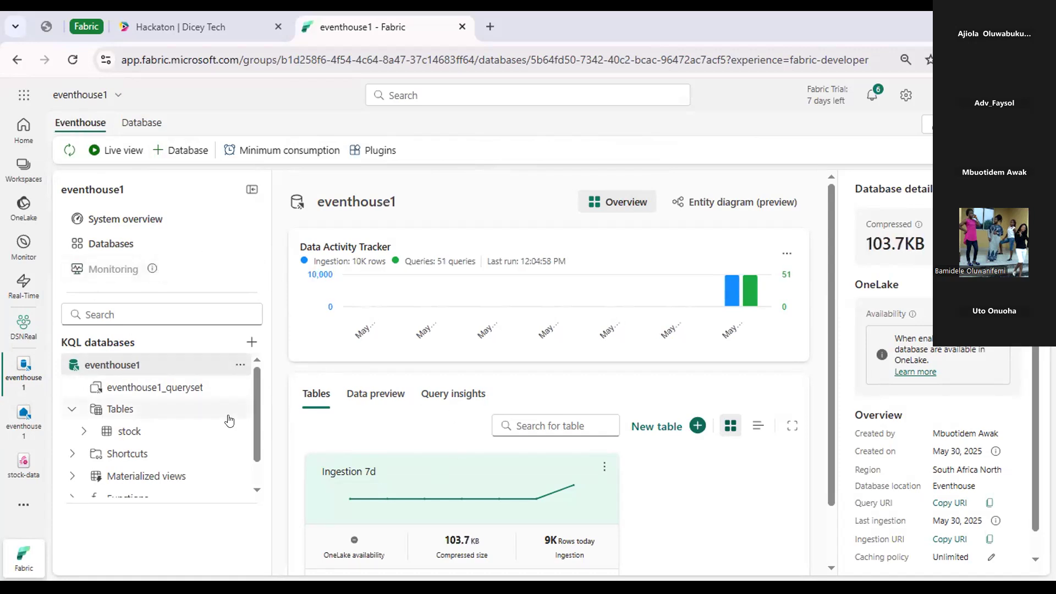
left_click(149, 125)
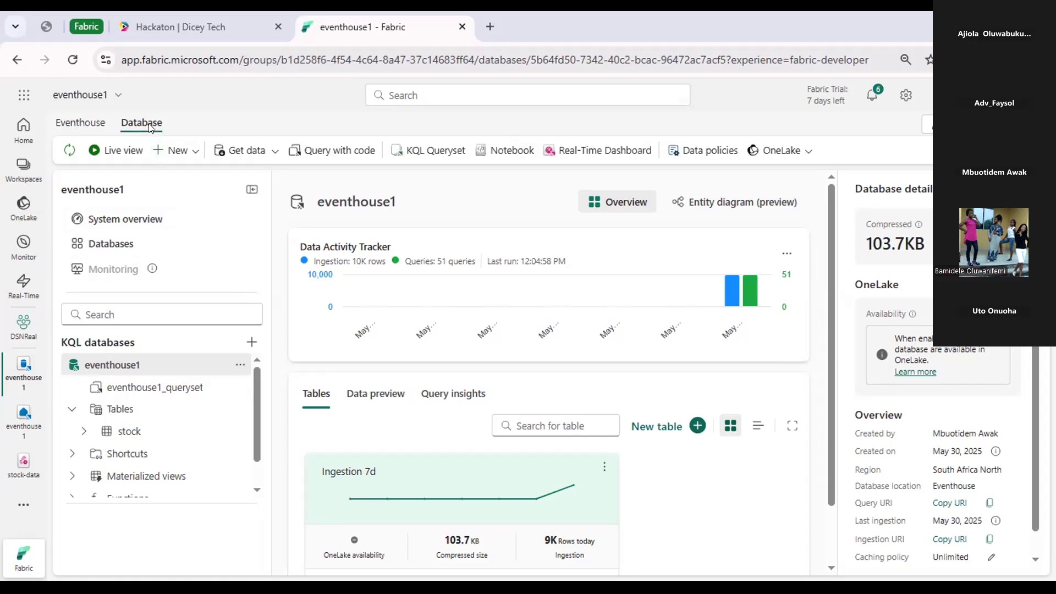
left_click(275, 151)
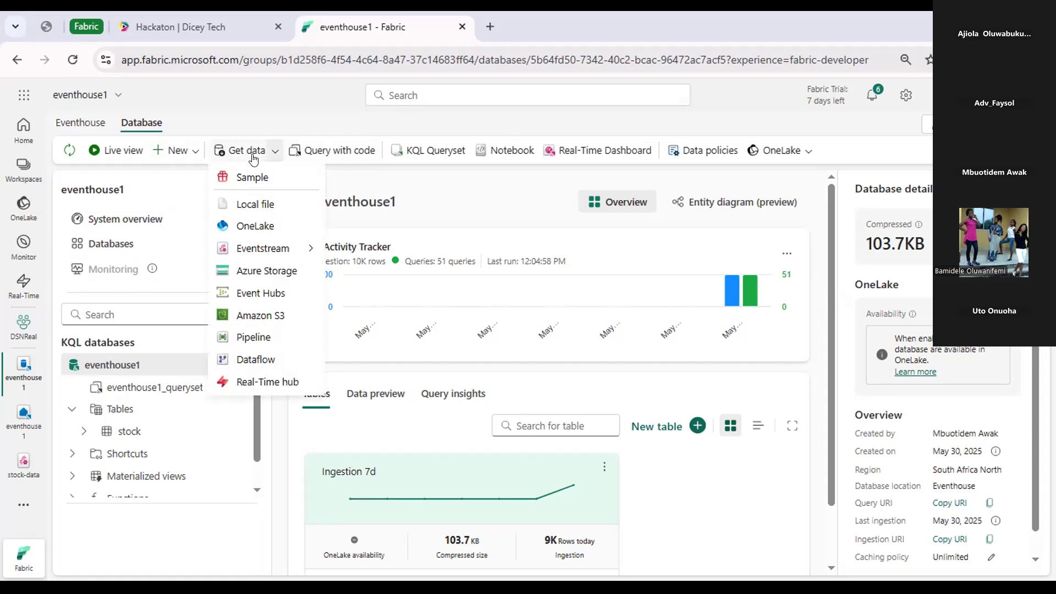
mouse_move(268, 253)
Create a new KQL queryset named query1 from the eventhouse1 database.
left_click(429, 152)
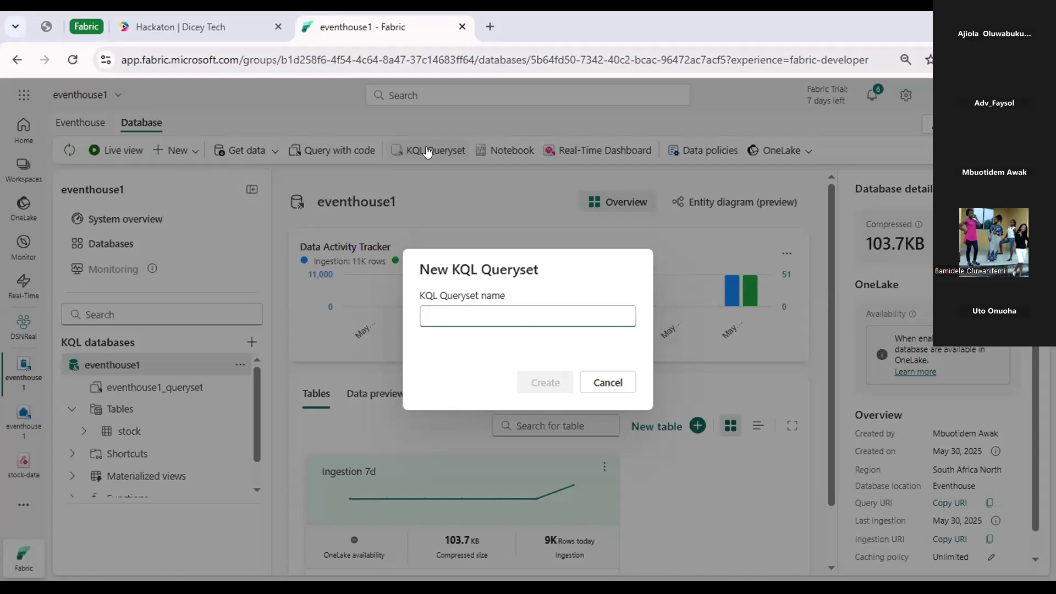
type("query1")
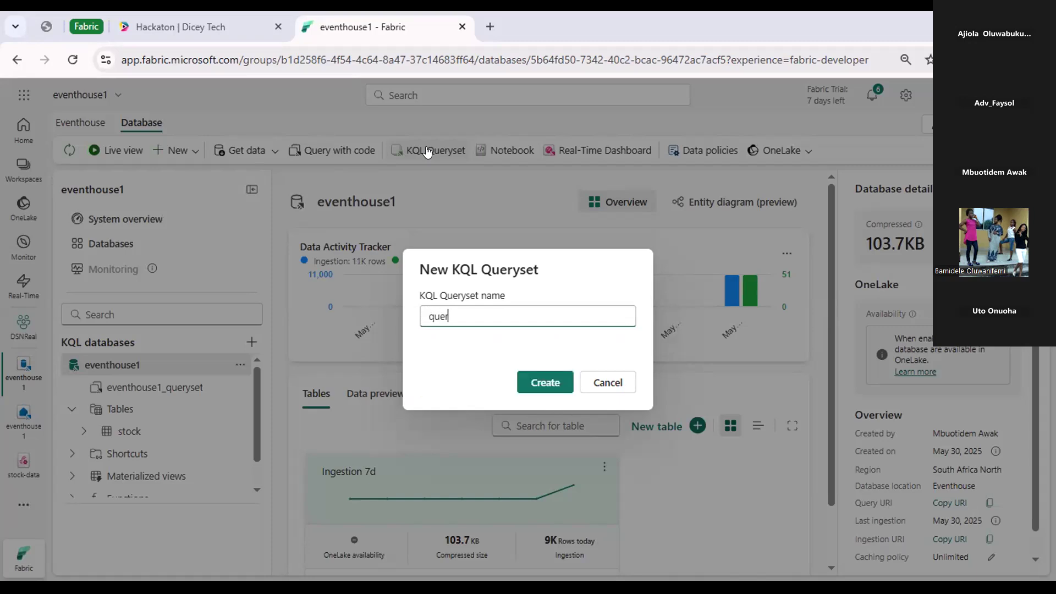
left_click(539, 381)
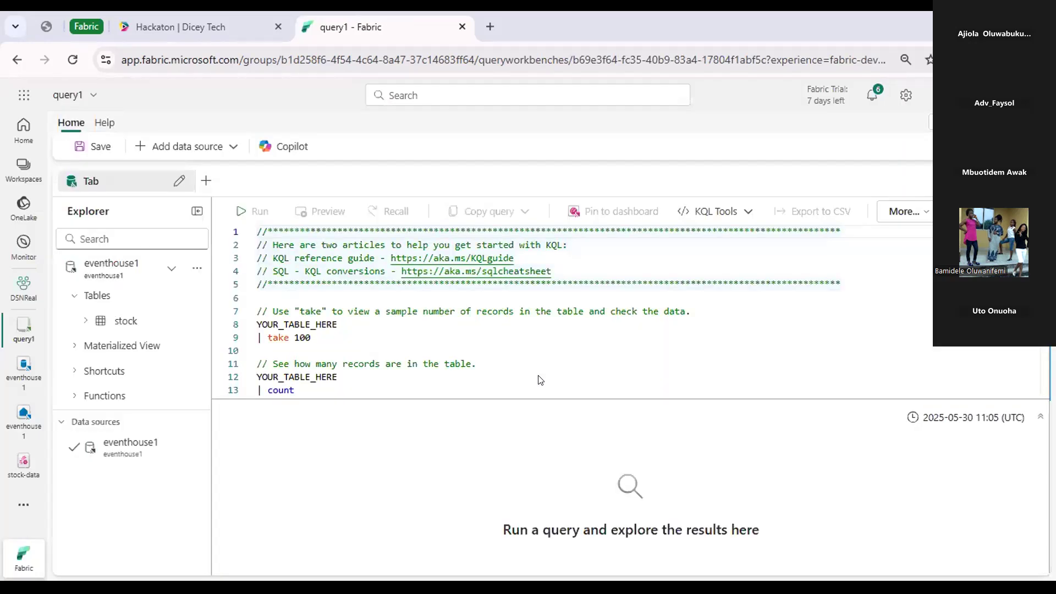
Look over the template queries in query1 and the data source types that can be added.
double_click(321, 334)
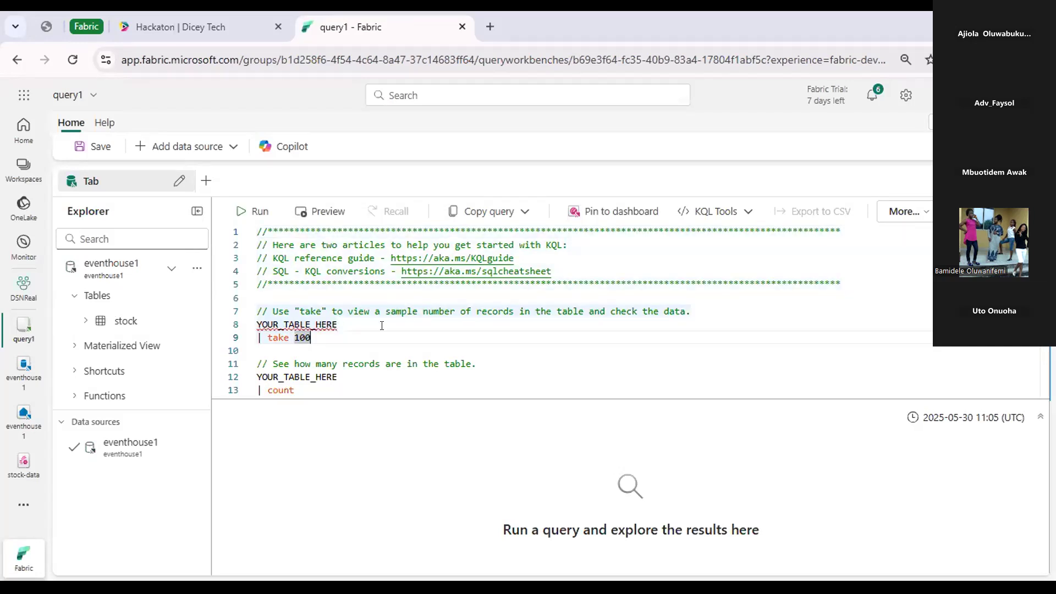
scroll(382, 323, "down", 3)
scroll(382, 319, "up", 3)
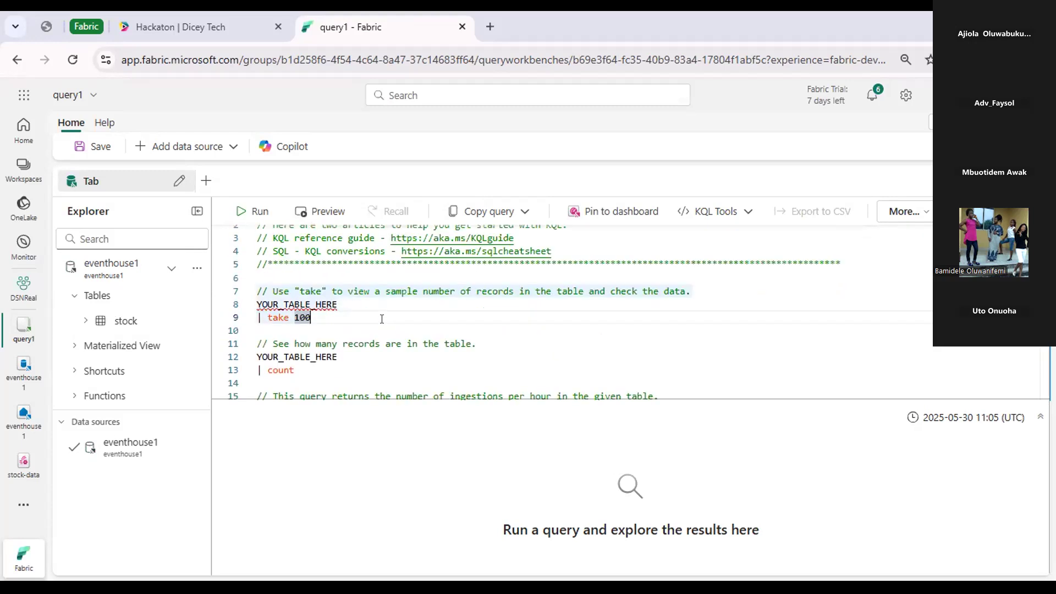
scroll(381, 319, "up", 1)
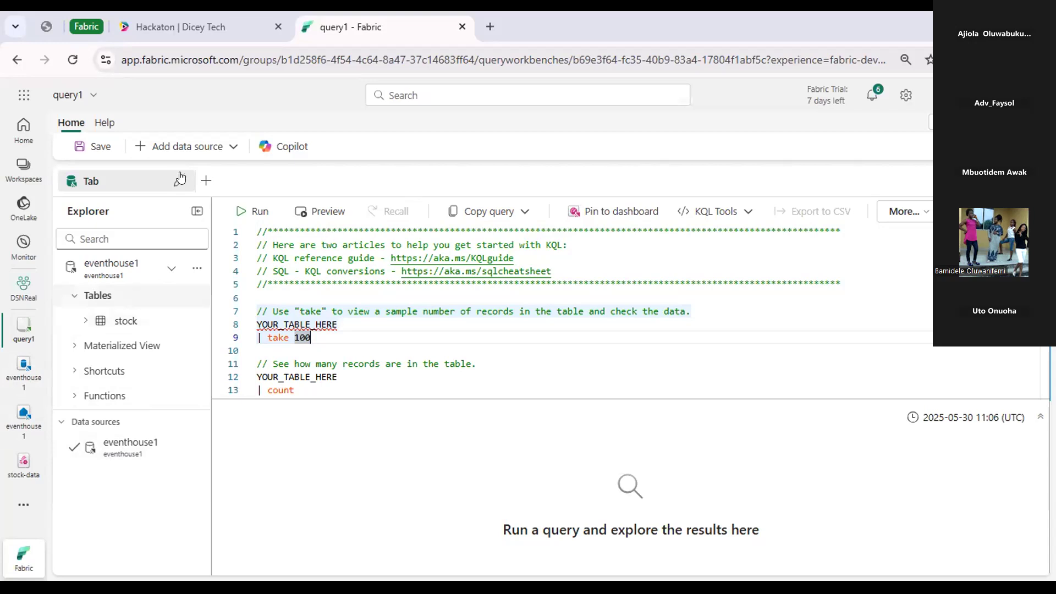
left_click(234, 148)
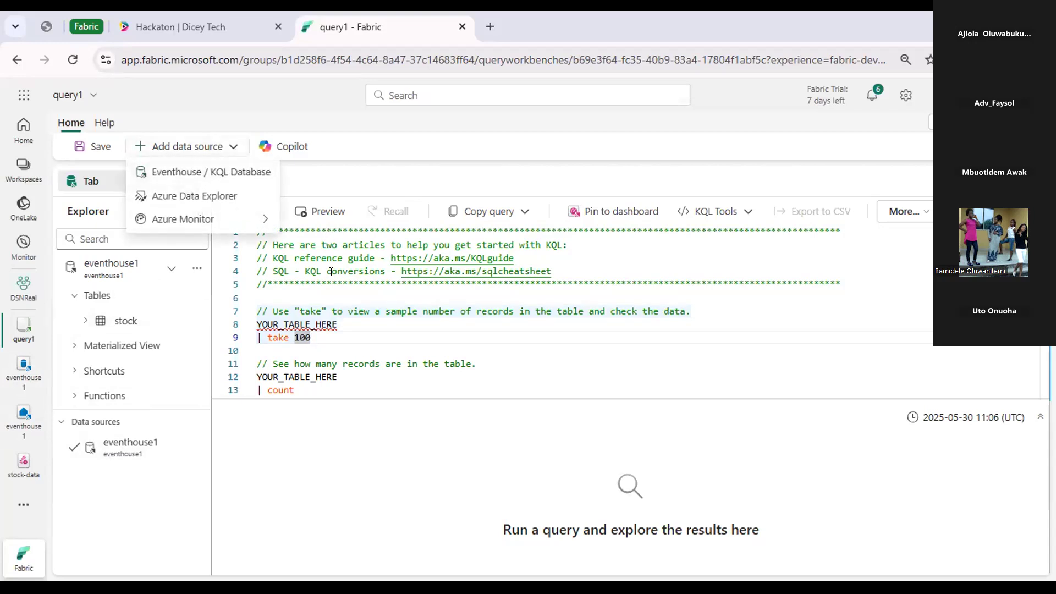
left_click(350, 272)
Replace the table placeholder in the take 100 query with stock and run only that query.
left_click_drag(339, 325, 251, 327)
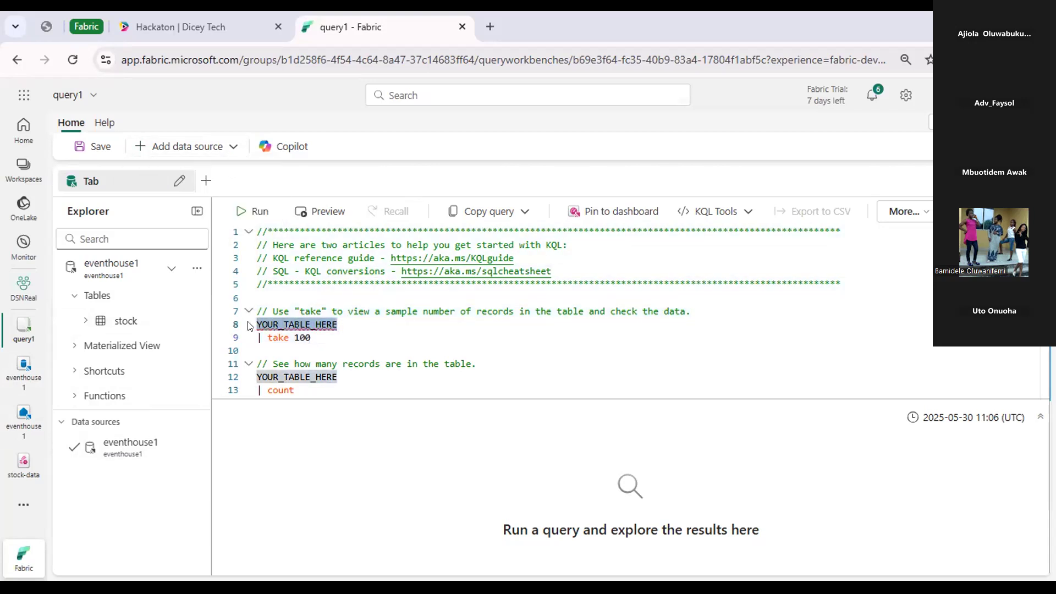
type("sto")
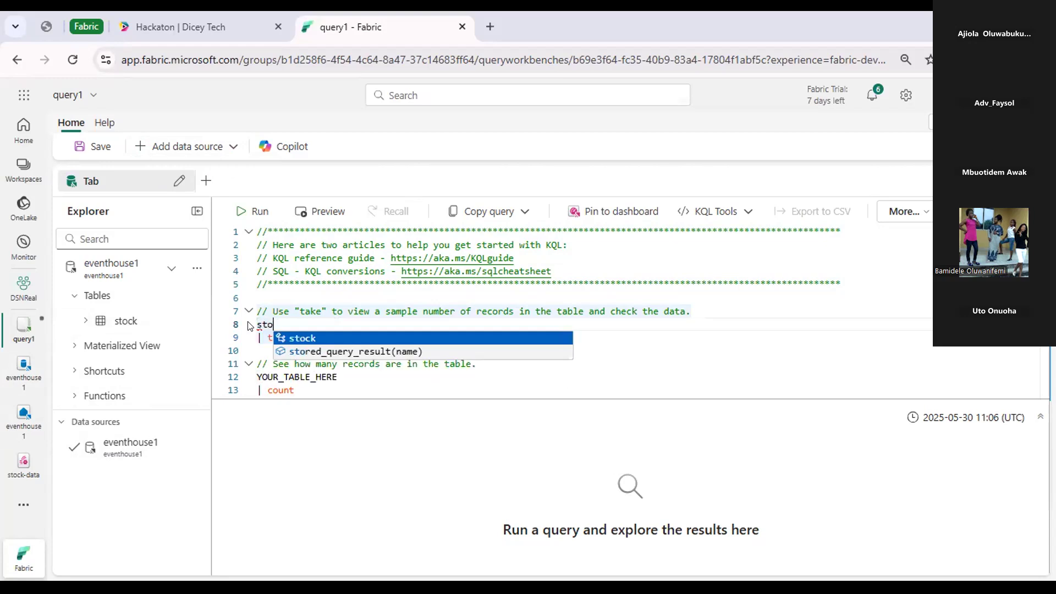
key("Tab")
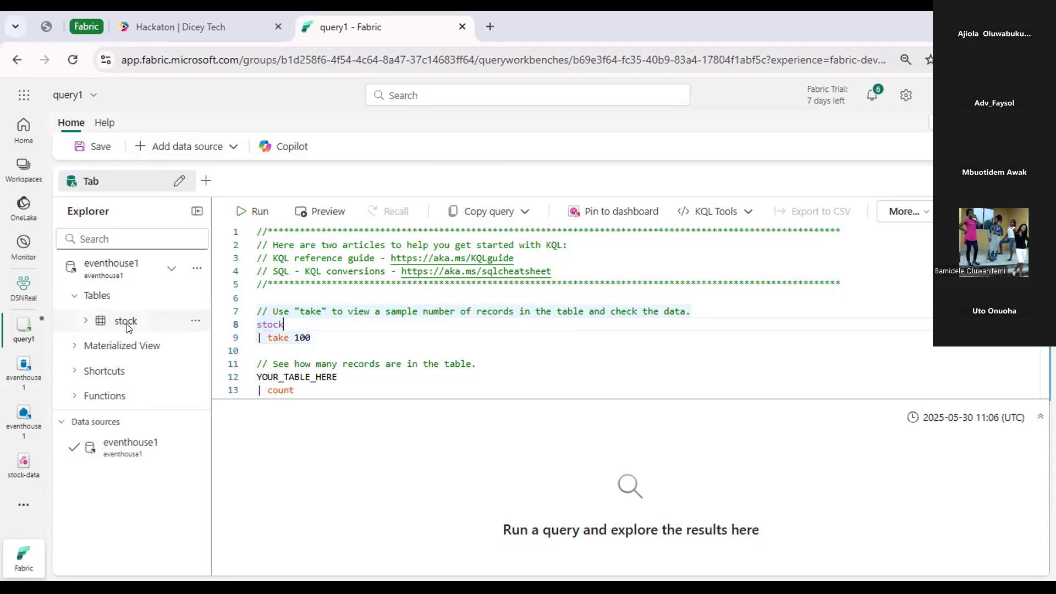
left_click_drag(311, 337, 256, 325)
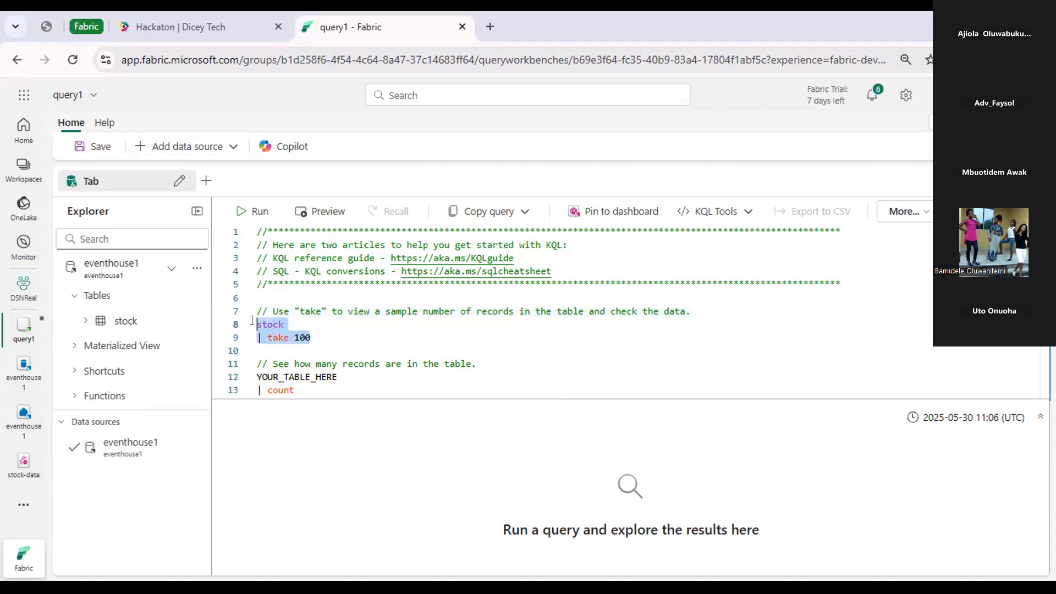
left_click(268, 213)
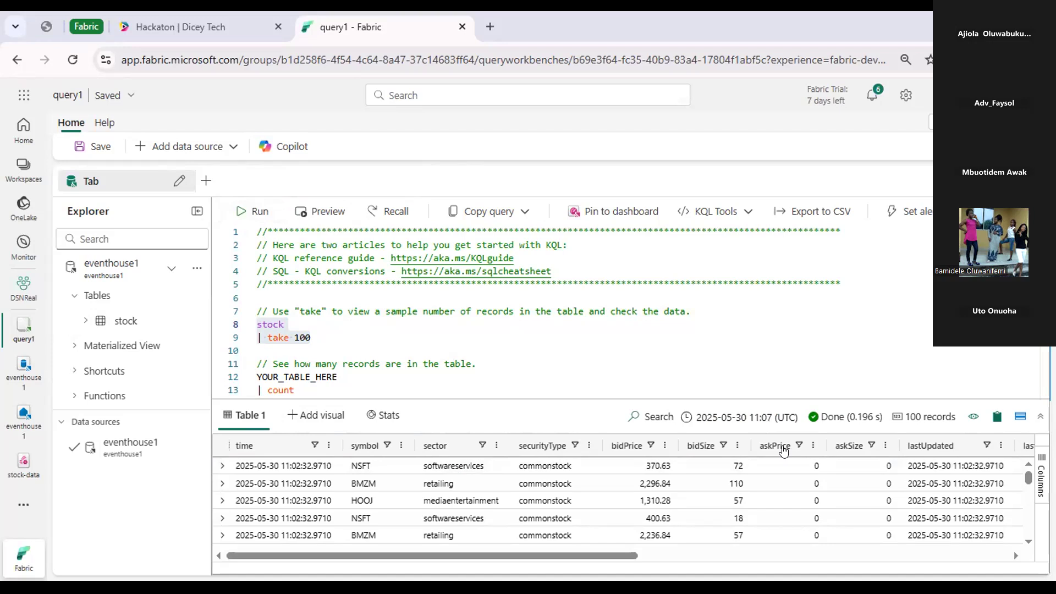
Replace the table placeholder in the hourly ingestion count query with stock, placed on a new line.
left_click(365, 363)
scroll(365, 364, "down", 2)
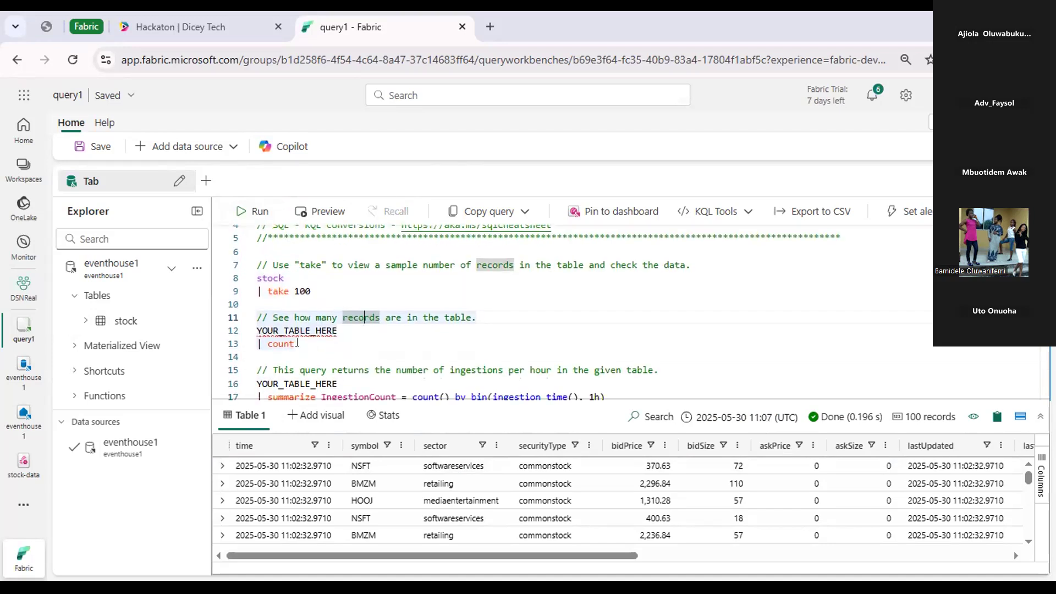
left_click(339, 329)
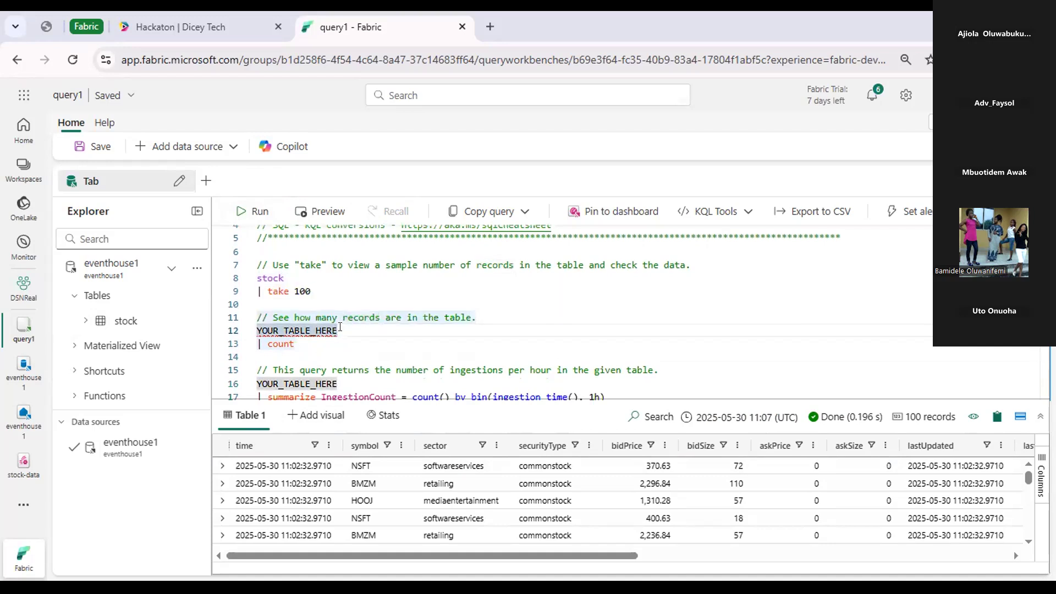
scroll(347, 294, "down", 3)
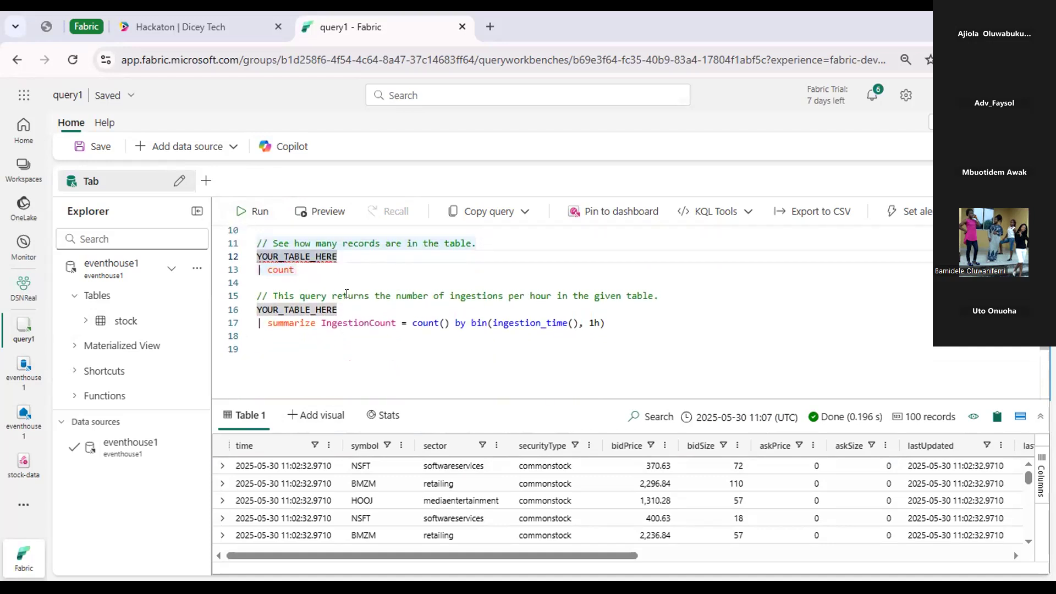
left_click(348, 308)
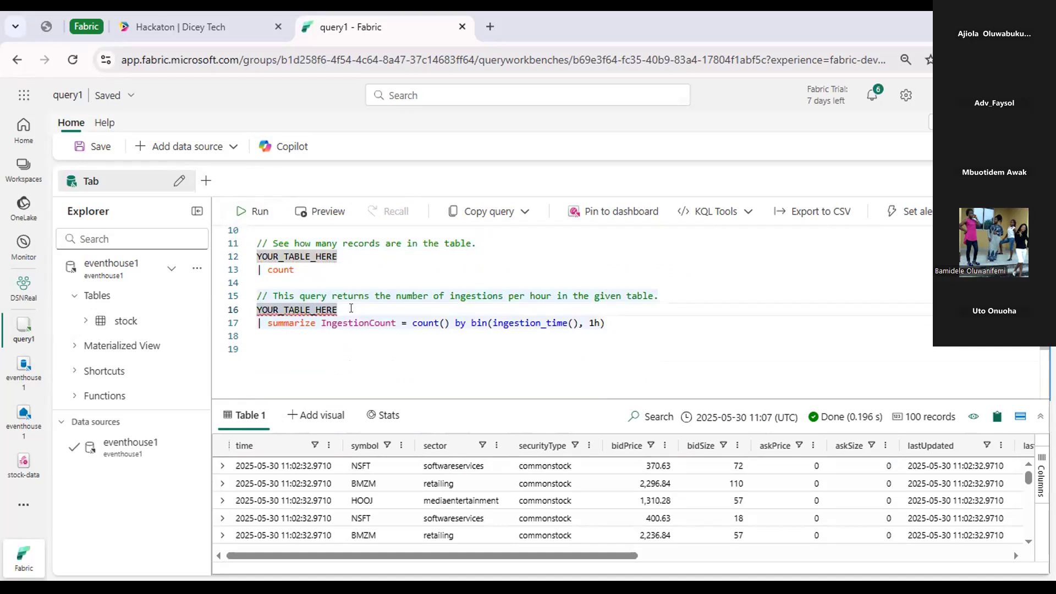
key("BackSpace")
key("BackSpace")
key("BackSpace")
key("BackSpace")
key("BackSpace")
key("BackSpace")
key("BackSpace")
key("BackSpace")
key("BackSpace")
key("BackSpace")
key("BackSpace")
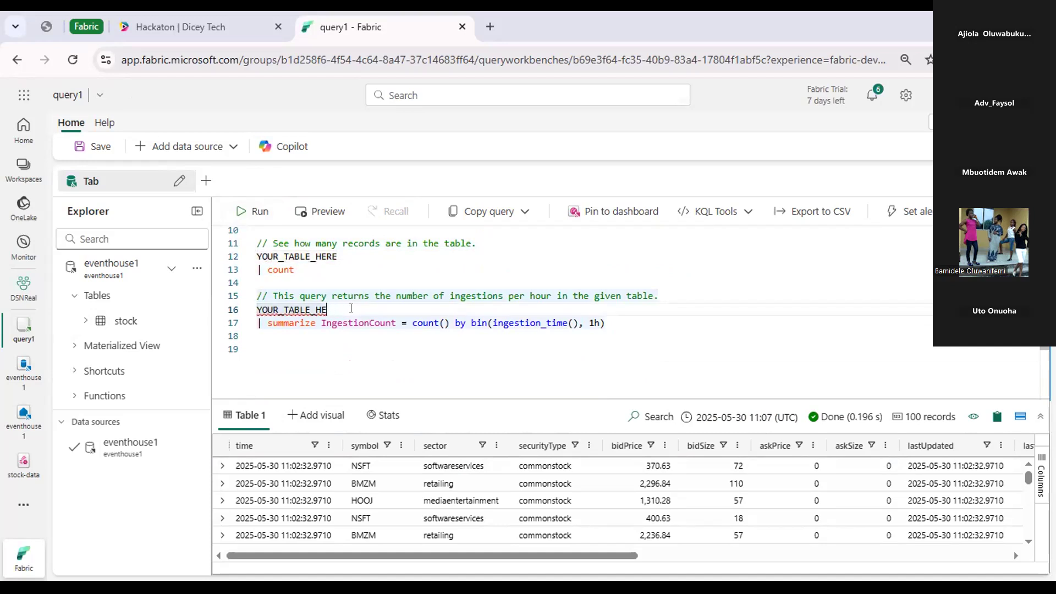
key("BackSpace")
key("BackSpace")
key("BackSpace")
key("BackSpace")
key("Return")
type("stock")
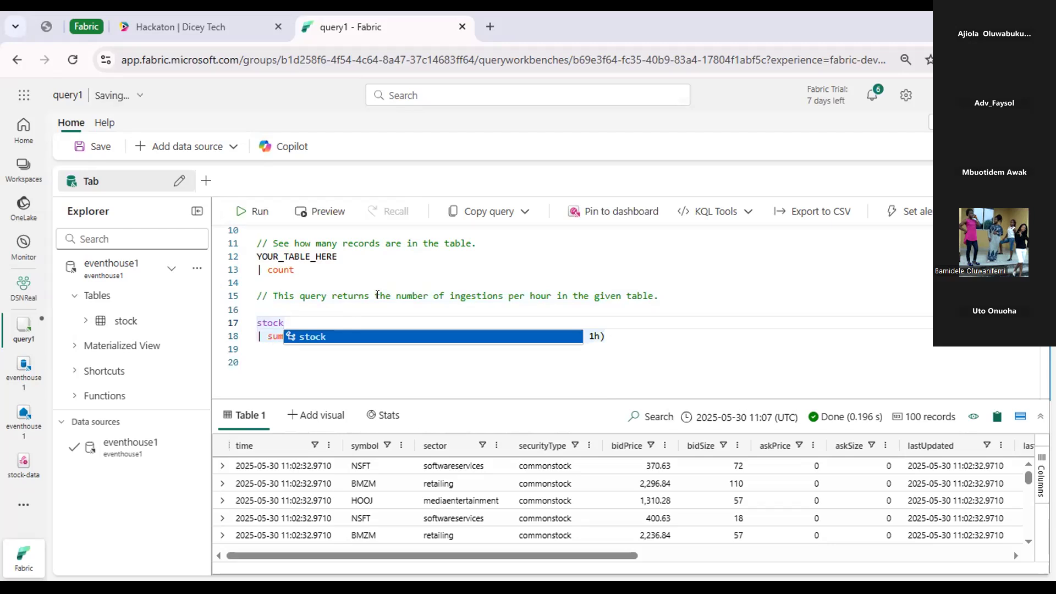
left_click(380, 296)
Add the filter line | where ["time"] > ago(5m) between stock and the summarize line.
double_click(294, 320)
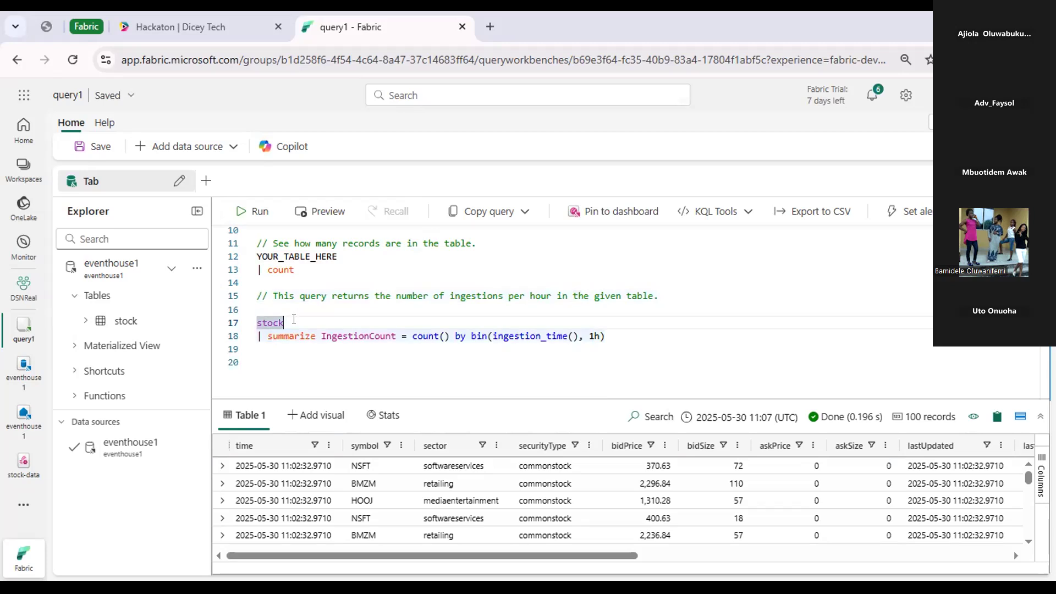
key("End")
key("Return")
type("|")
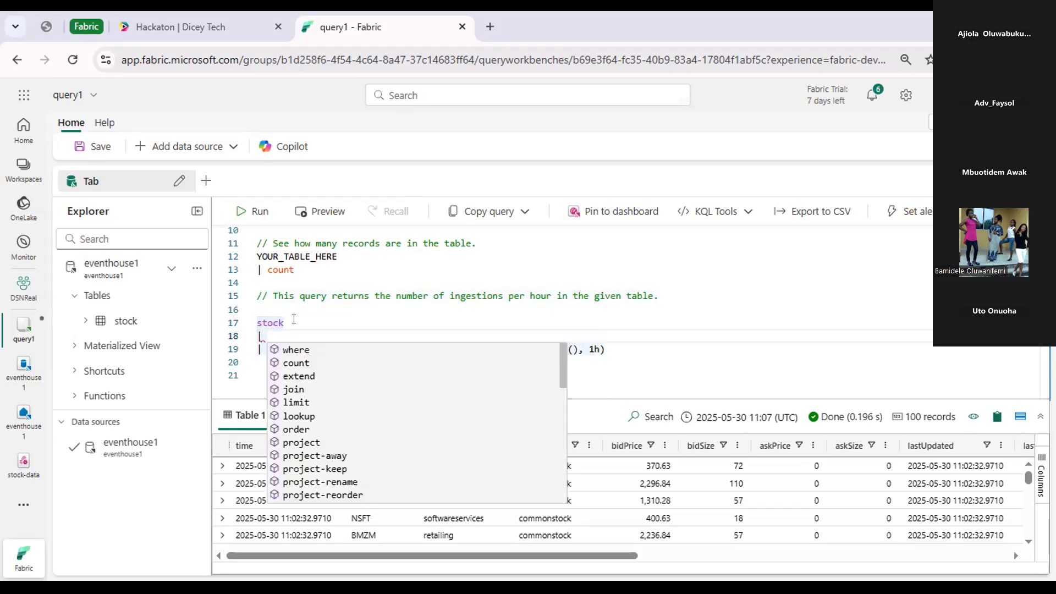
left_click(290, 349)
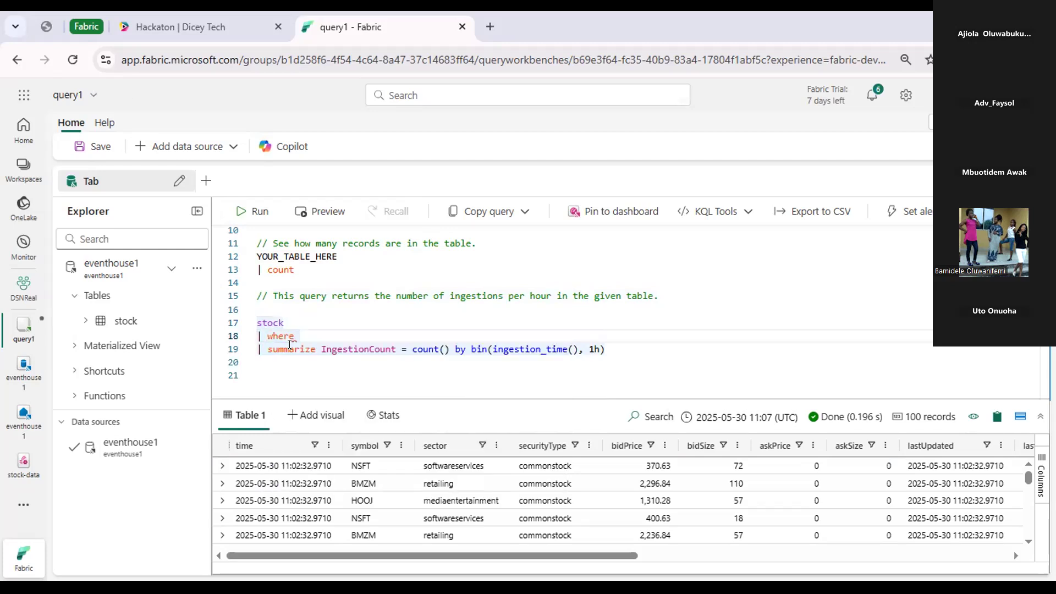
type("[\"time")
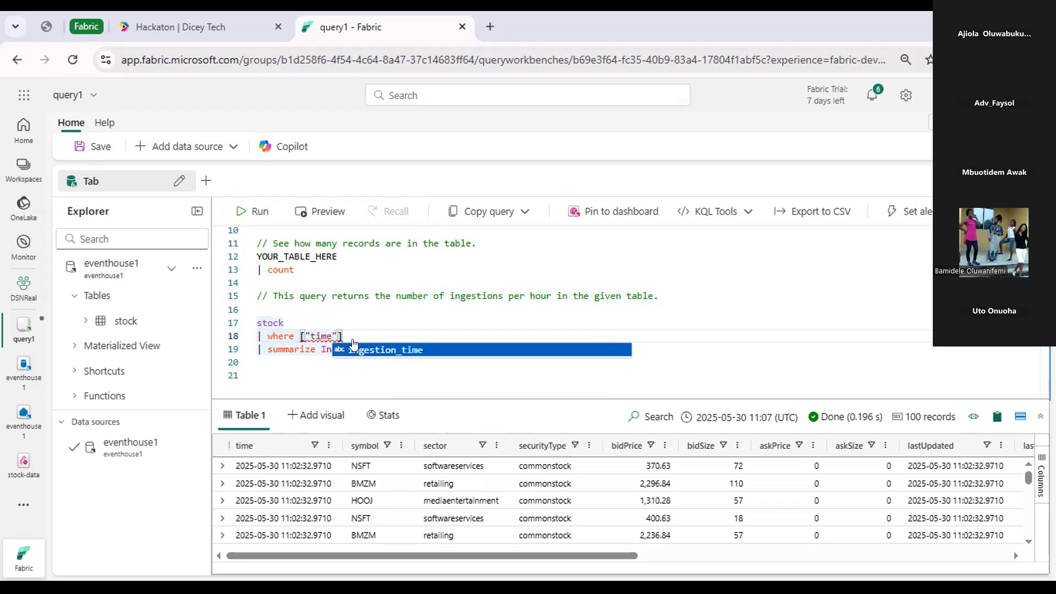
left_click(358, 331)
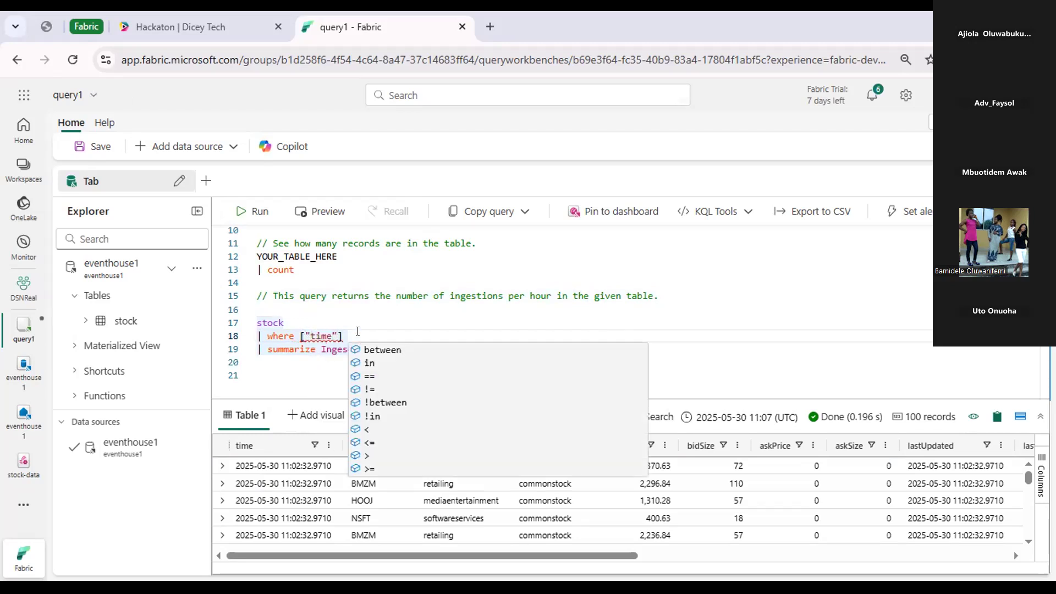
type("> ago")
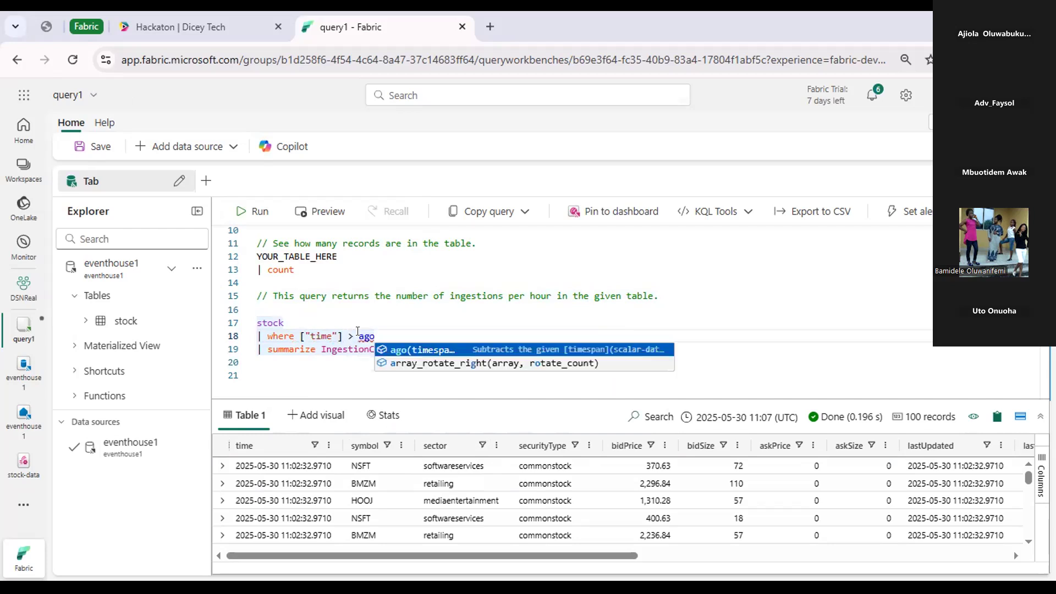
type("(5m")
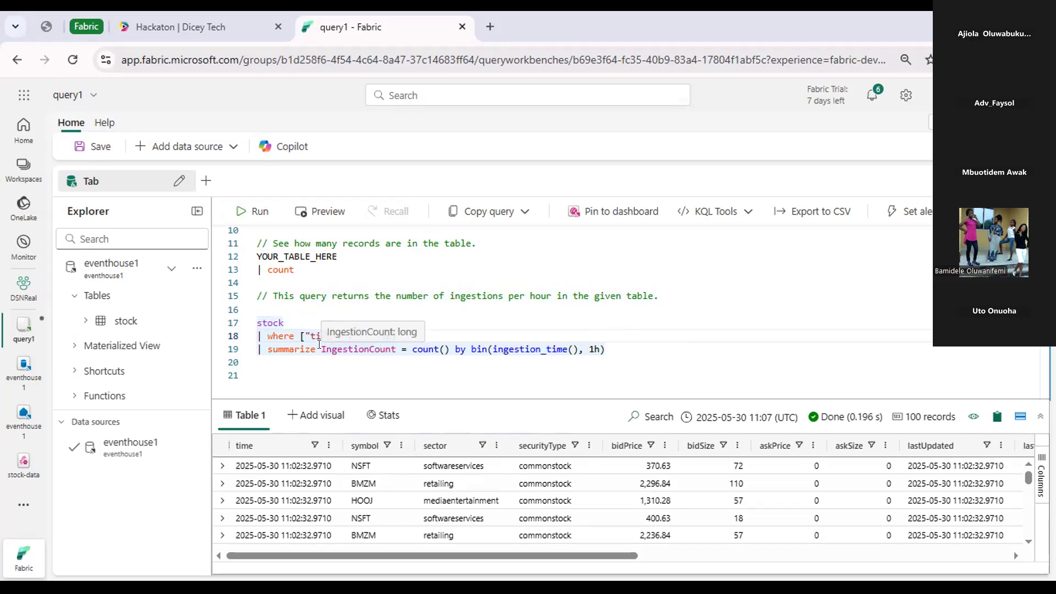
Rename the IngestionCount result column in the summarize line to avgPrice.
left_click_drag(323, 344, 394, 344)
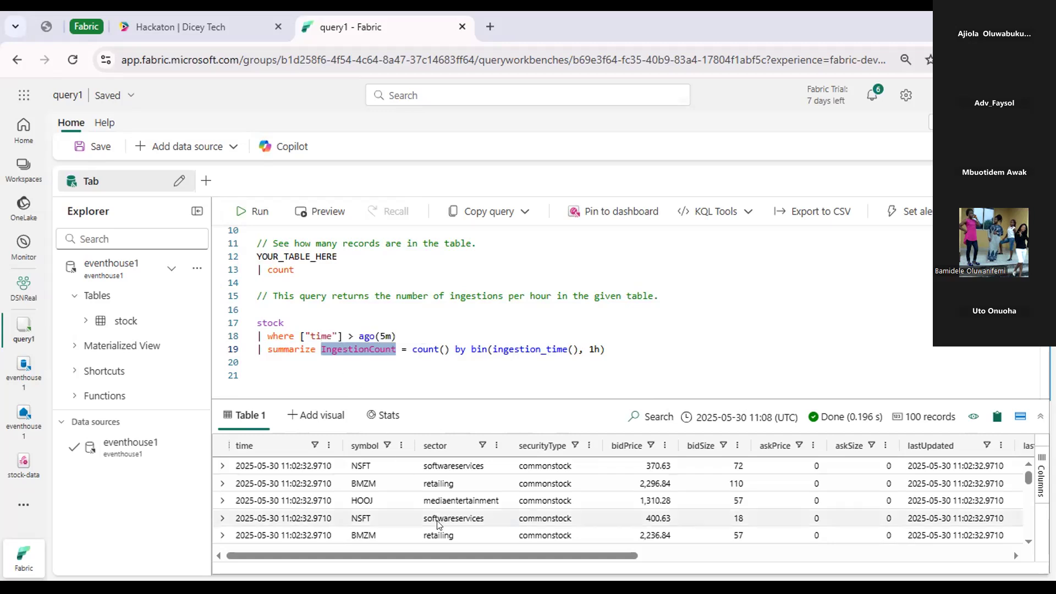
left_click_drag(446, 547, 297, 542)
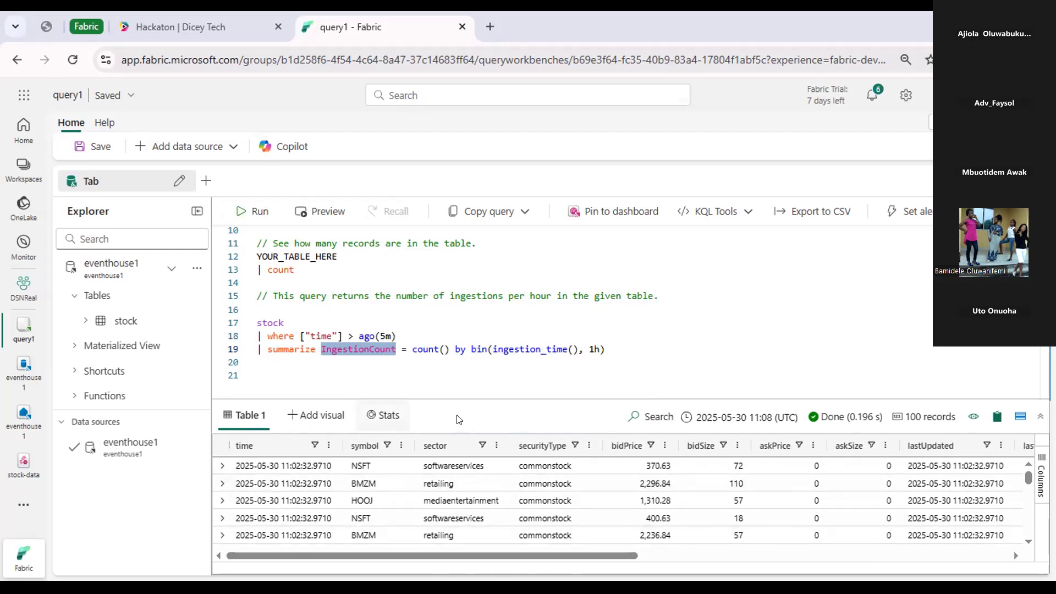
type("avgPrice")
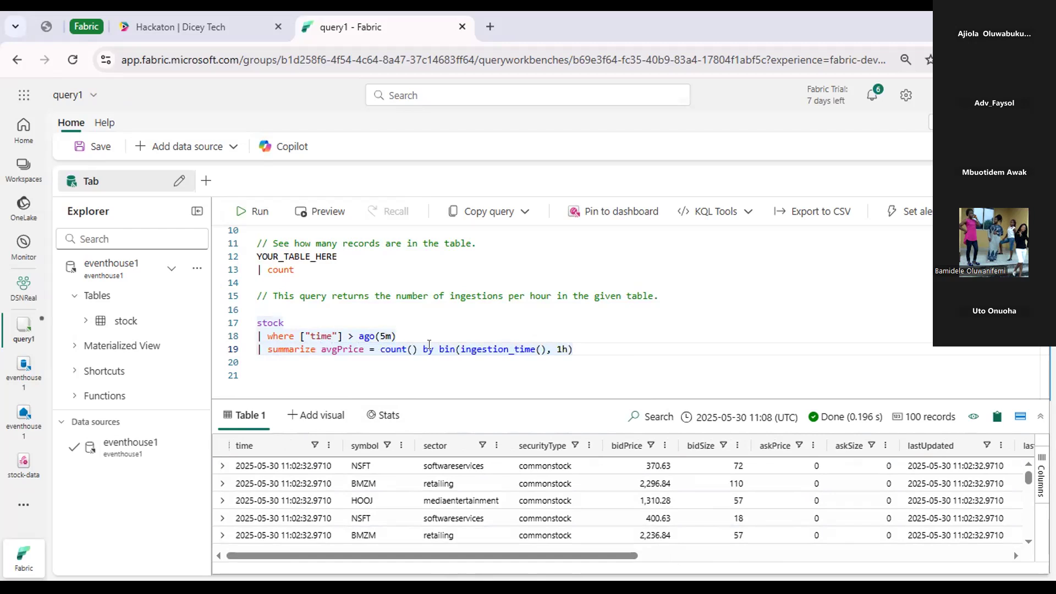
Replace the count function assigned to avgPrice with avg, taking todecimal of the bidPrice column as its argument.
left_click_drag(380, 347, 403, 347)
type("avf")
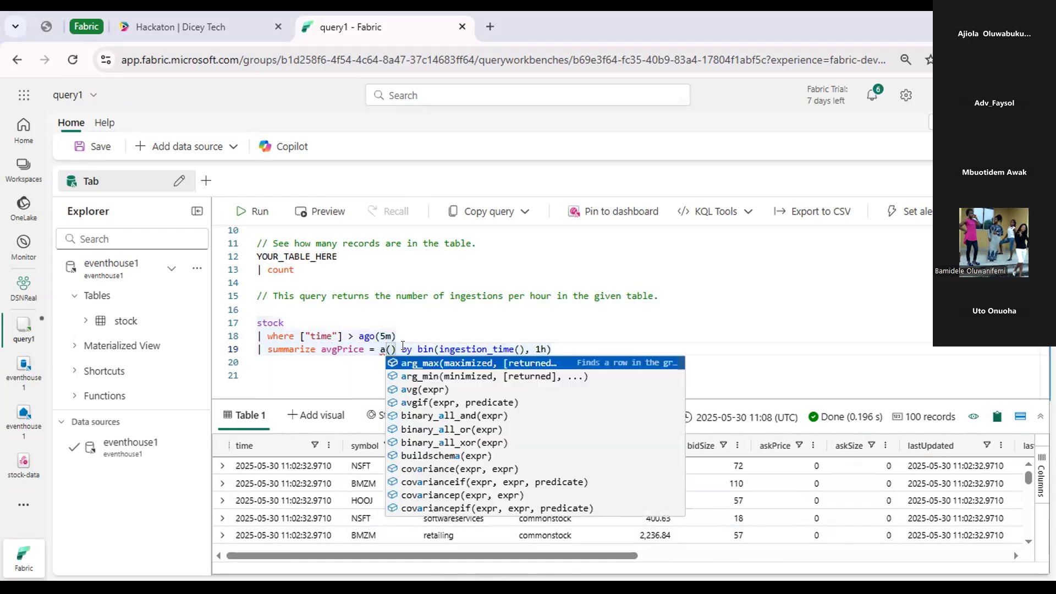
key("BackSpace")
type("g")
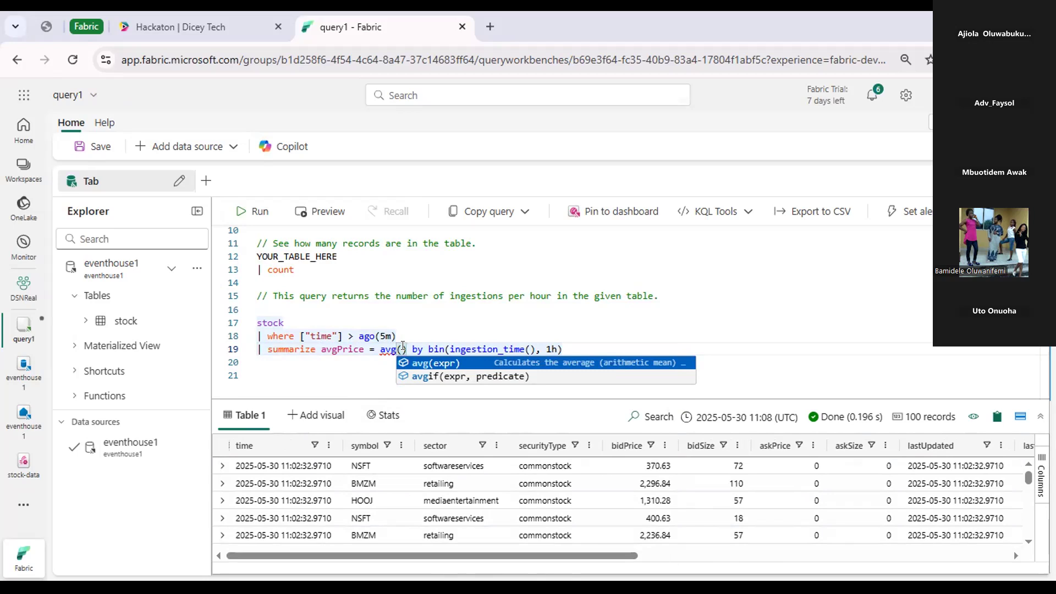
type("(t")
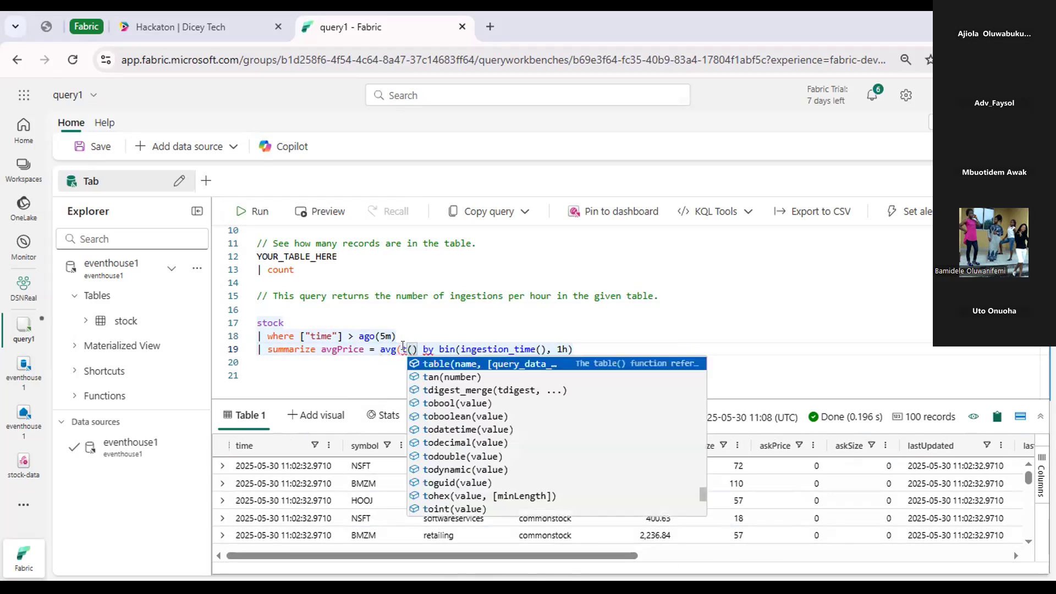
type("od")
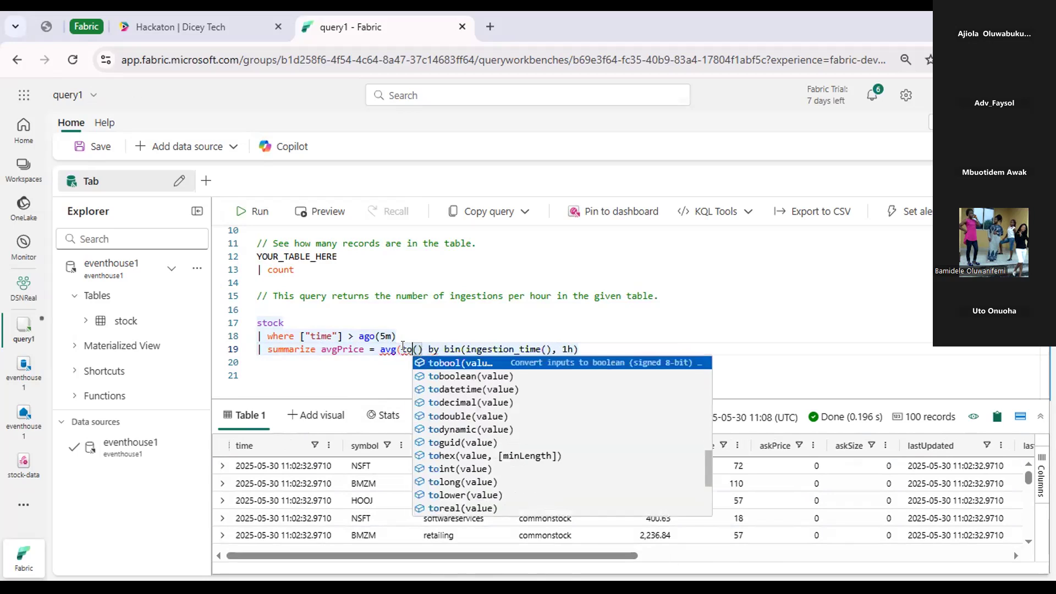
type("eciml")
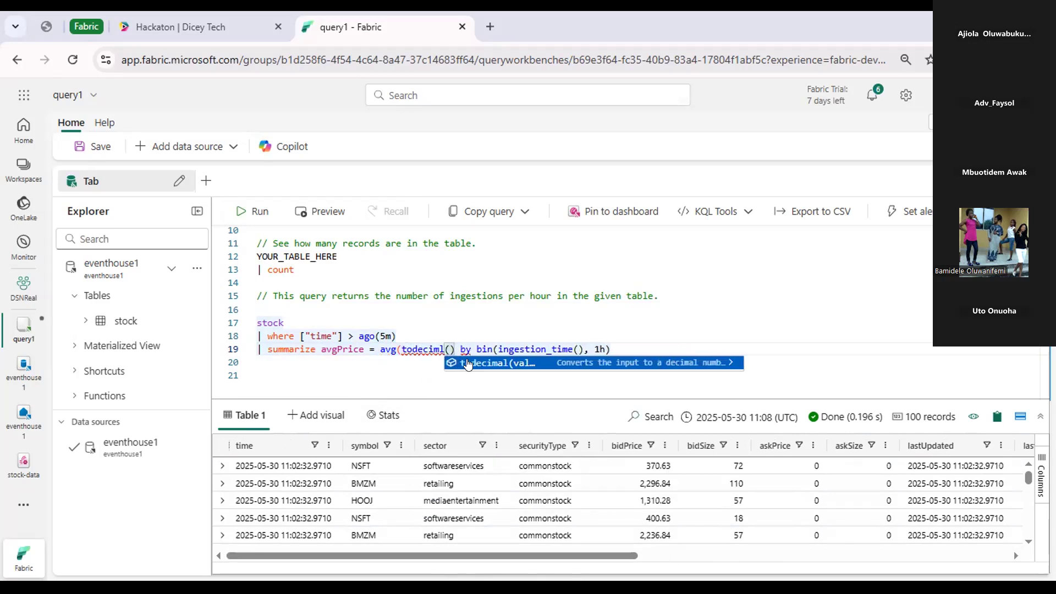
left_click(467, 363)
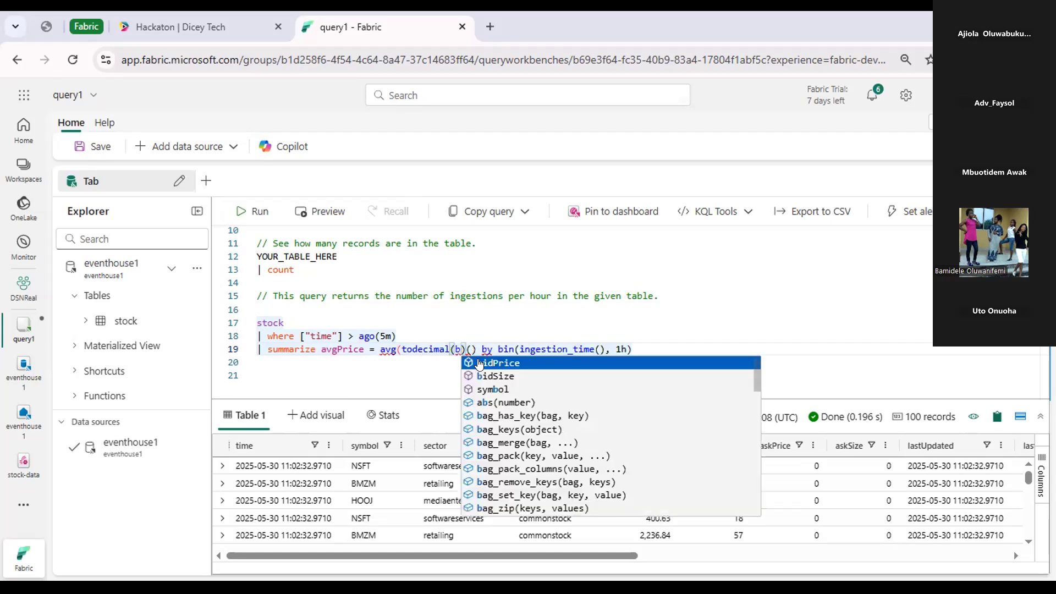
key("Return")
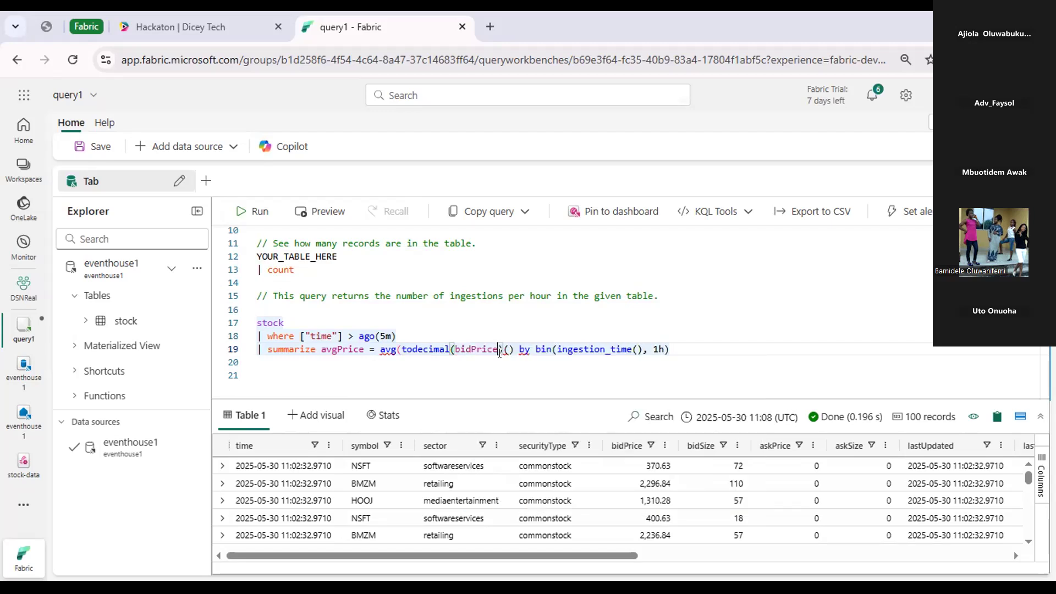
Close the avg(todecimal(bidPrice)) expression and delete the leftover parentheses and hourly by bin clause after it.
left_click(502, 346)
type(")")
mouse_move(513, 345)
left_click_drag(513, 345, 685, 346)
key("BackSpace")
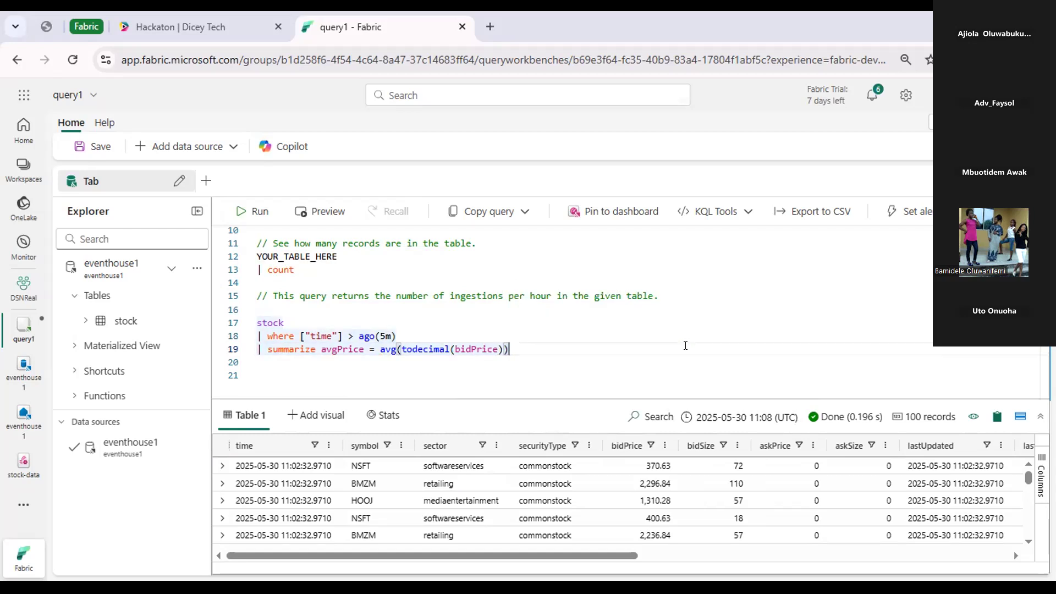
Add a line starting with | project below the summarize line, consulting the operator's syntax help.
key("Return")
type("|")
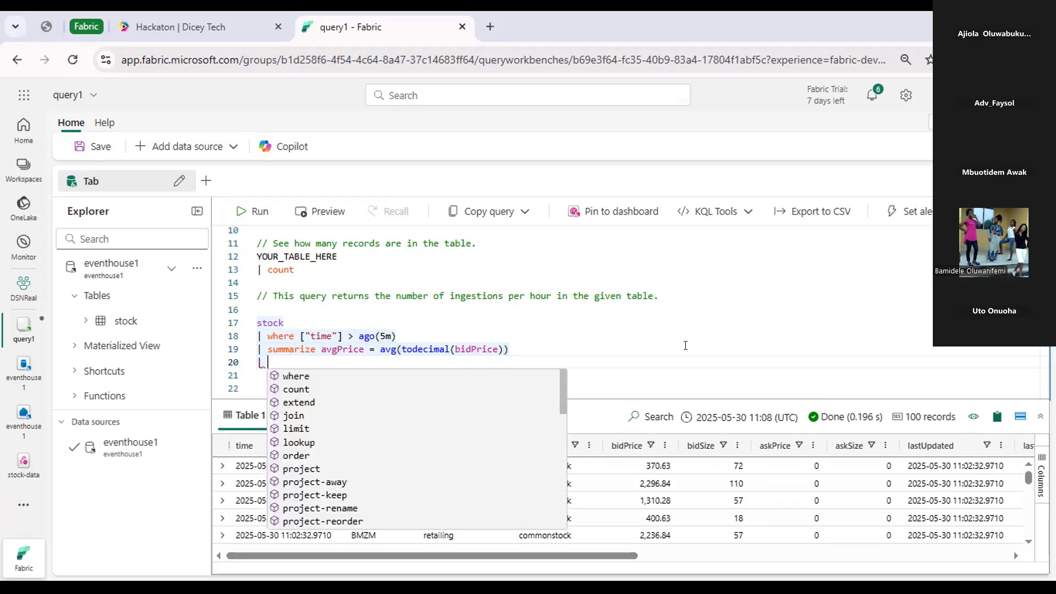
left_click(701, 345)
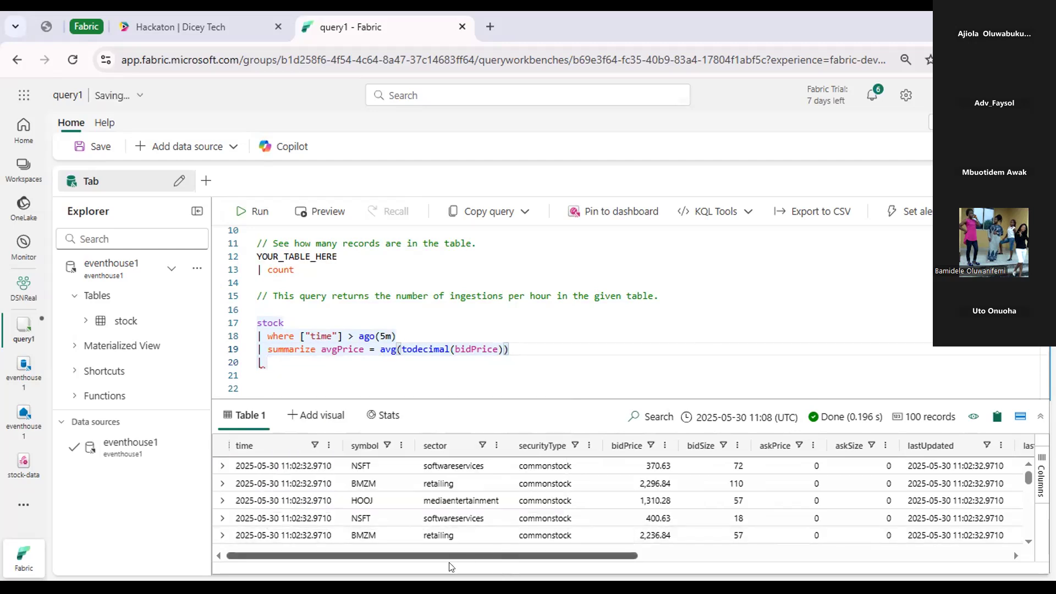
left_click_drag(528, 557, 421, 575)
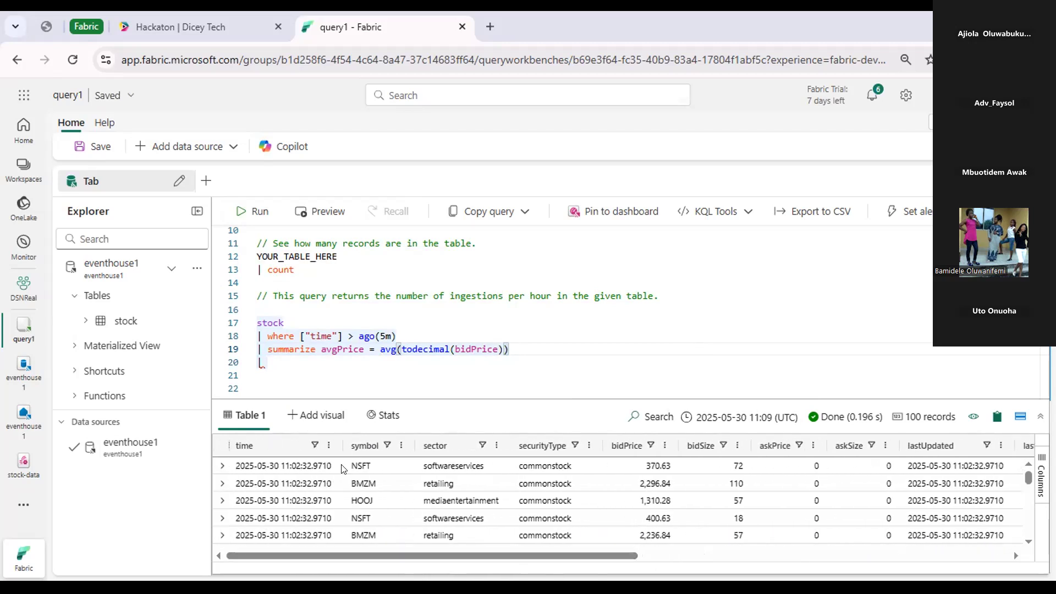
left_click(273, 367)
double_click(273, 353)
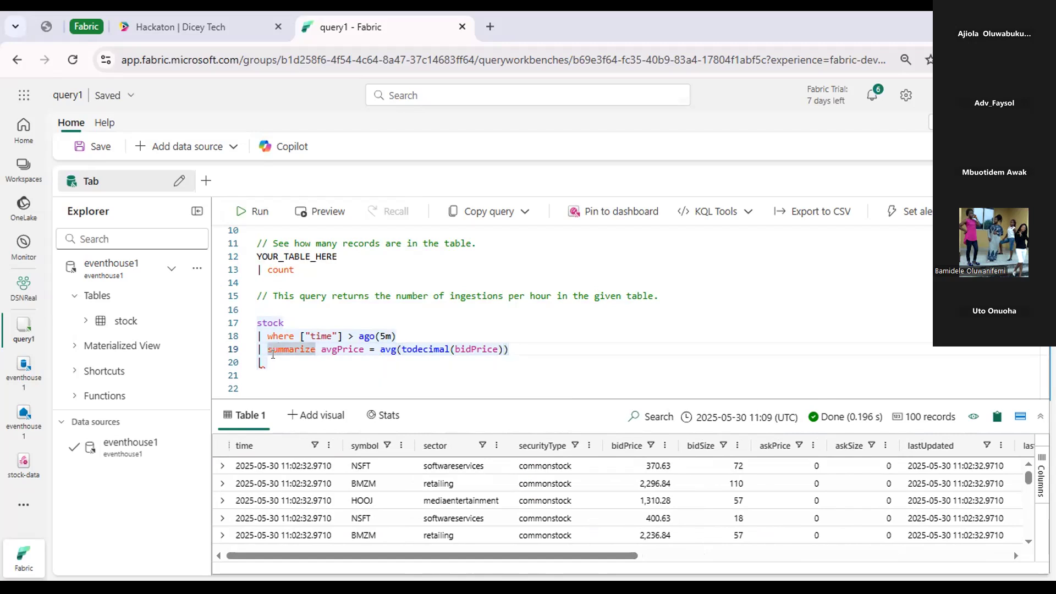
left_click(273, 356)
type("projec")
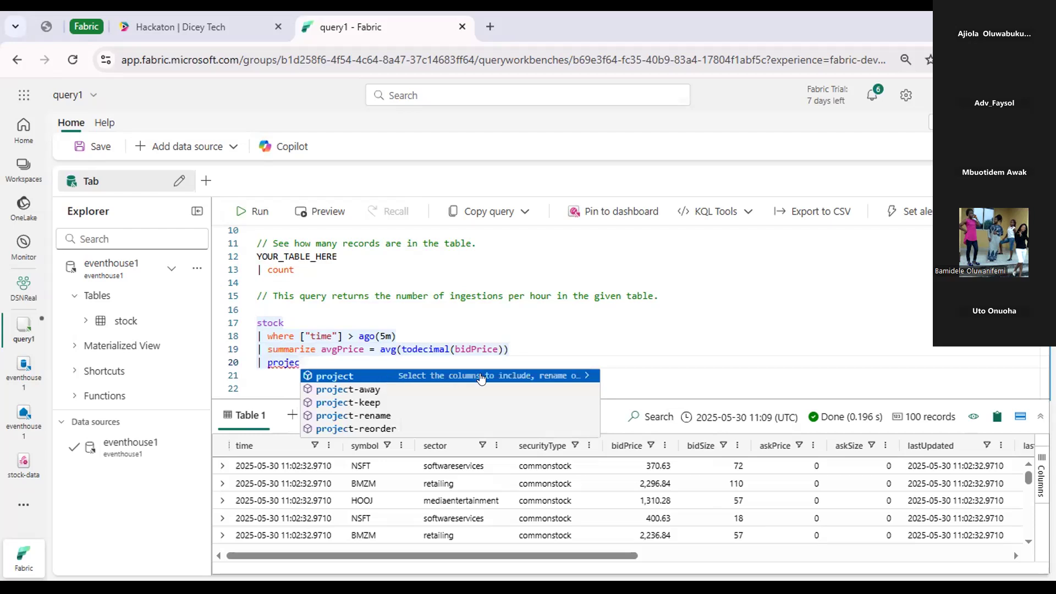
left_click(583, 376)
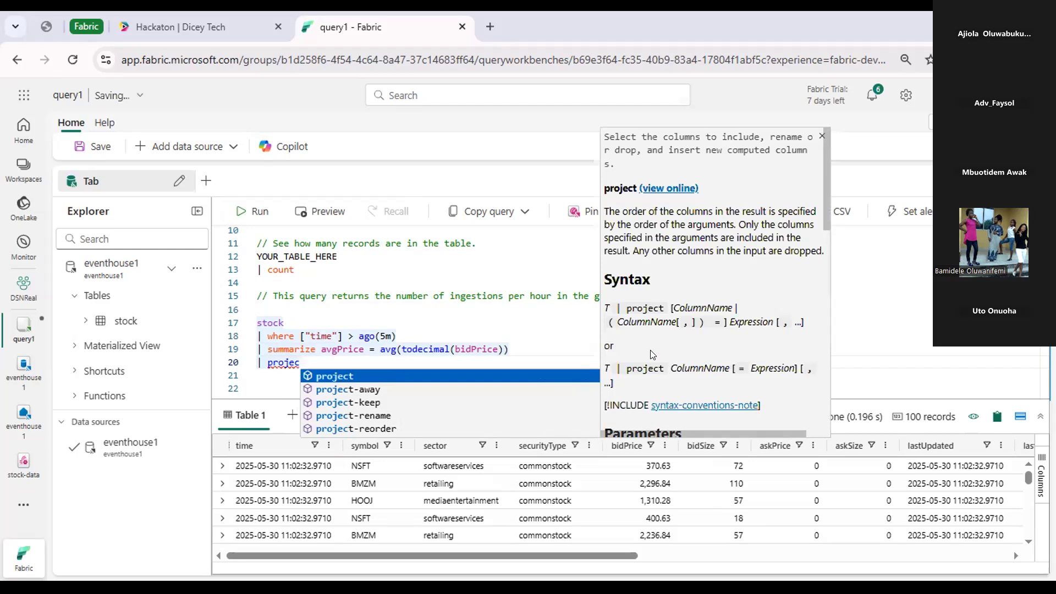
scroll(647, 347, "down", 4)
scroll(641, 363, "up", 4)
key("Tab")
type("su")
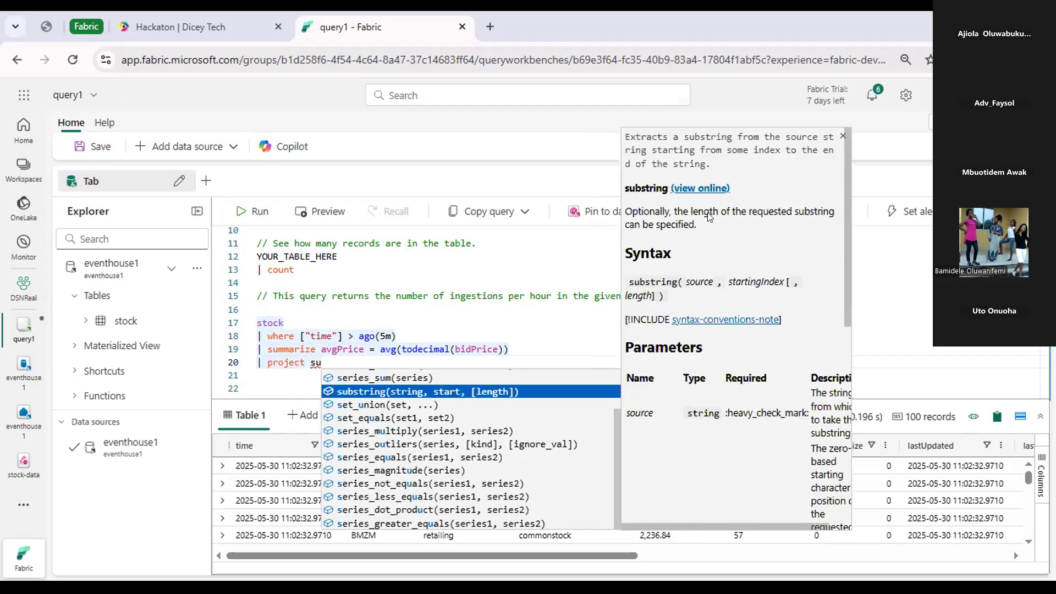
key("BackSpace")
key("BackSpace")
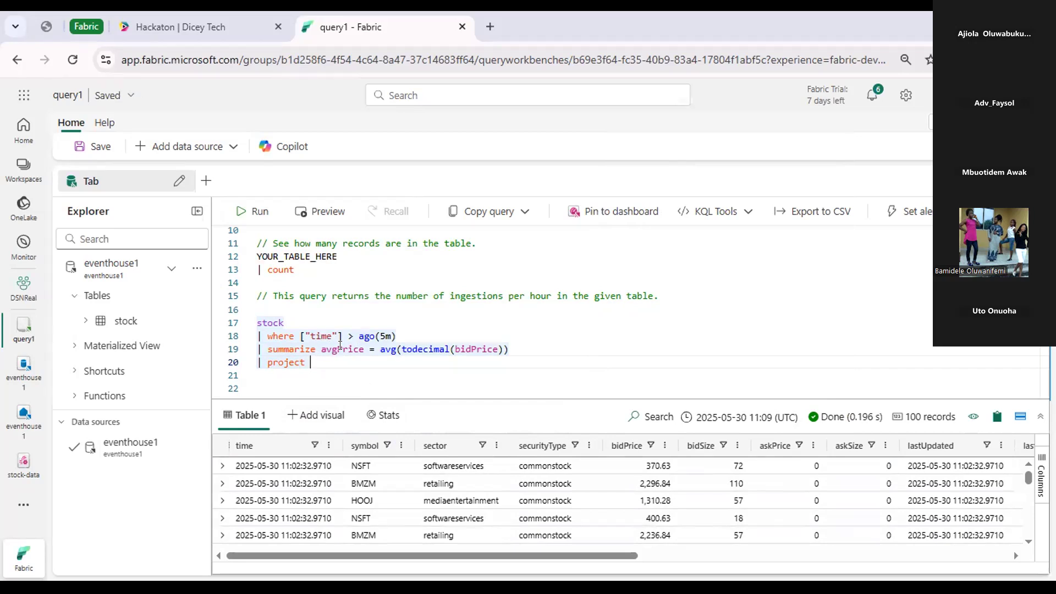
left_click(544, 345)
type("AS ")
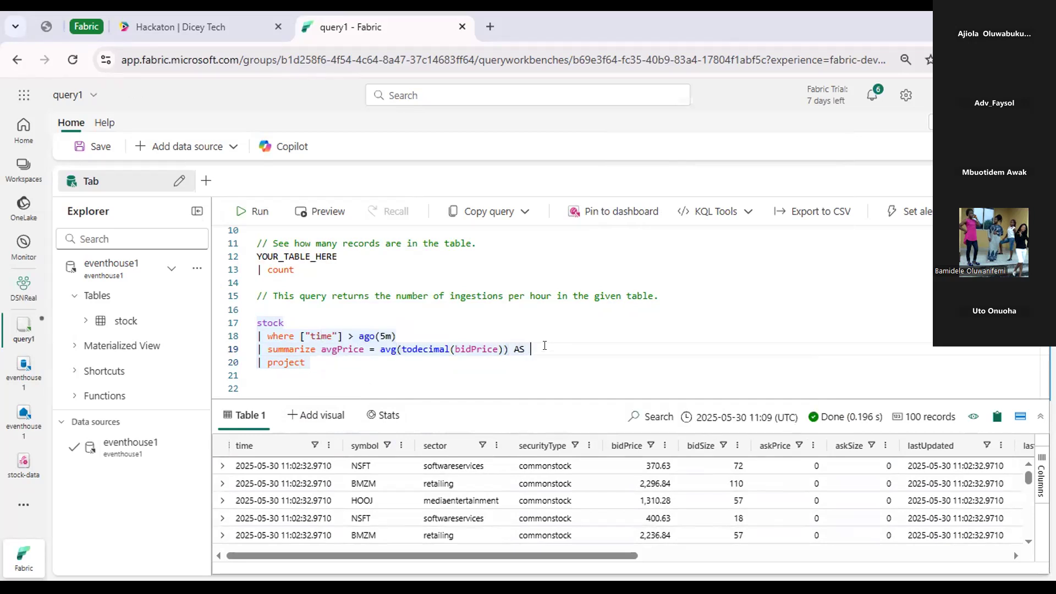
type("avg")
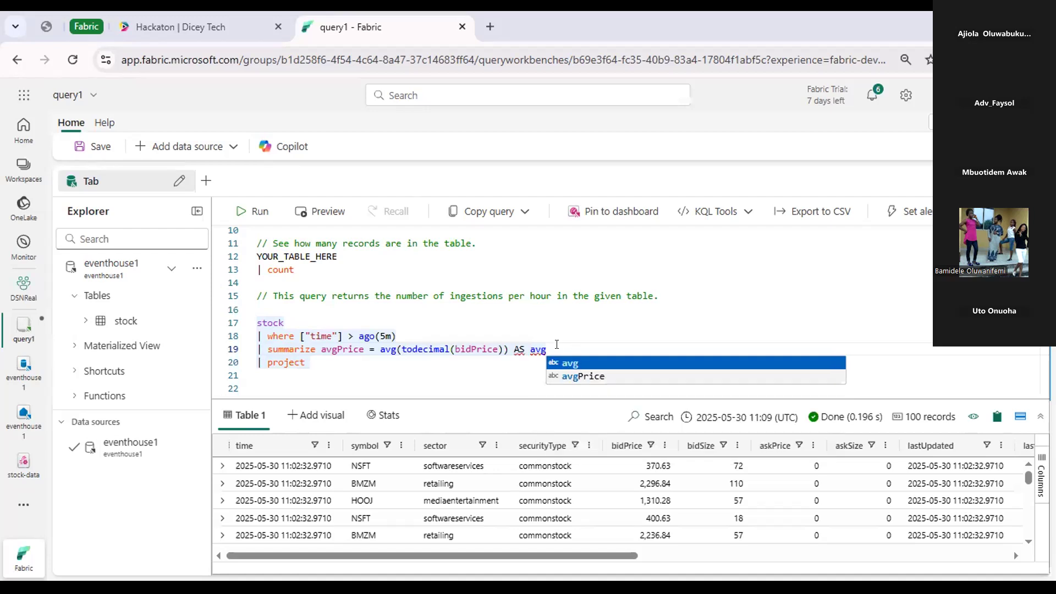
key("BackSpace")
key("BackSpace")
key("BackSpace")
key("BackSpace")
key("BackSpace")
key("BackSpace")
key("BackSpace")
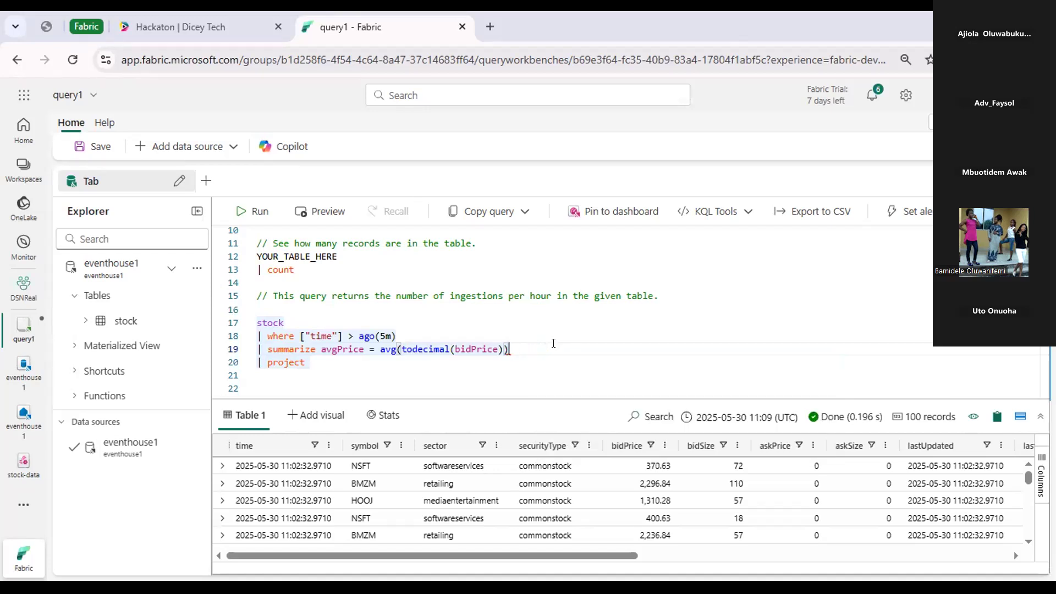
Complete the project line with the columns symbol, avgPrice and run only the stock average price query.
left_click(327, 364)
type("symbol, avg")
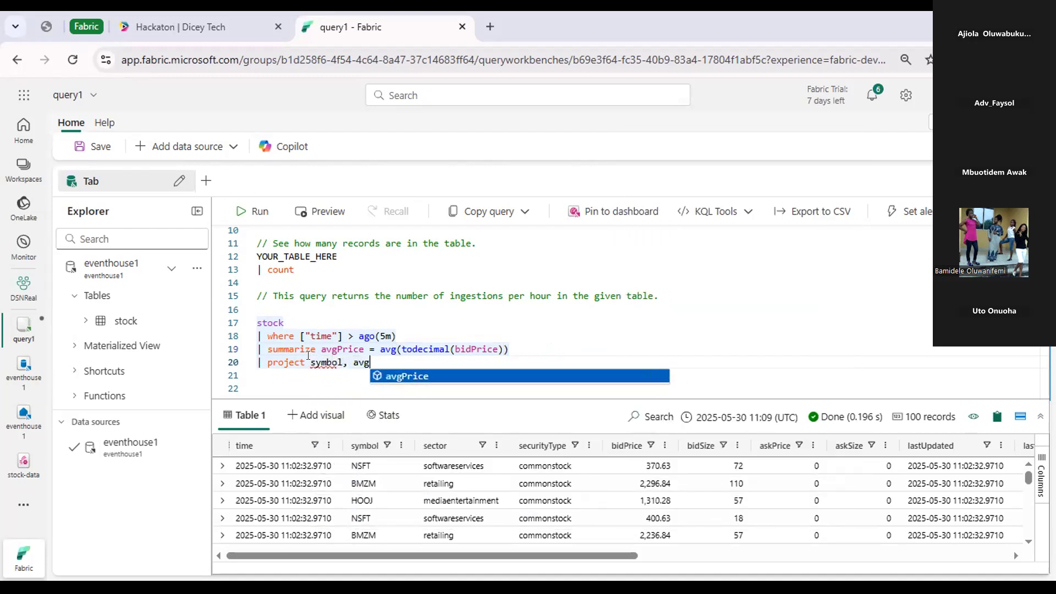
left_click(415, 377)
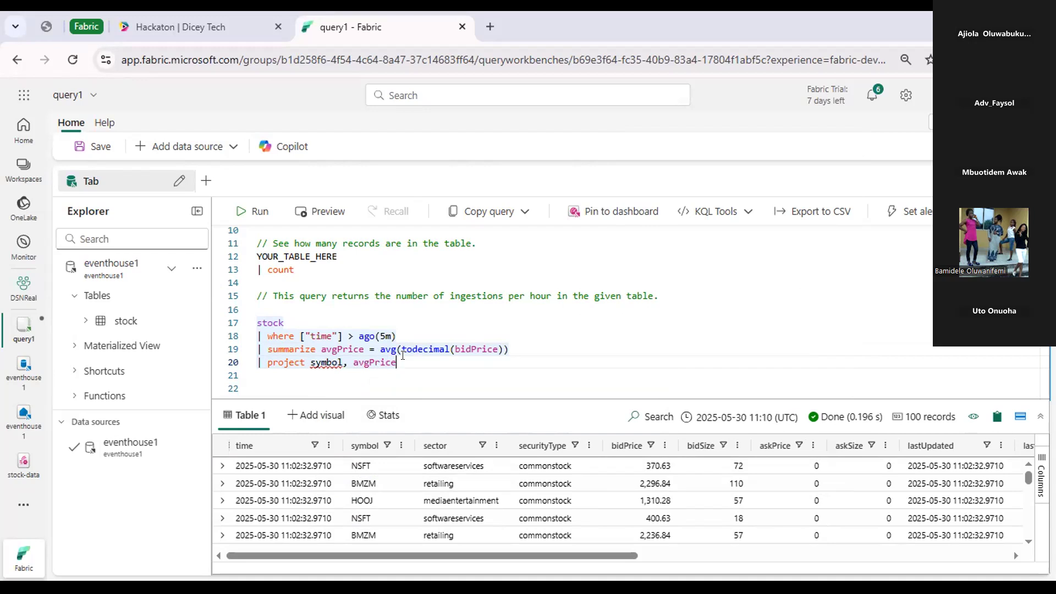
left_click_drag(407, 365, 257, 322)
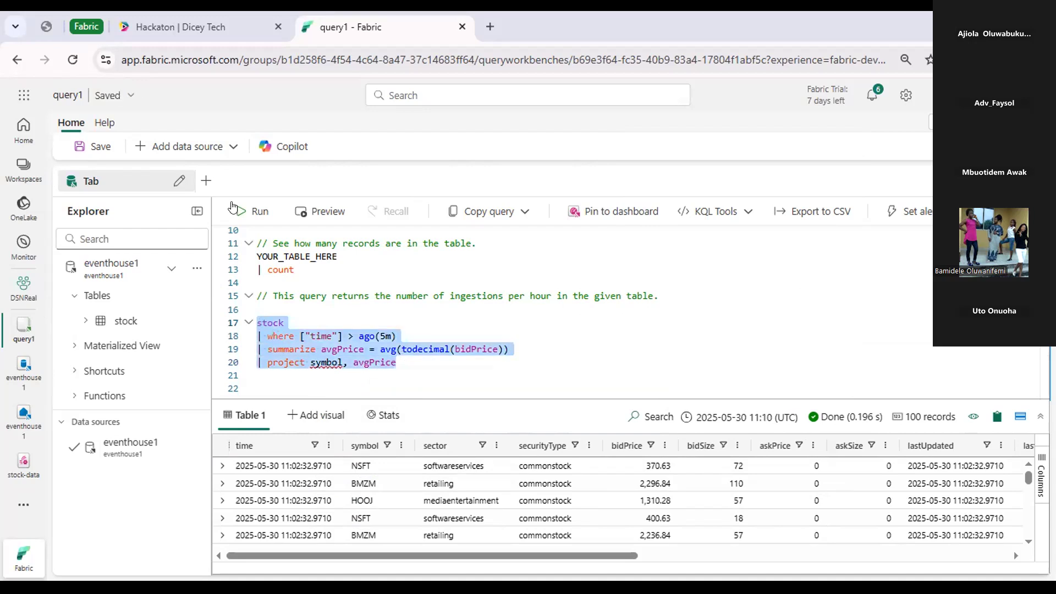
left_click(237, 209)
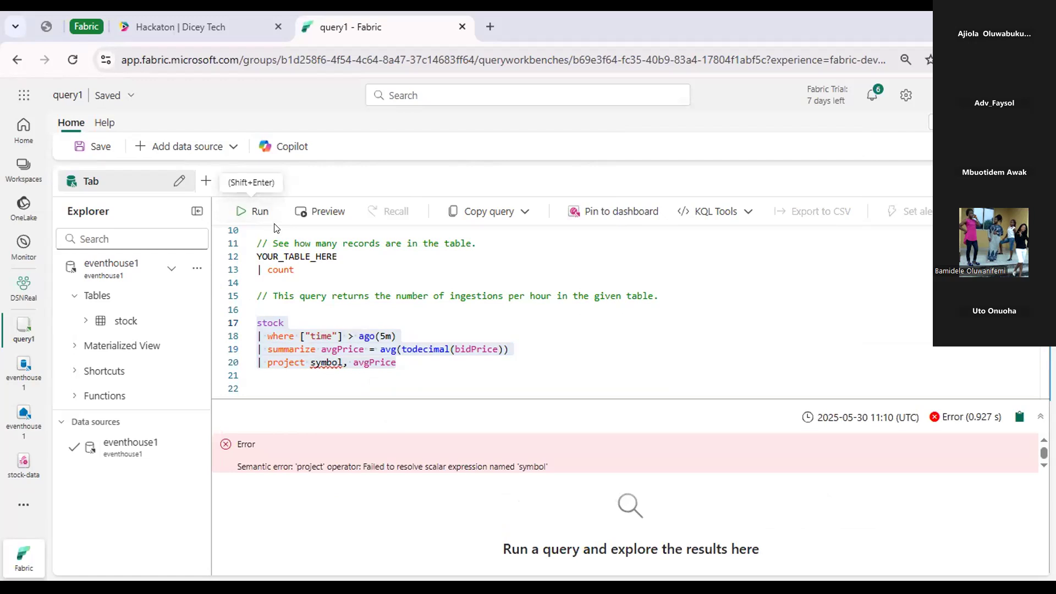
Append by symbol to the summarize line and run only the stock average price query again.
left_click(390, 336)
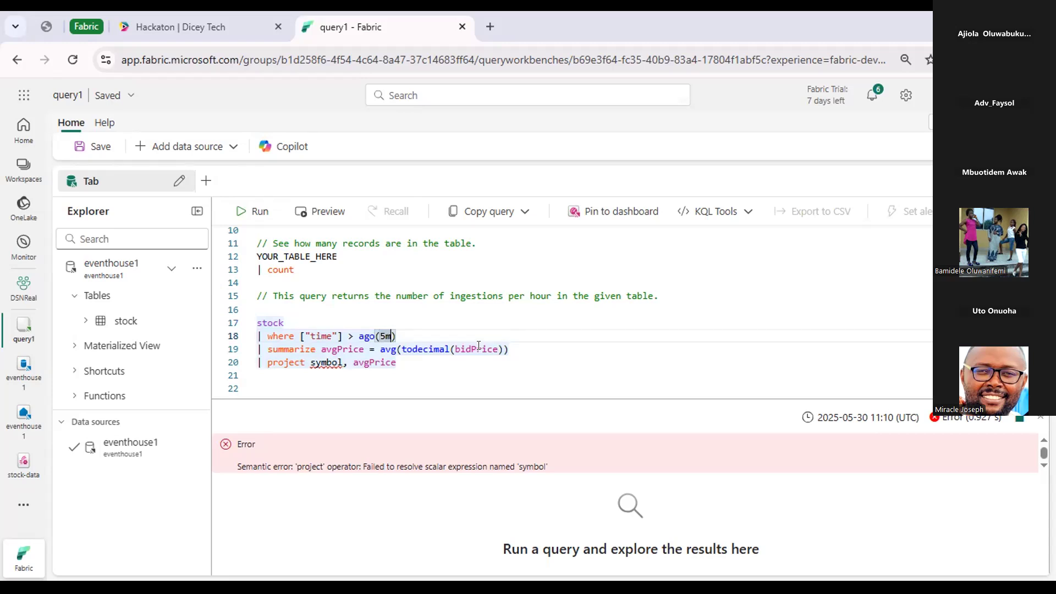
left_click(533, 350)
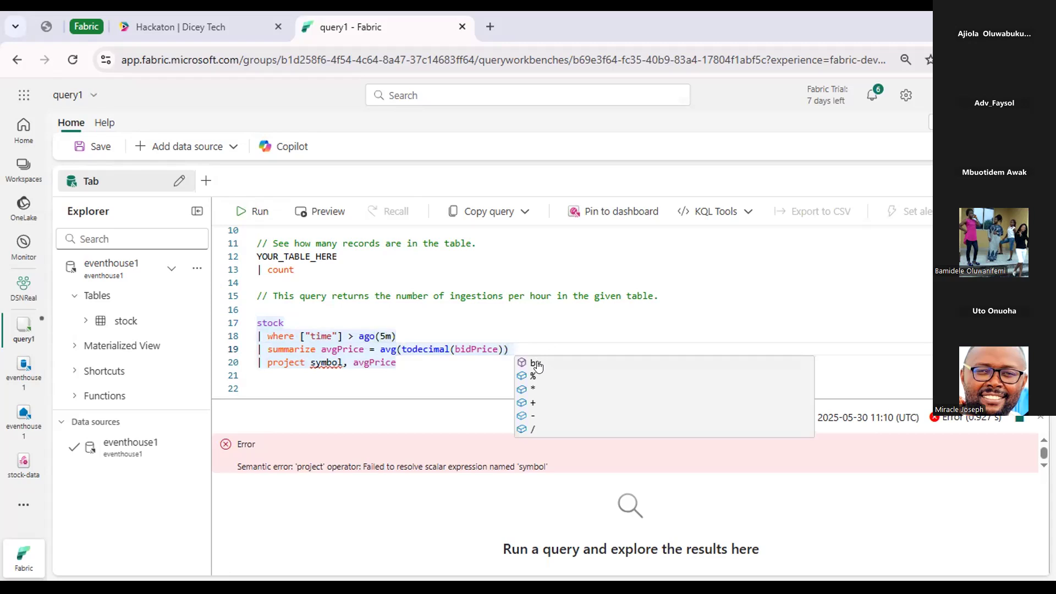
left_click(538, 358)
key("Escape")
type("s")
type("y sy")
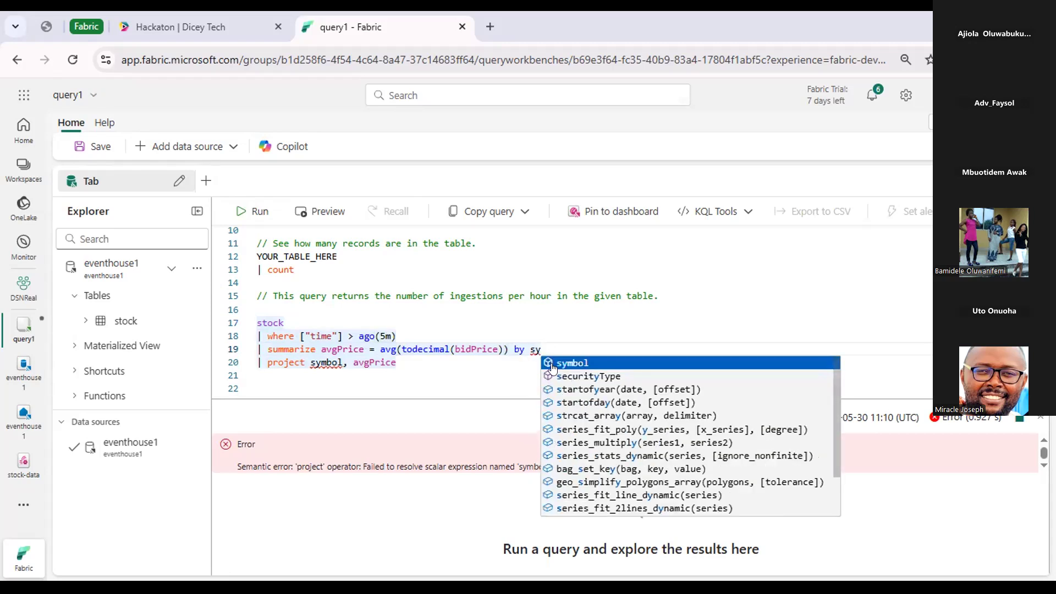
key("Tab")
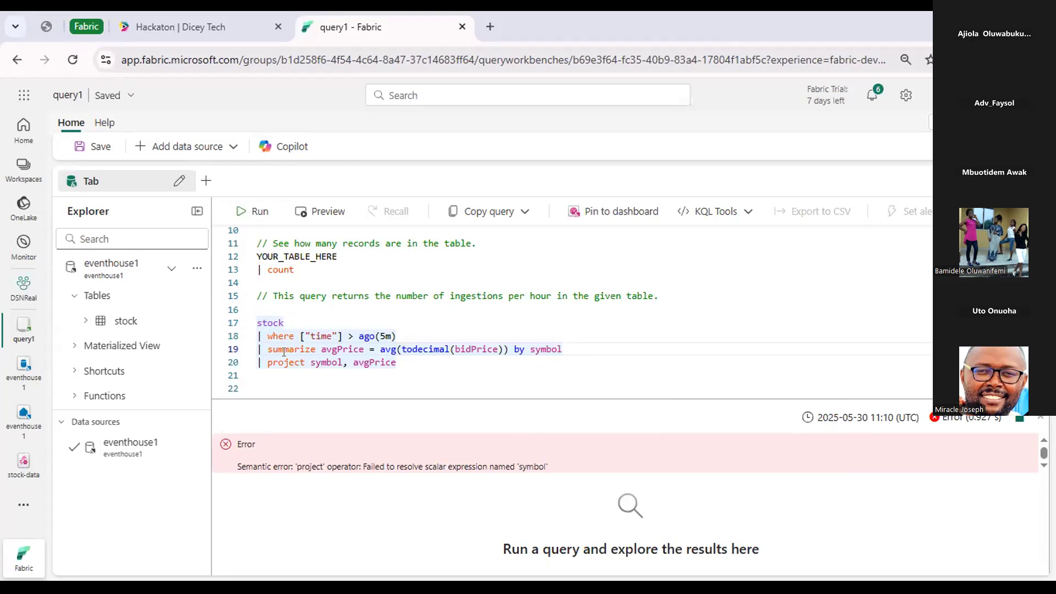
left_click_drag(407, 363, 250, 330)
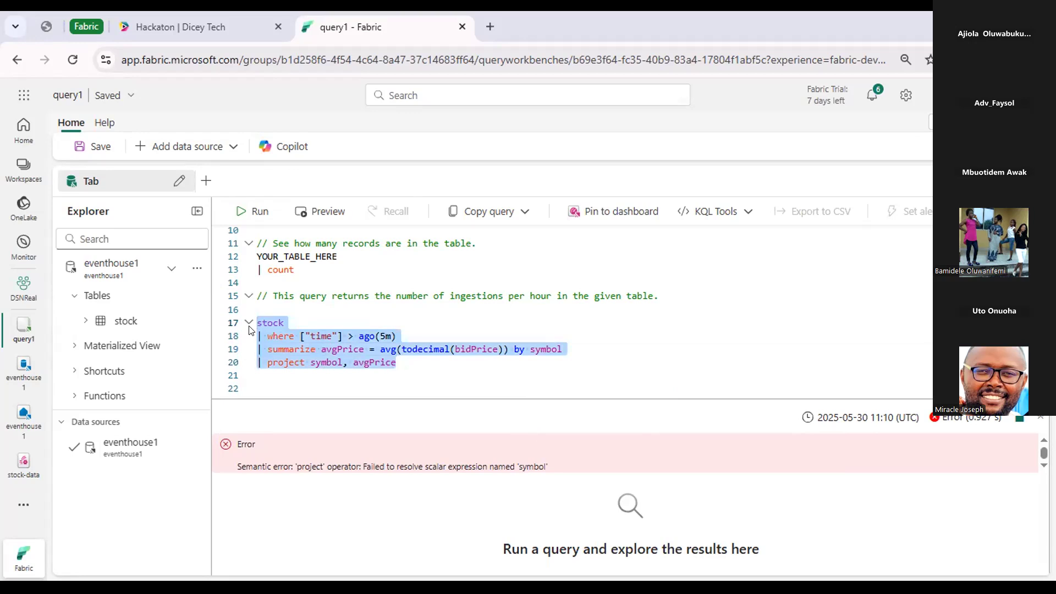
left_click(241, 217)
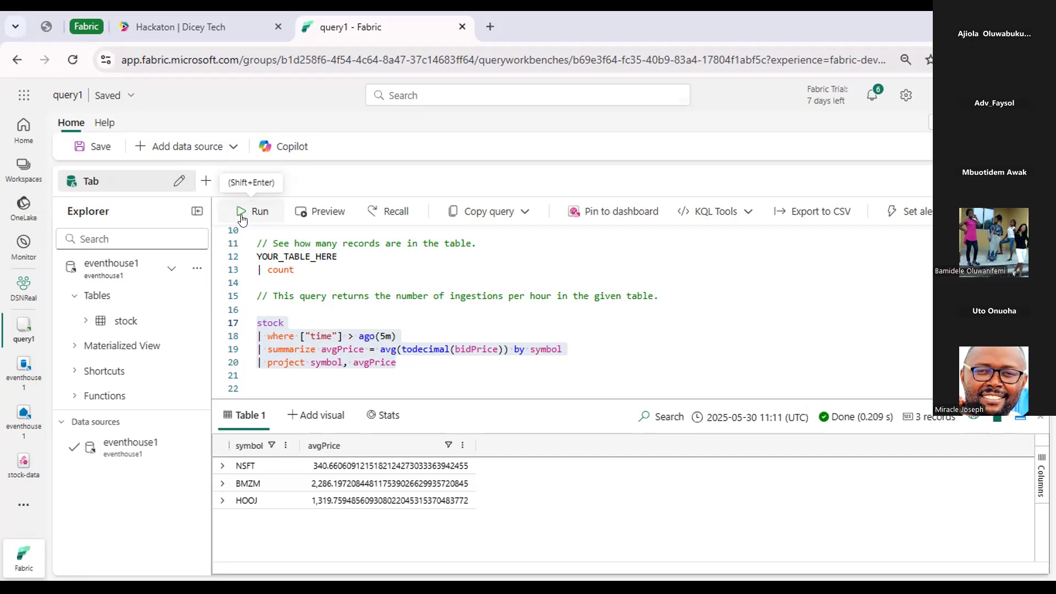
left_click(417, 366)
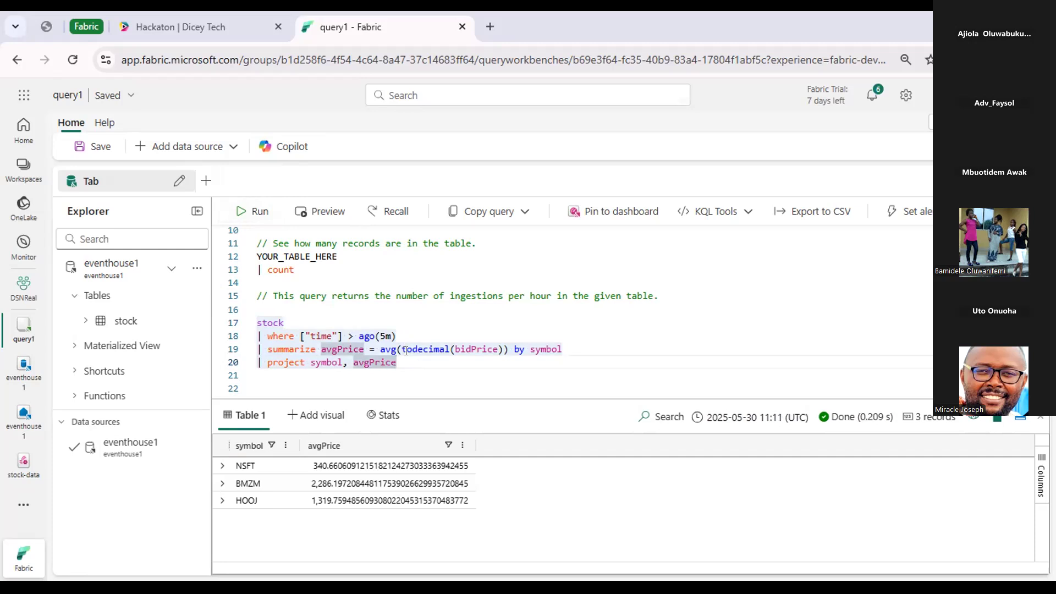
left_click(404, 349)
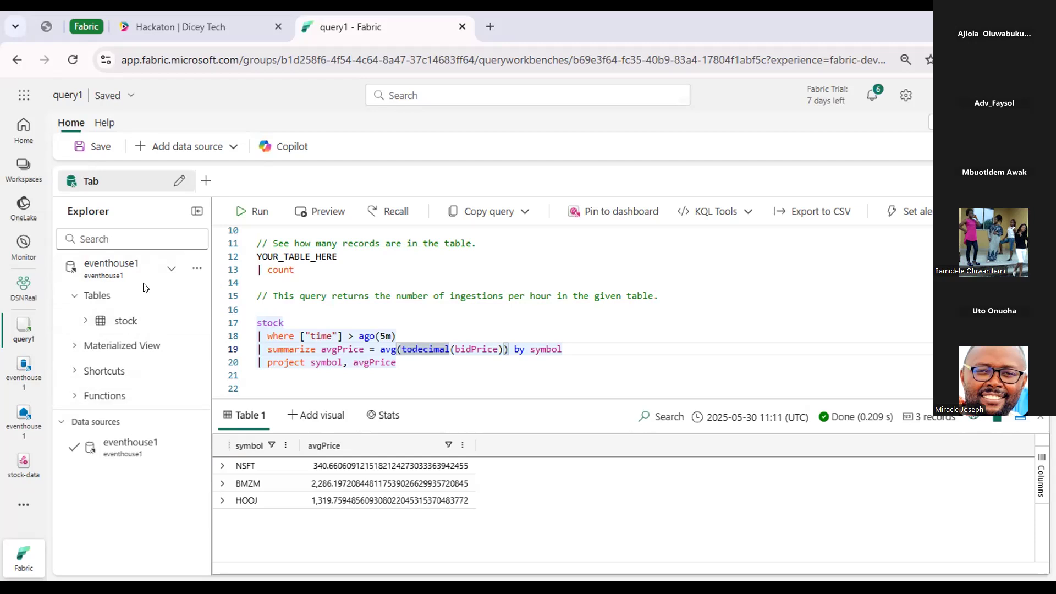
left_click(304, 317)
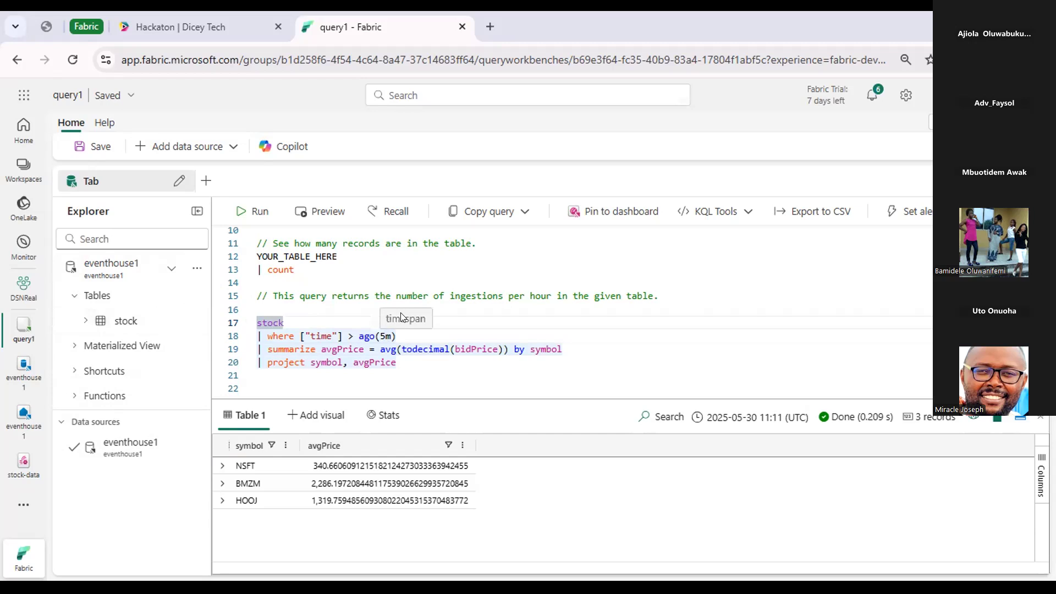
left_click(386, 336)
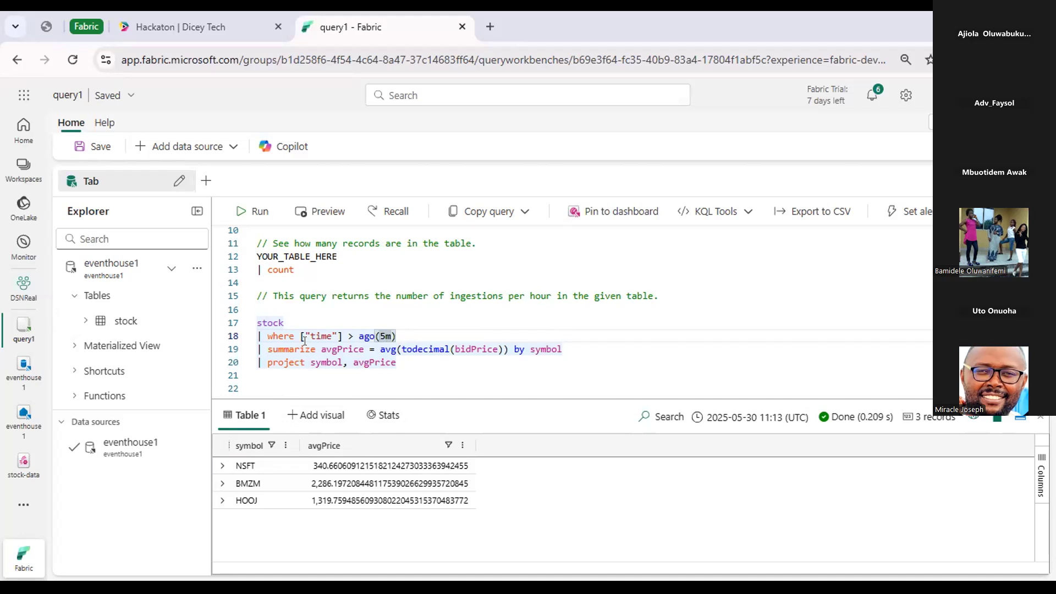
left_click(331, 343)
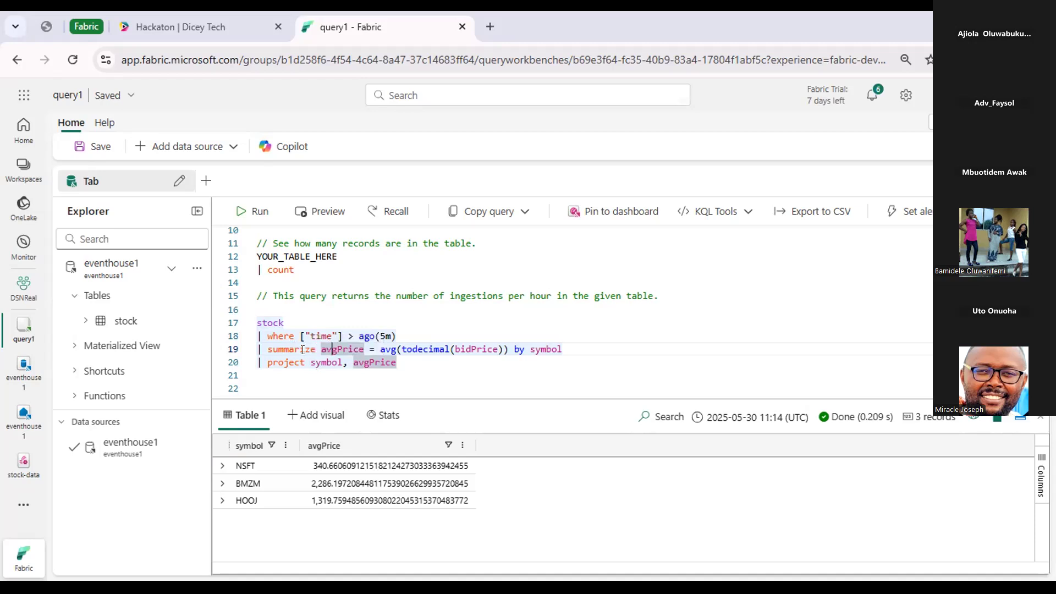
left_click(454, 358)
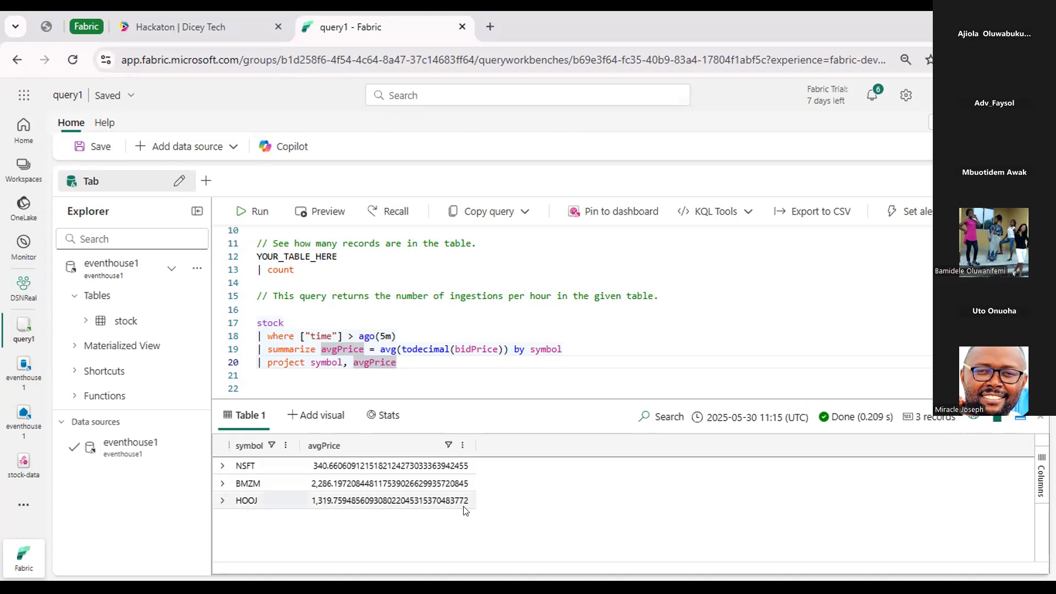
Select the whole stock average price query and start pinning it to a dashboard, choosing a new dashboard as the target.
left_click_drag(397, 363, 255, 320)
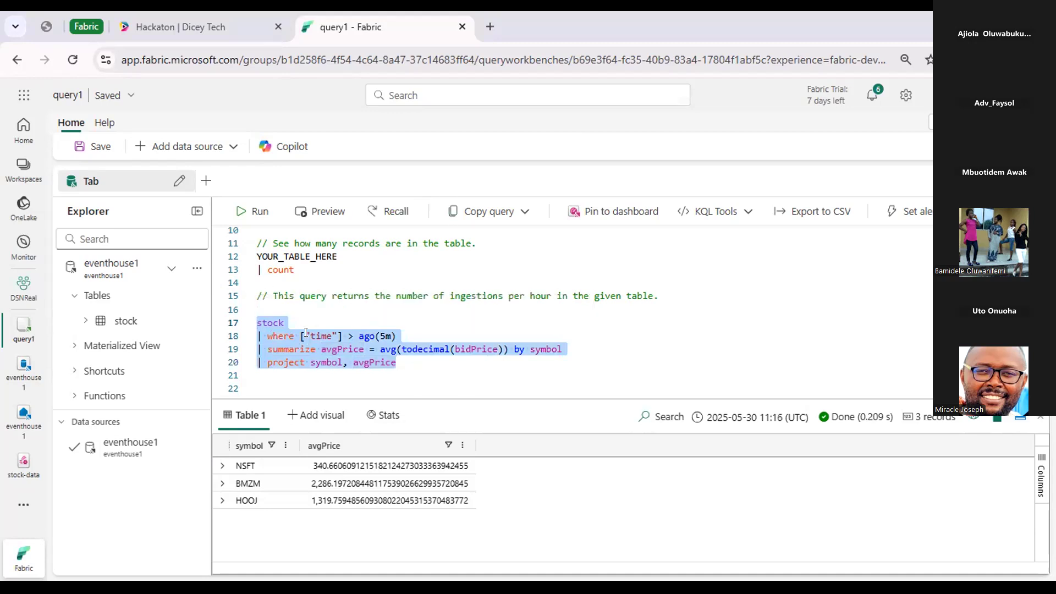
scroll(352, 290, "up", 2)
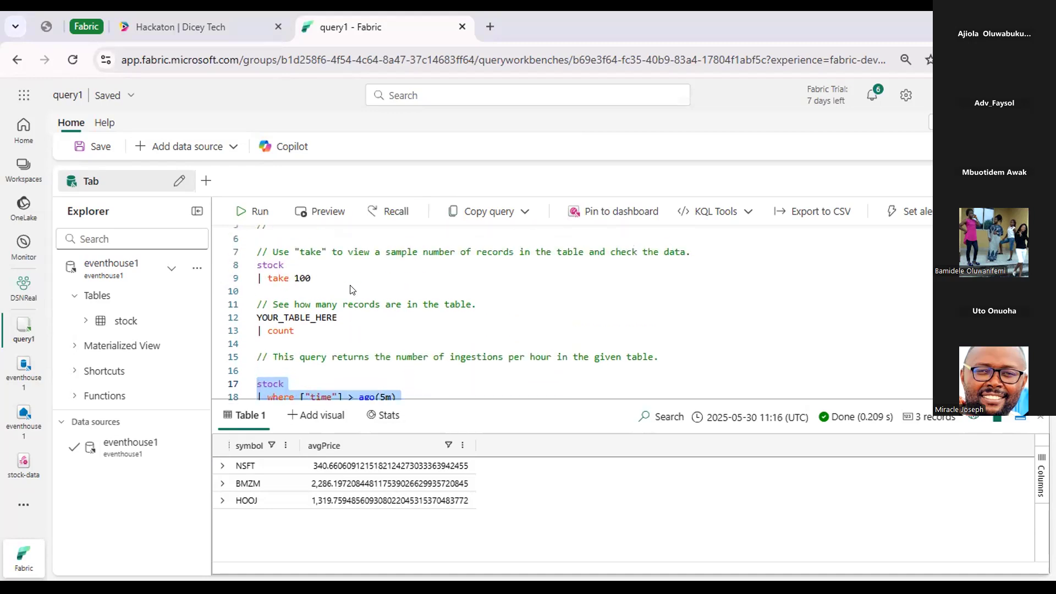
scroll(352, 290, "up", 1)
scroll(353, 290, "down", 2)
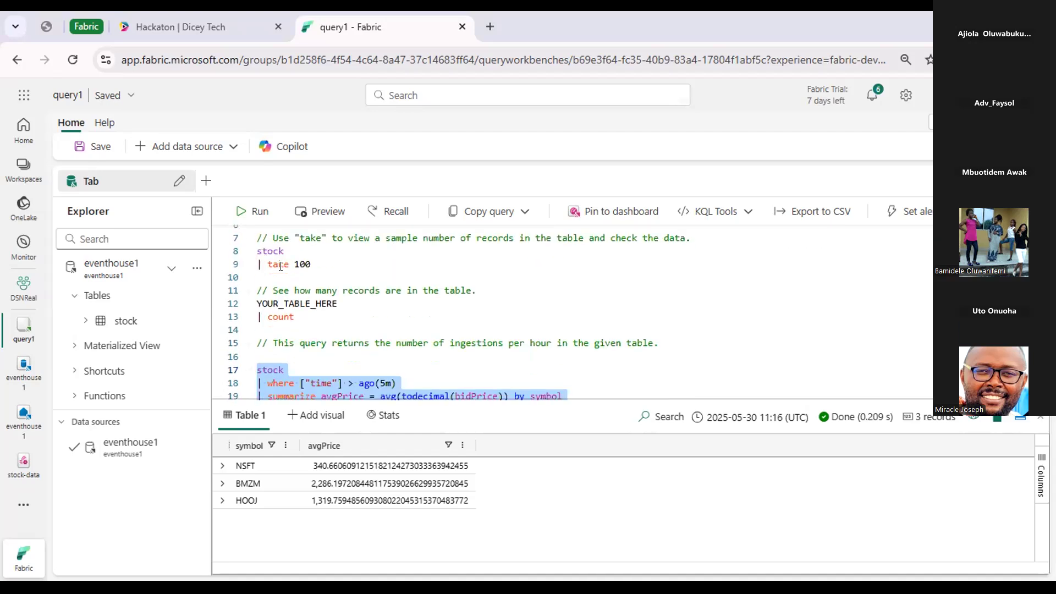
scroll(280, 267, "down", 3)
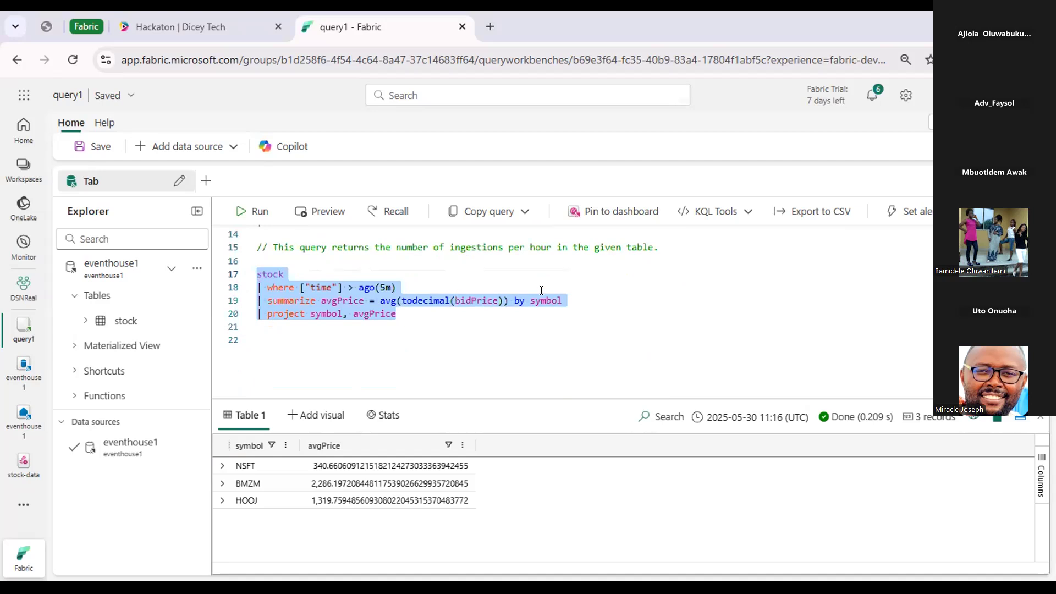
left_click(604, 212)
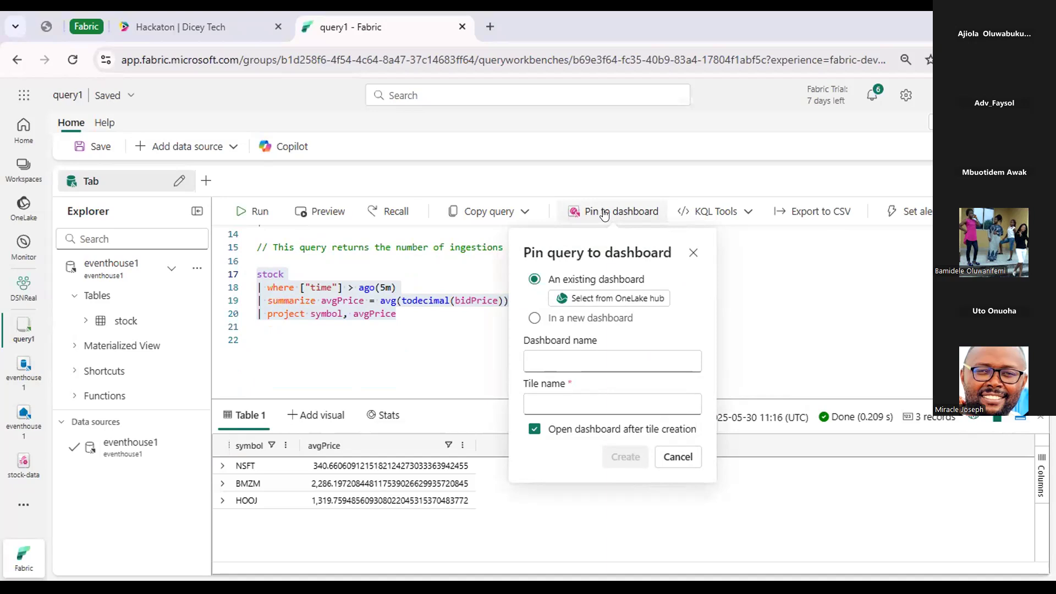
left_click(534, 319)
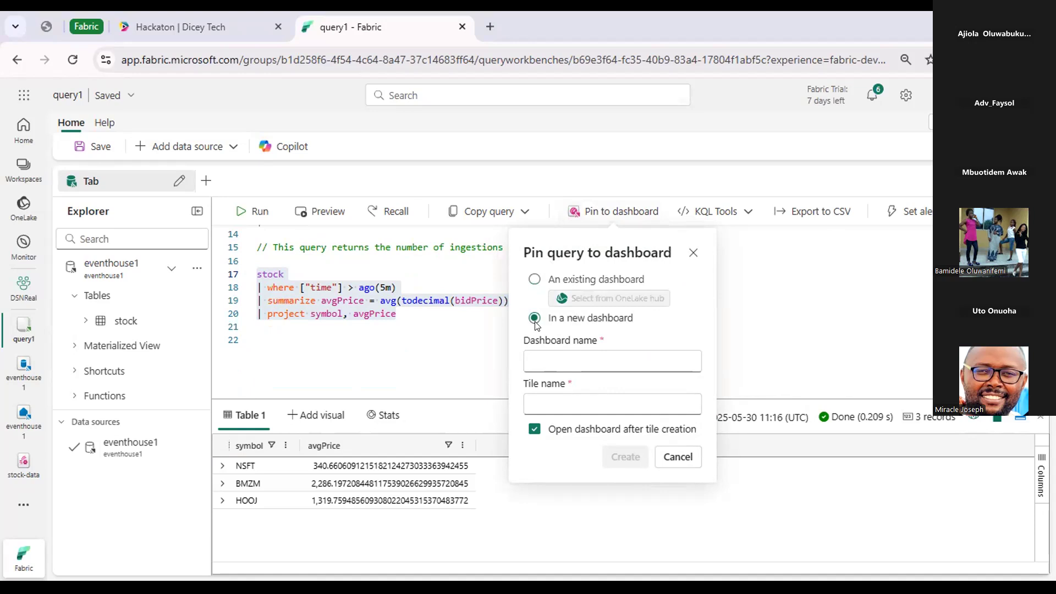
Name the dashboard stock dashboard and the tile Average prices, and create it with the dashboard opening after tile creation.
left_click(561, 353)
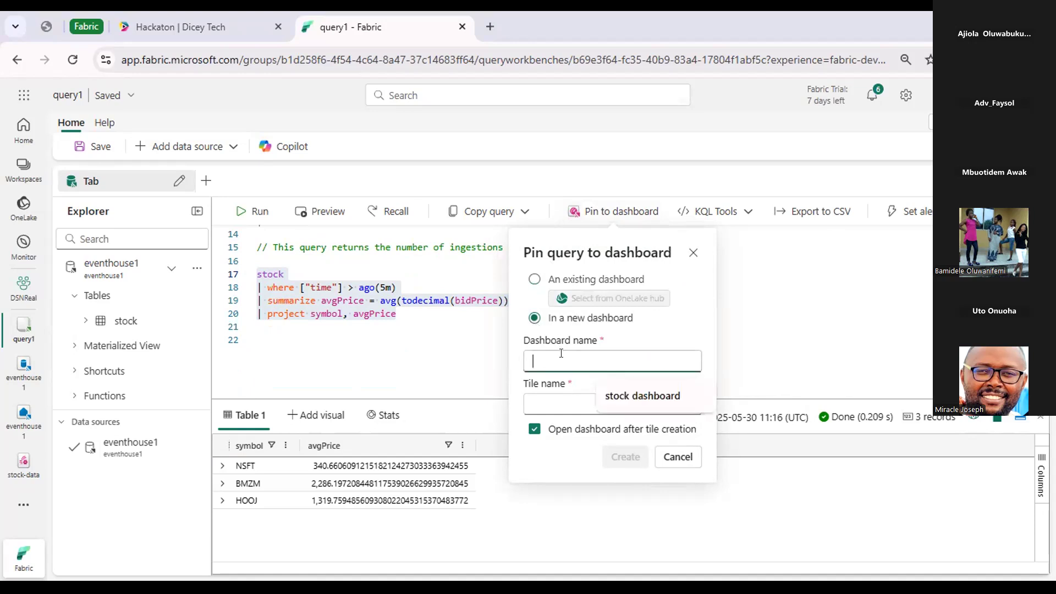
left_click(649, 395)
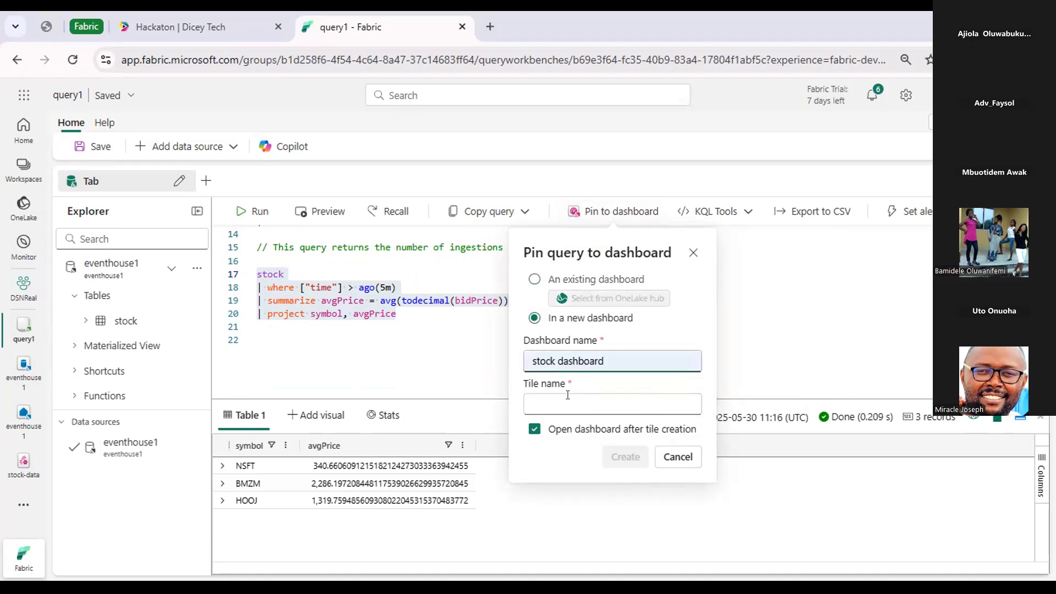
left_click(594, 396)
left_click(633, 440)
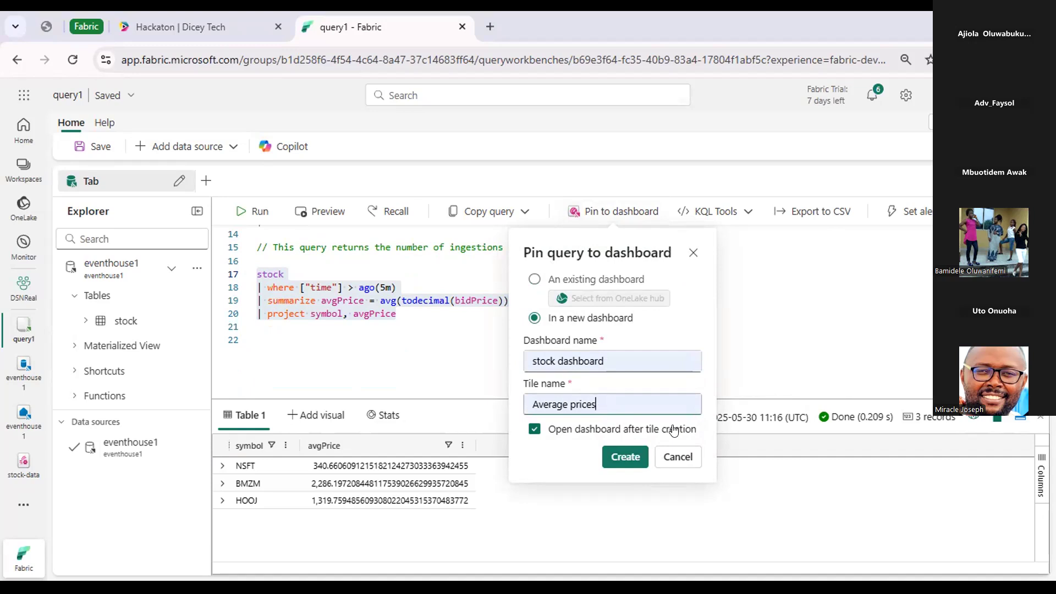
left_click(625, 456)
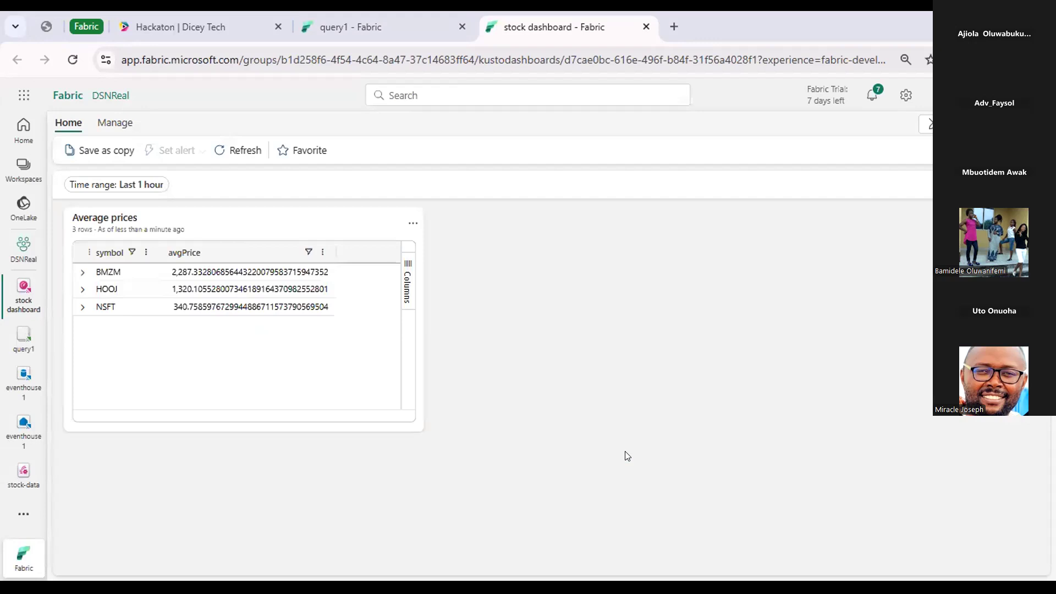
Switch the stock dashboard from viewing to editing mode.
left_click(410, 225)
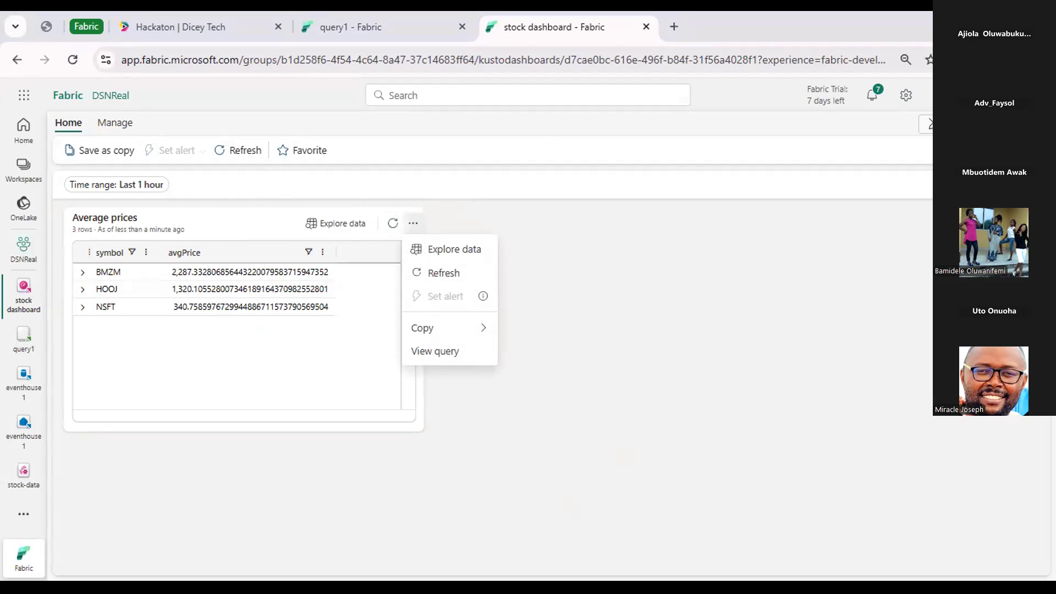
left_click(931, 124)
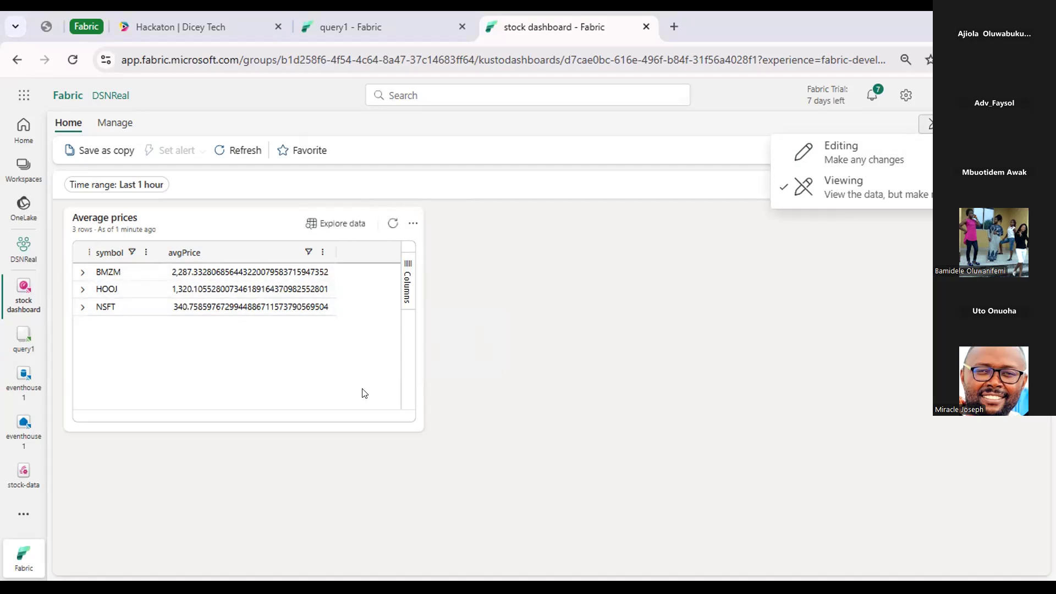
left_click(865, 153)
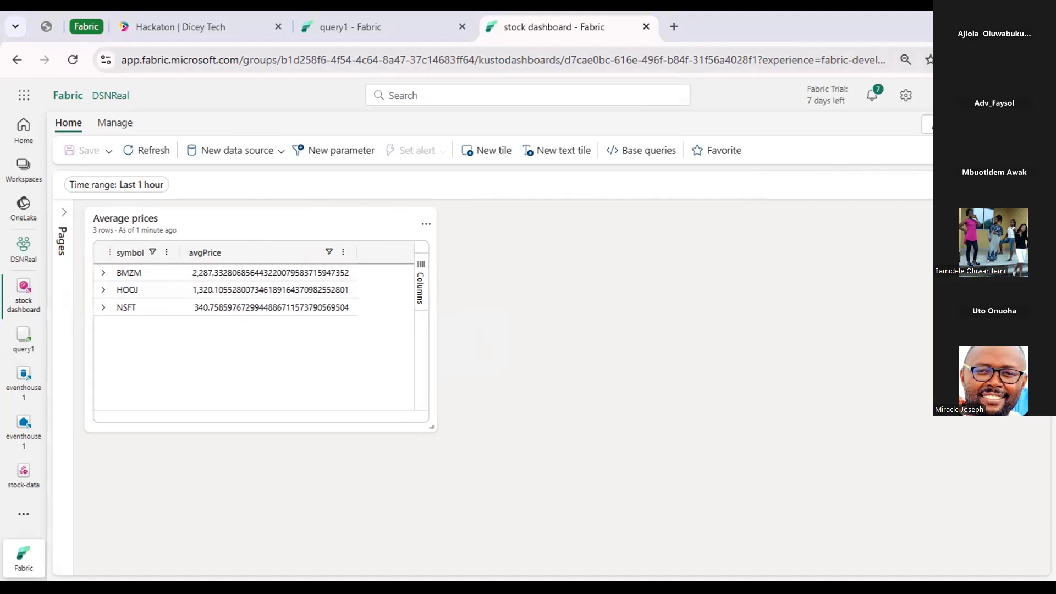
left_click(927, 124)
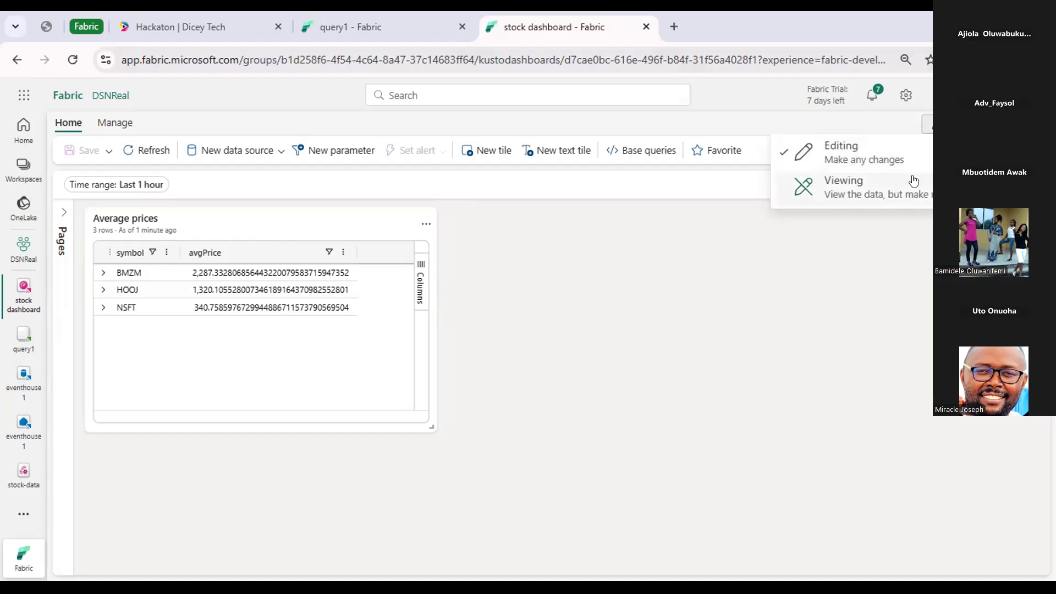
left_click(693, 226)
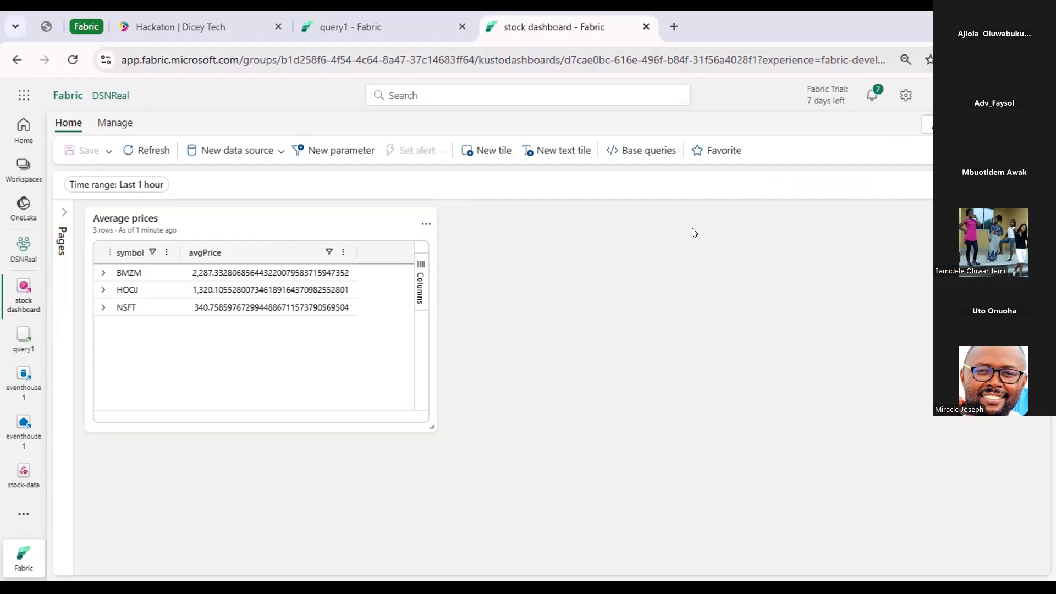
Open the Average prices tile for editing and set its visual type to Bar chart.
mouse_move(393, 208)
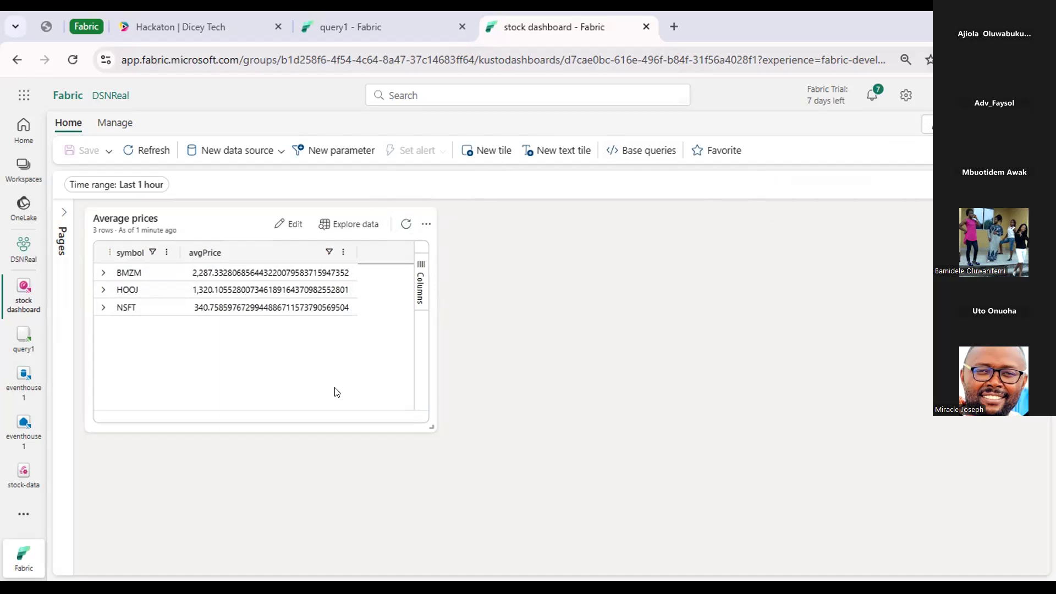
left_click(281, 217)
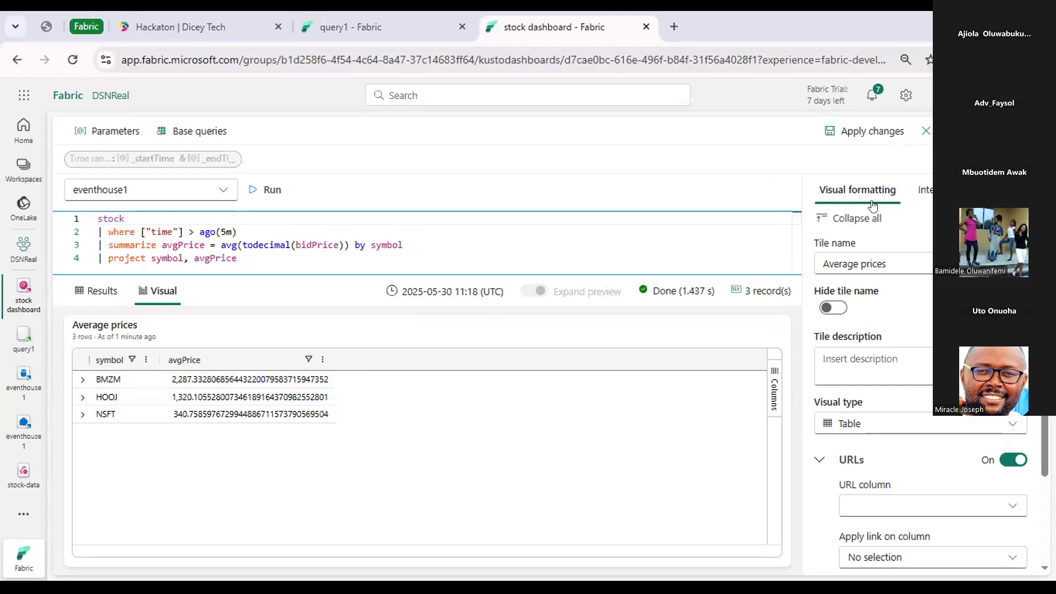
scroll(872, 220, "down", 2)
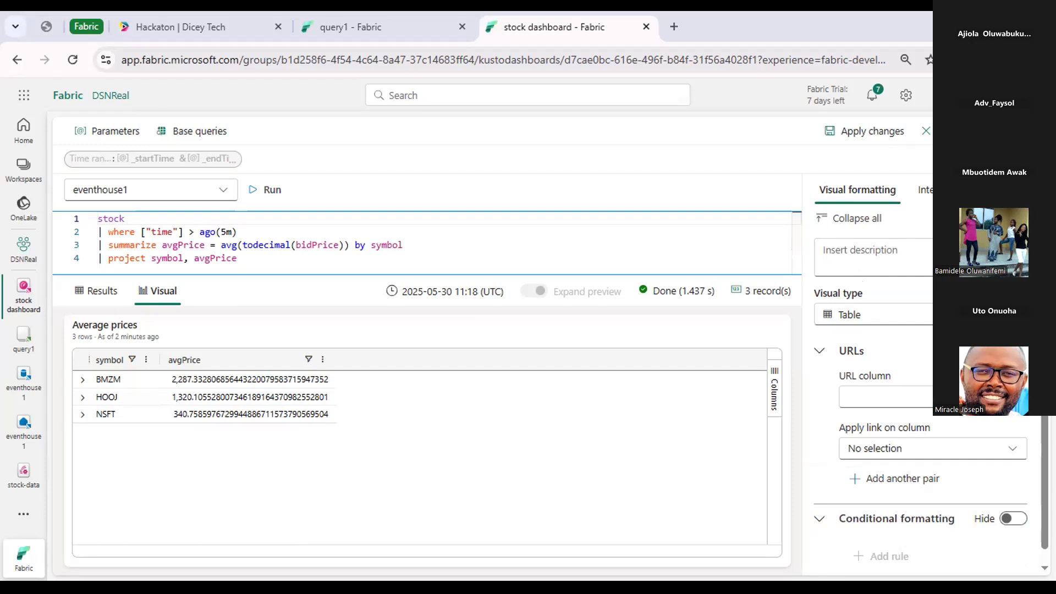
left_click(902, 315)
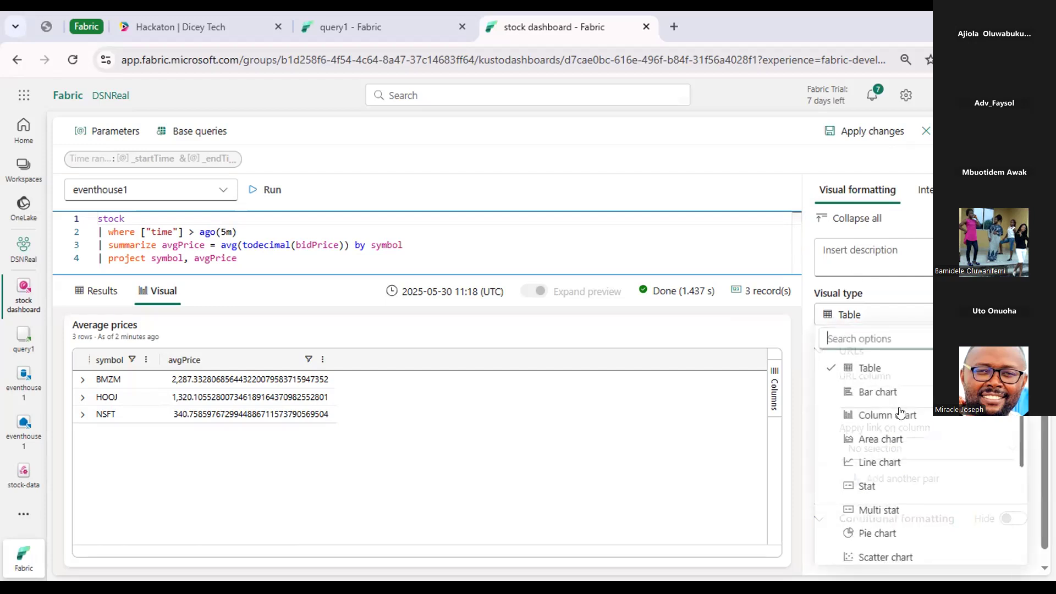
left_click(901, 398)
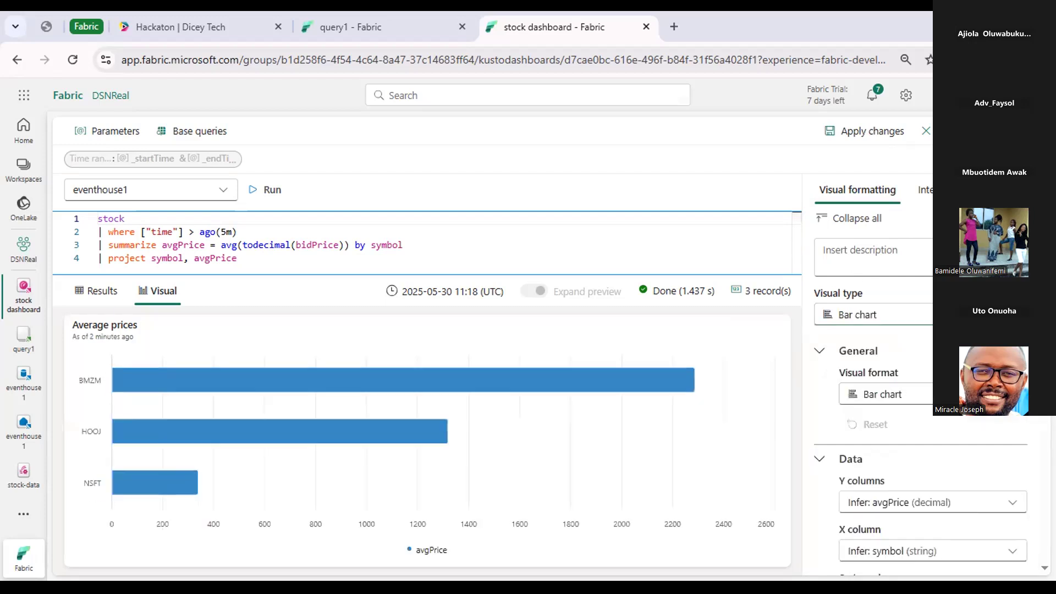
Try the Column chart, Line chart and Stat visual types on the Average prices tile and settle on Column chart.
left_click(942, 315)
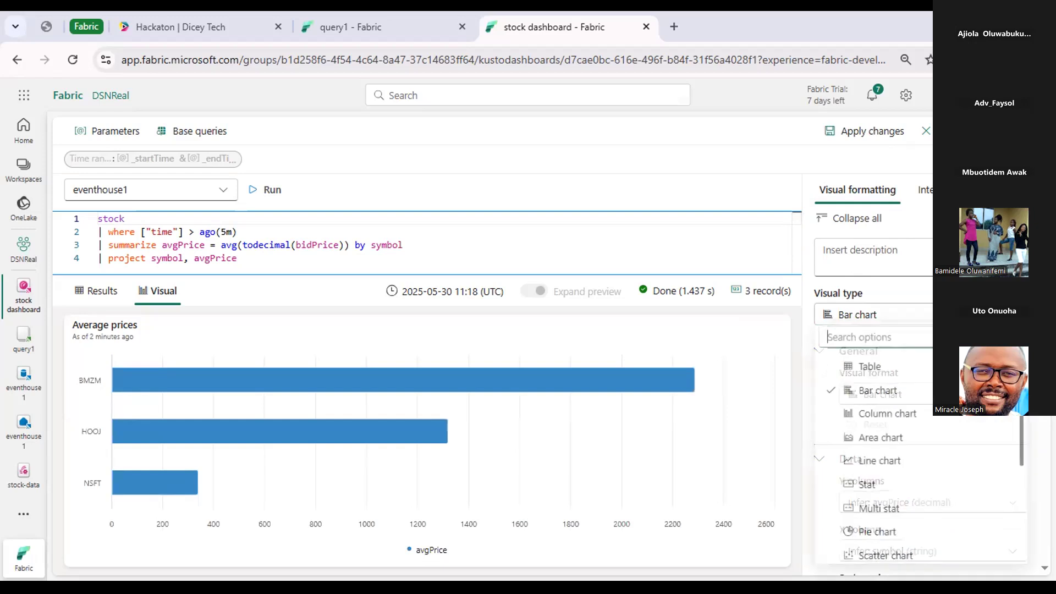
left_click(941, 416)
left_click(942, 315)
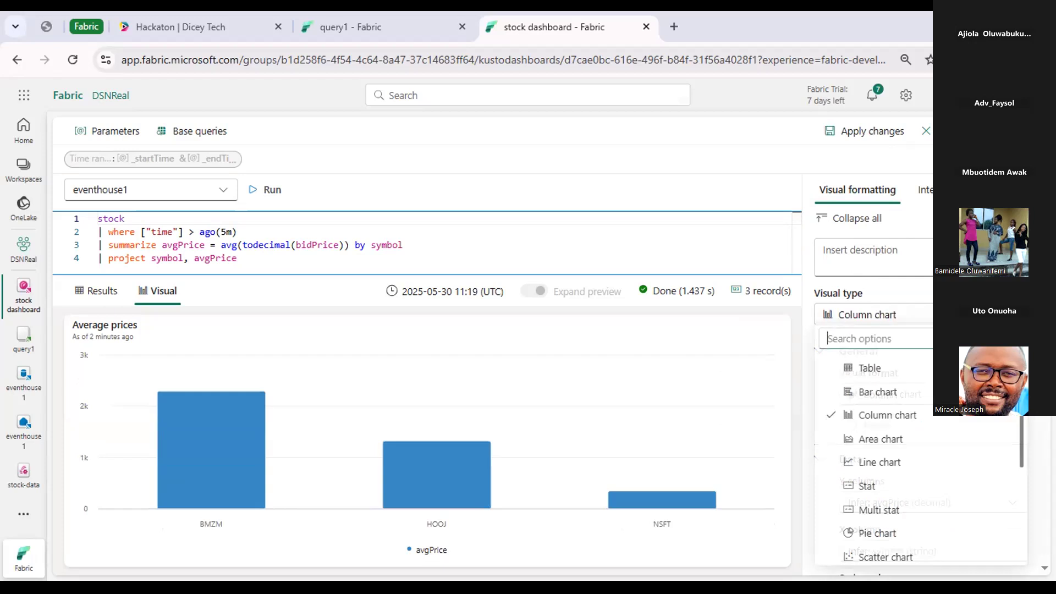
left_click(927, 463)
left_click(941, 315)
left_click(906, 486)
left_click(939, 315)
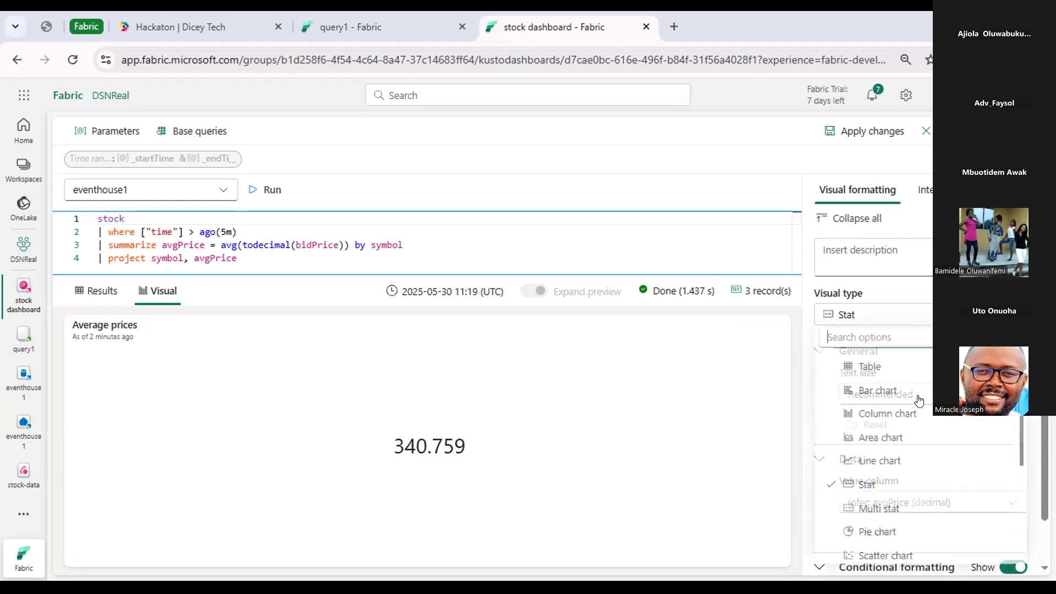
left_click(919, 413)
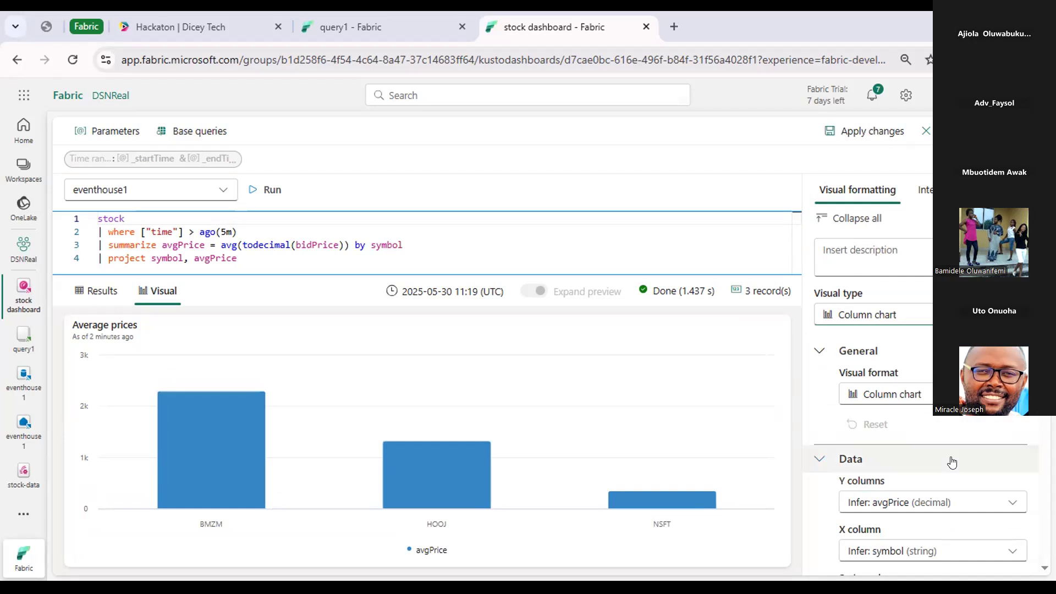
Hide the legend of the Average prices column chart, checking the legend location setting.
scroll(951, 462, "down", 2)
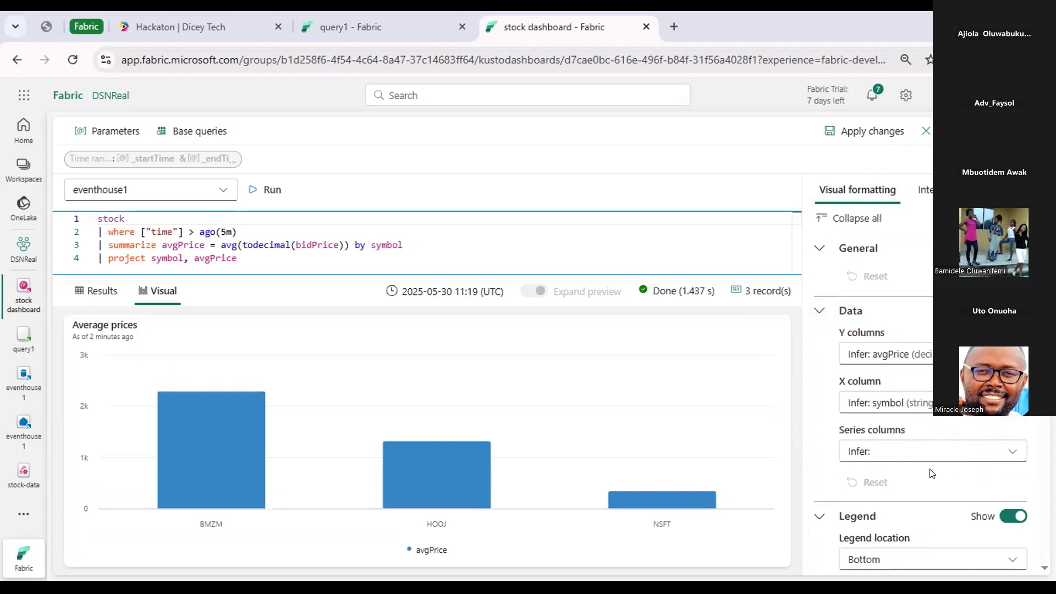
scroll(933, 473, "down", 2)
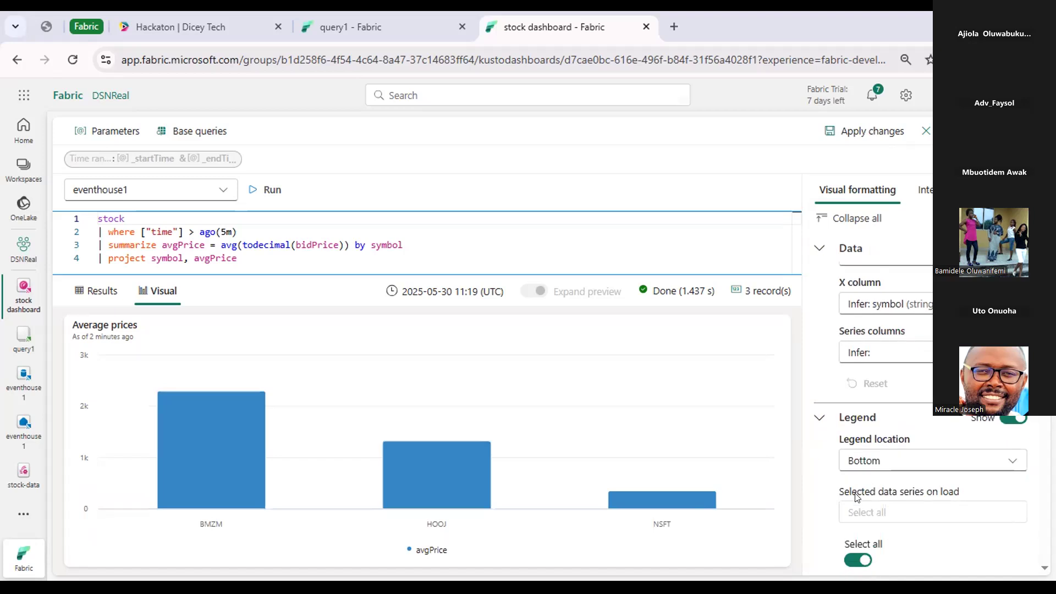
left_click(1015, 462)
left_click(1017, 462)
left_click(1013, 419)
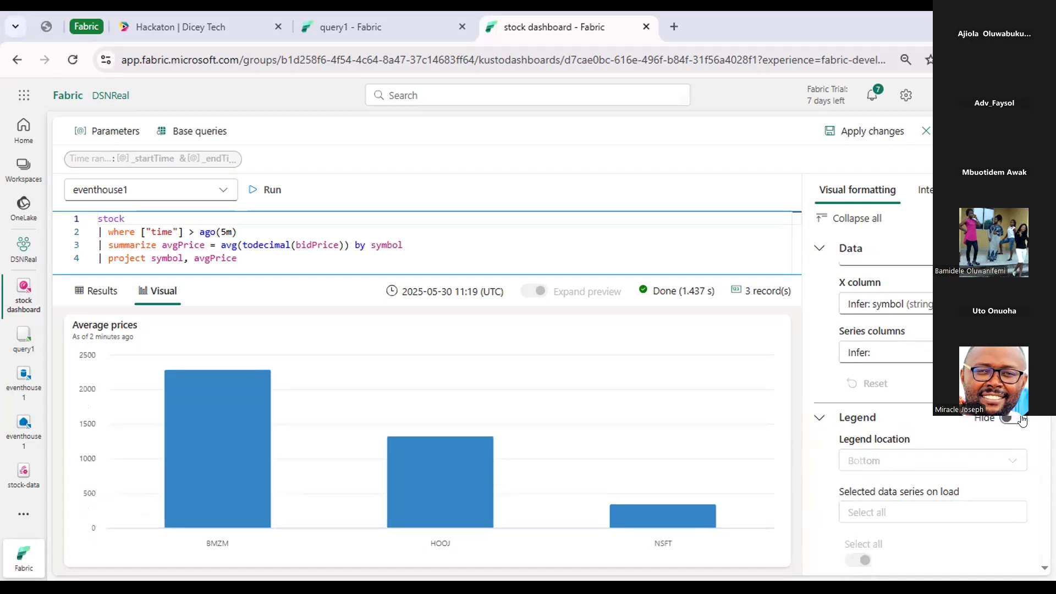
left_click(1021, 419)
left_click(1020, 419)
Look through the remaining axis and display options and apply the changes to the Average prices tile.
scroll(983, 420, "down", 3)
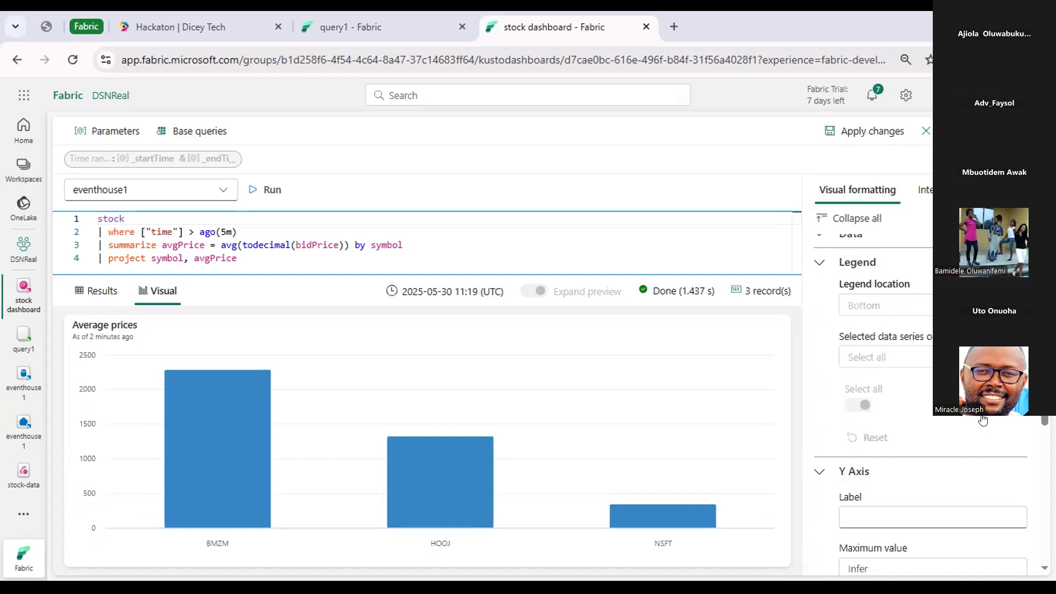
scroll(983, 420, "down", 10)
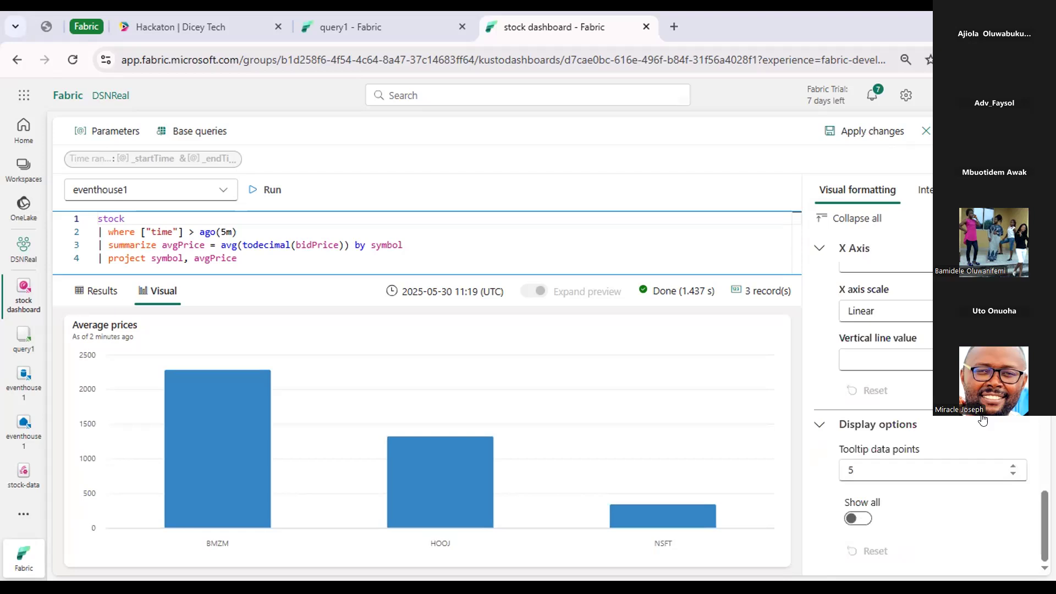
mouse_move(269, 340)
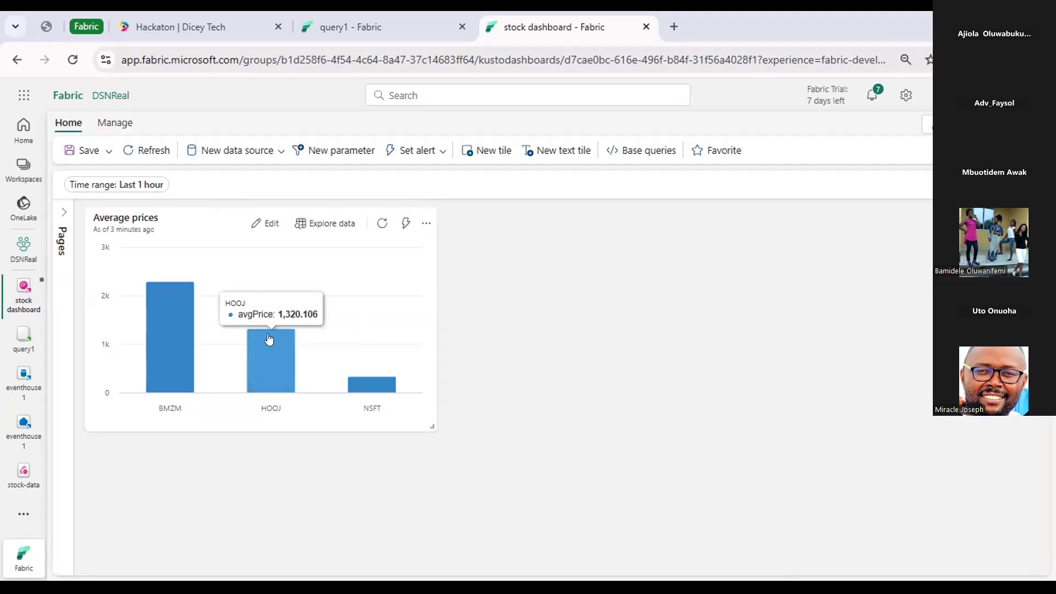
mouse_move(185, 292)
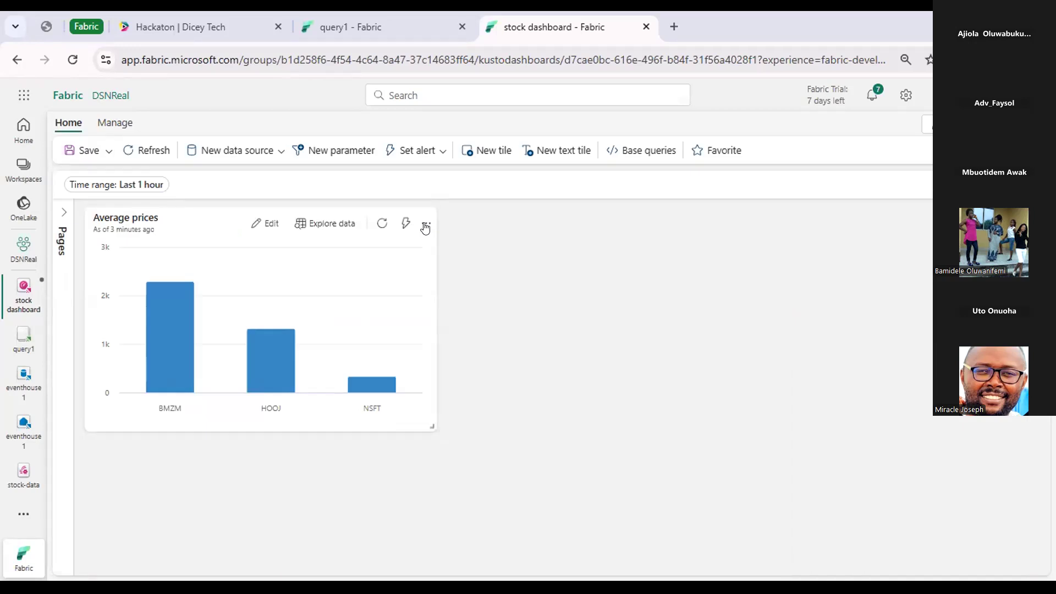
Start a new alert on the Average prices tile and keep its query running every 5 minutes.
left_click(426, 225)
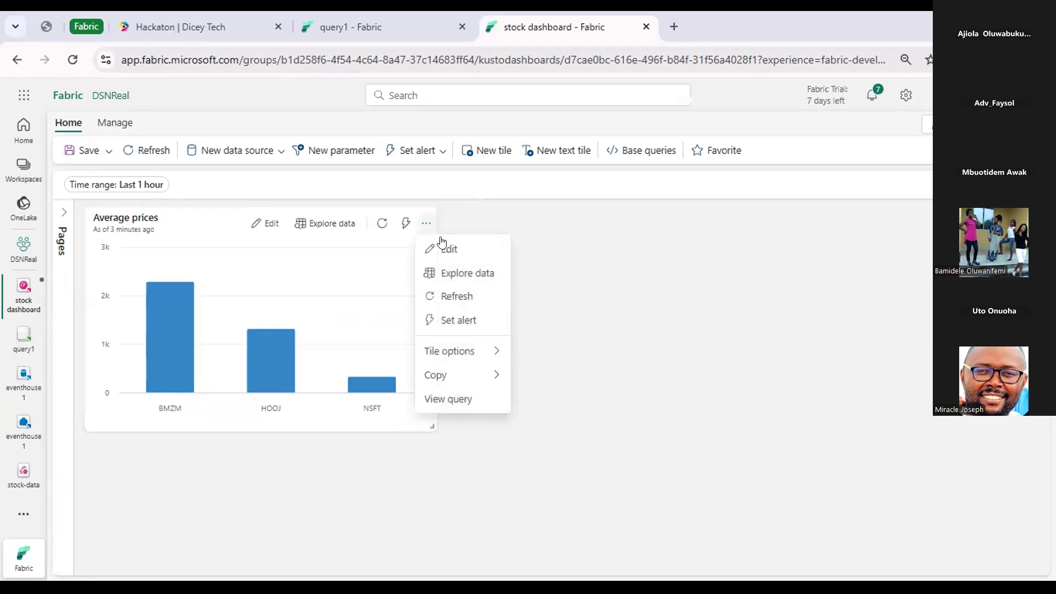
mouse_move(457, 351)
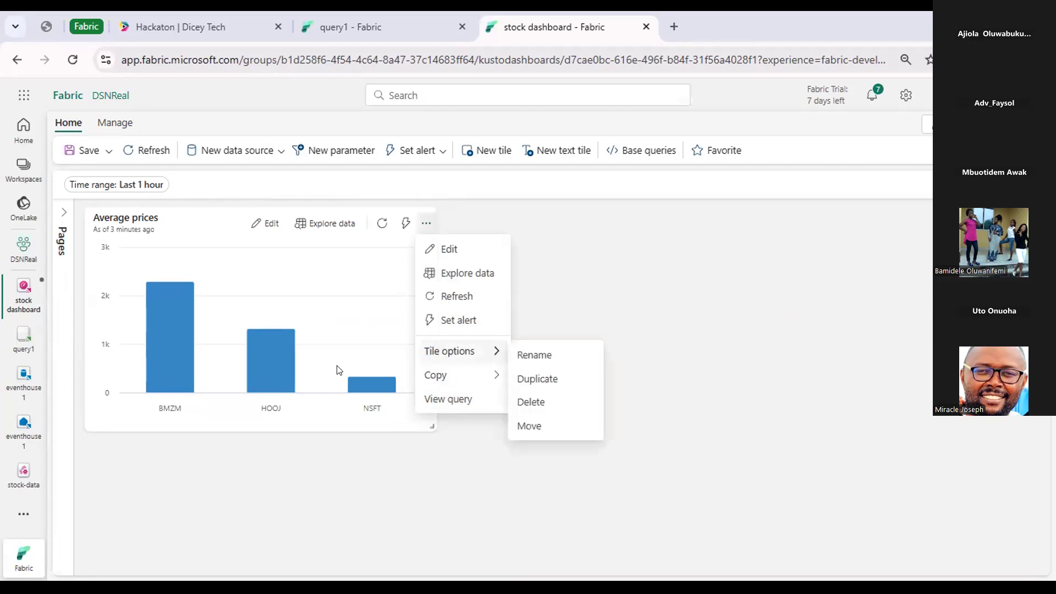
left_click(463, 325)
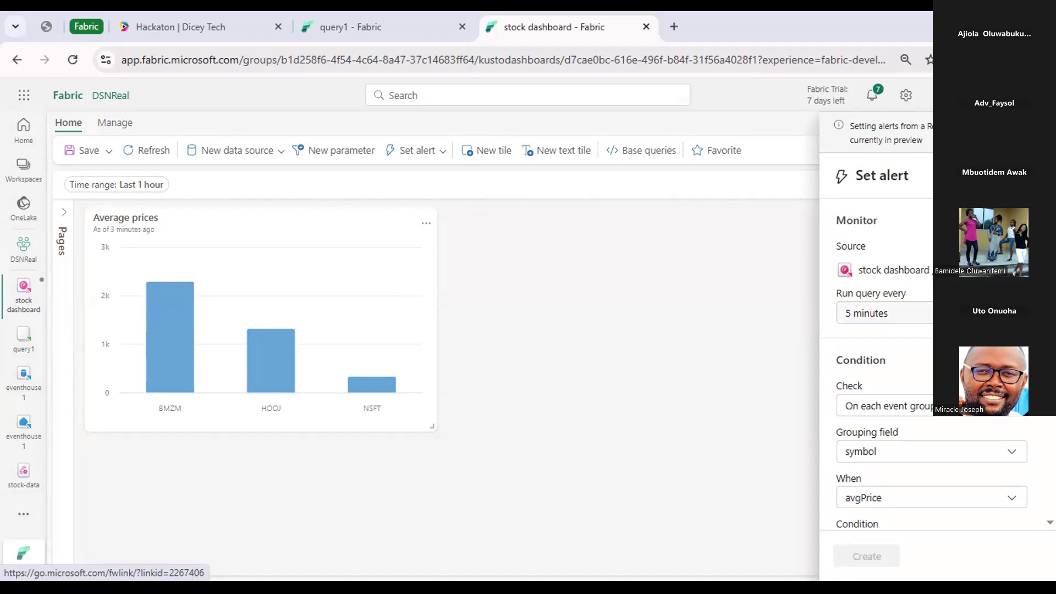
left_click(897, 306)
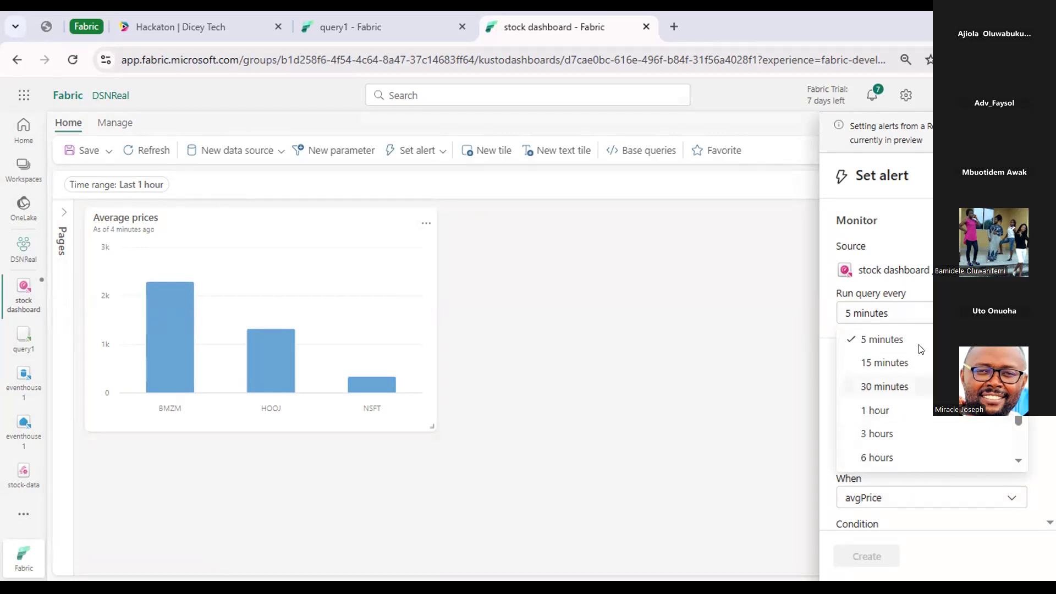
left_click(919, 345)
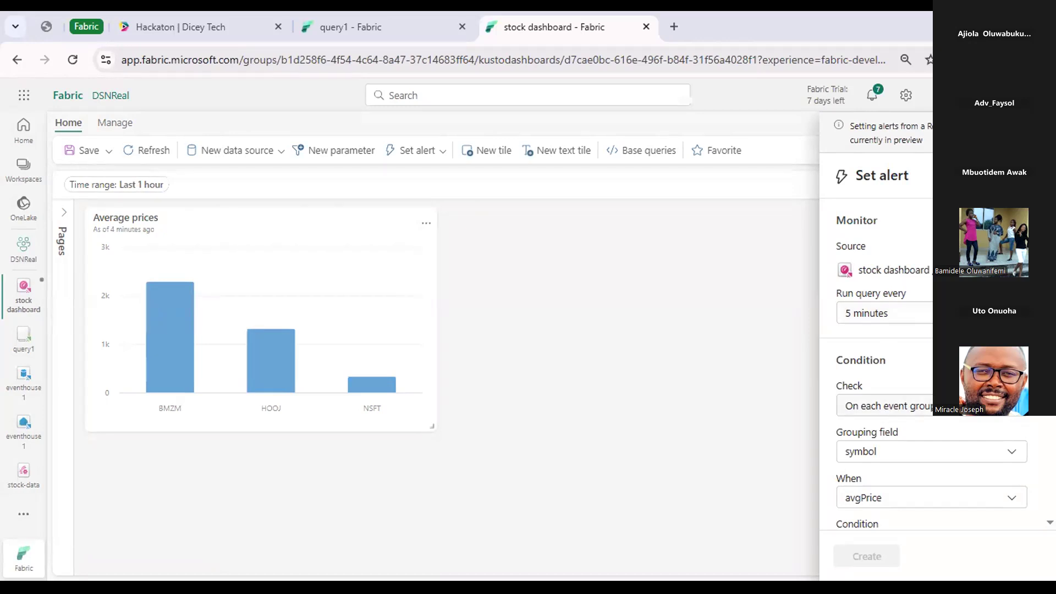
Set the alert condition to fire when avgPrice for a symbol increases by 100.
scroll(937, 438, "down", 3)
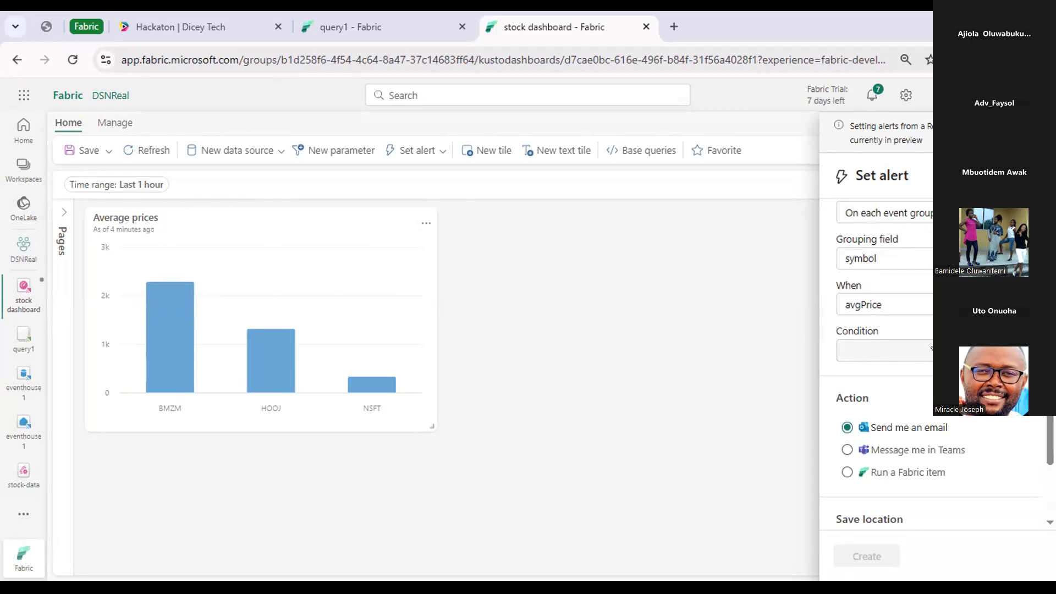
left_click(902, 350)
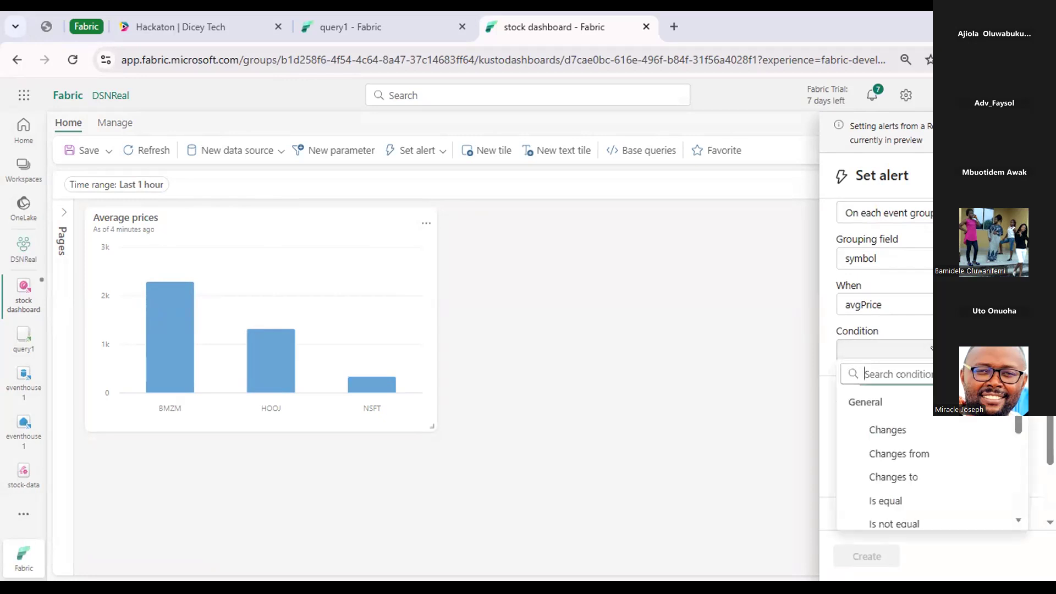
type("in")
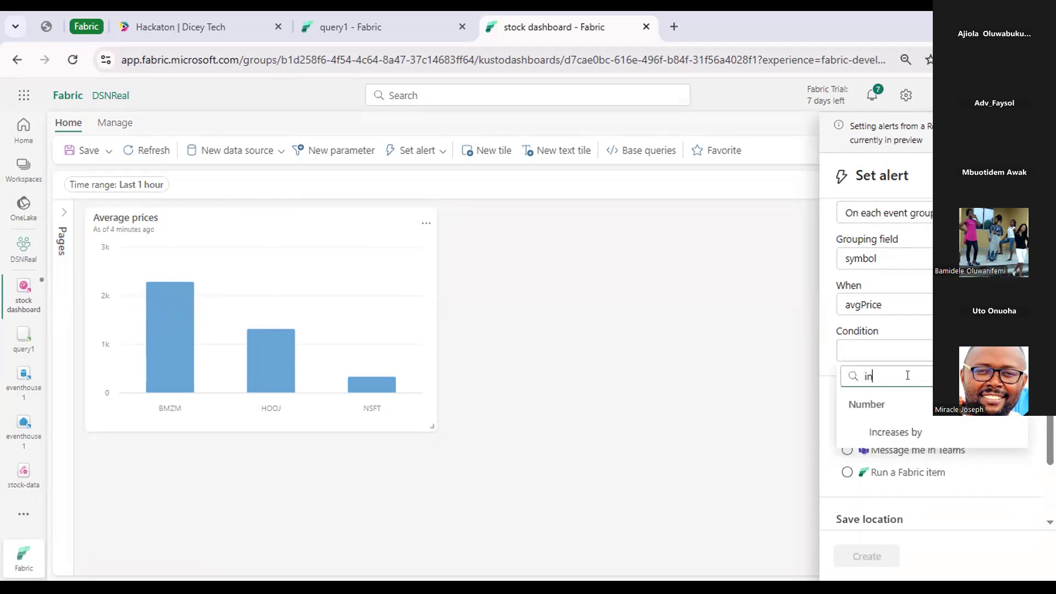
left_click(901, 428)
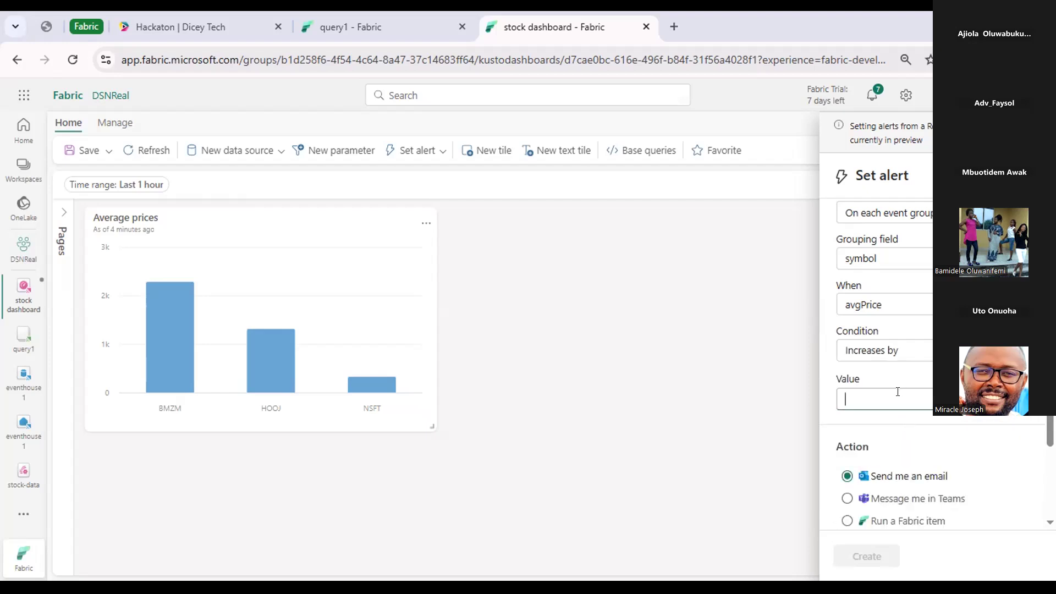
type("100")
scroll(896, 399, "down", 4)
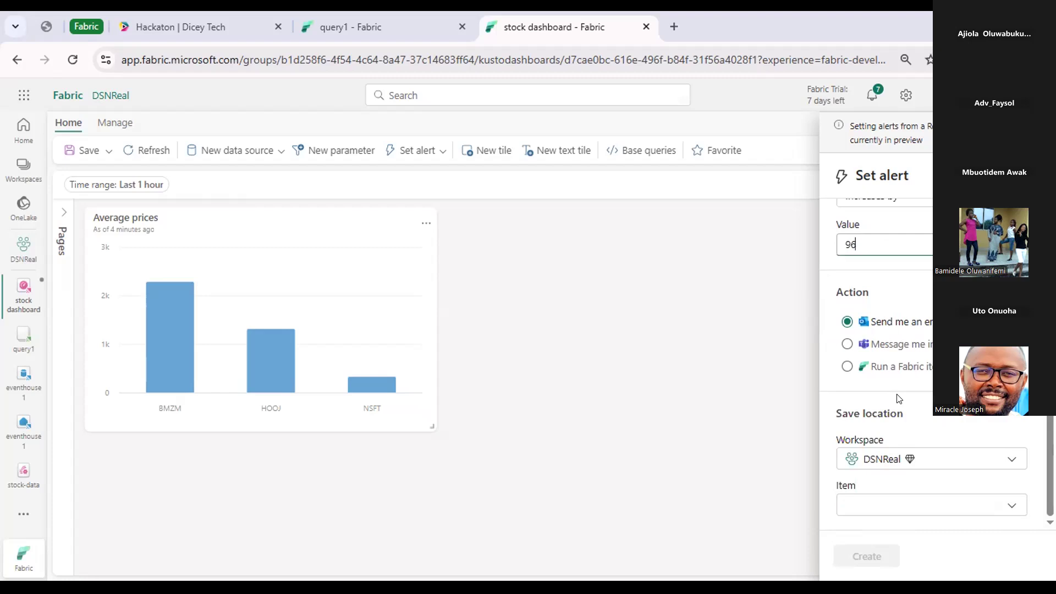
scroll(856, 284, "up", 2)
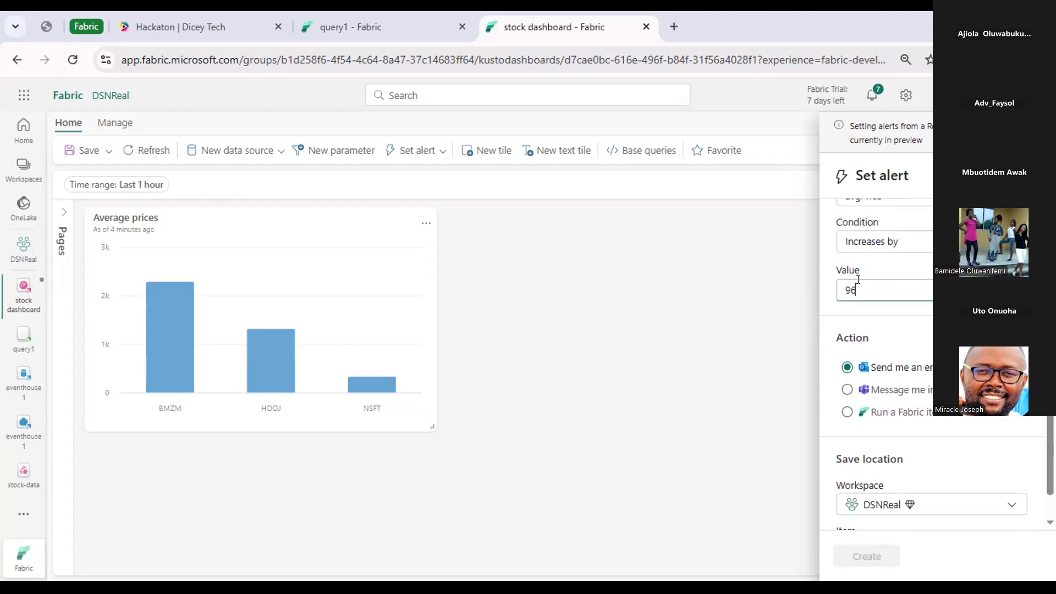
key("BackSpace")
key("BackSpace")
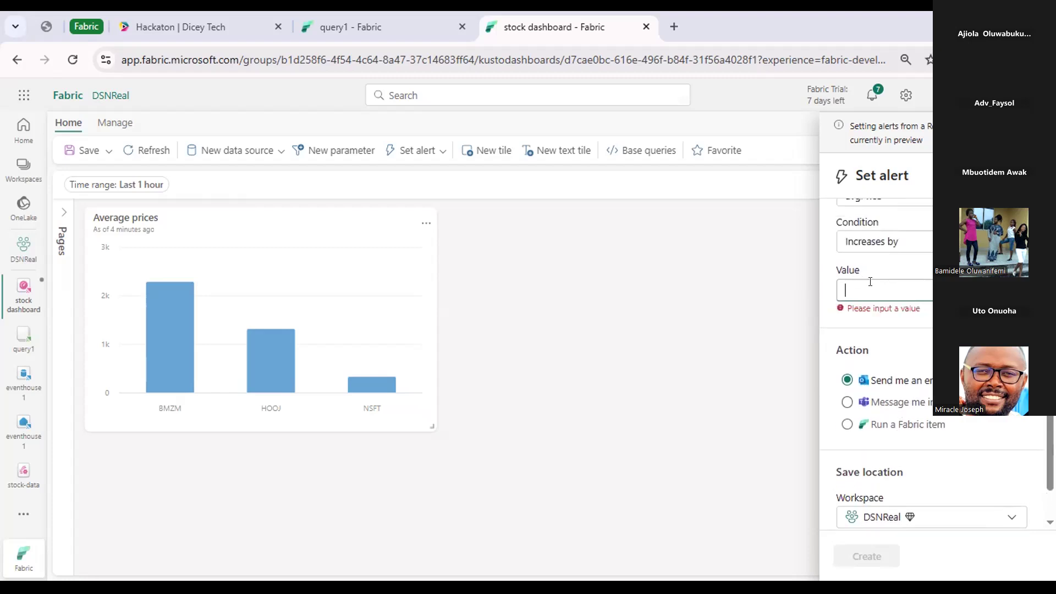
type("100")
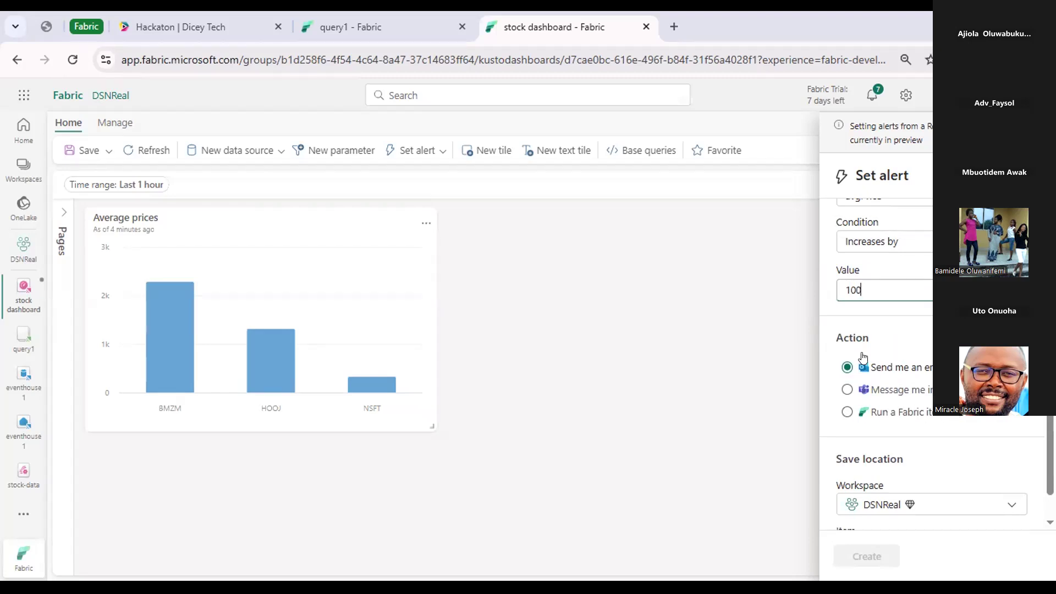
Save the alert to a new activator item named My activator in the DSNReal workspace and create it.
scroll(910, 357, "down", 1)
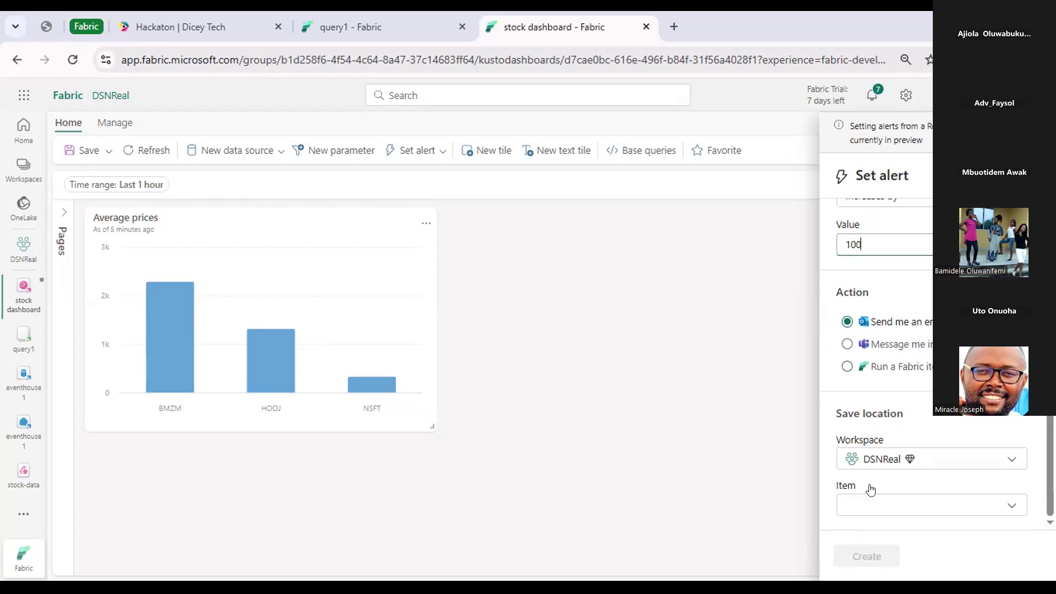
left_click(885, 504)
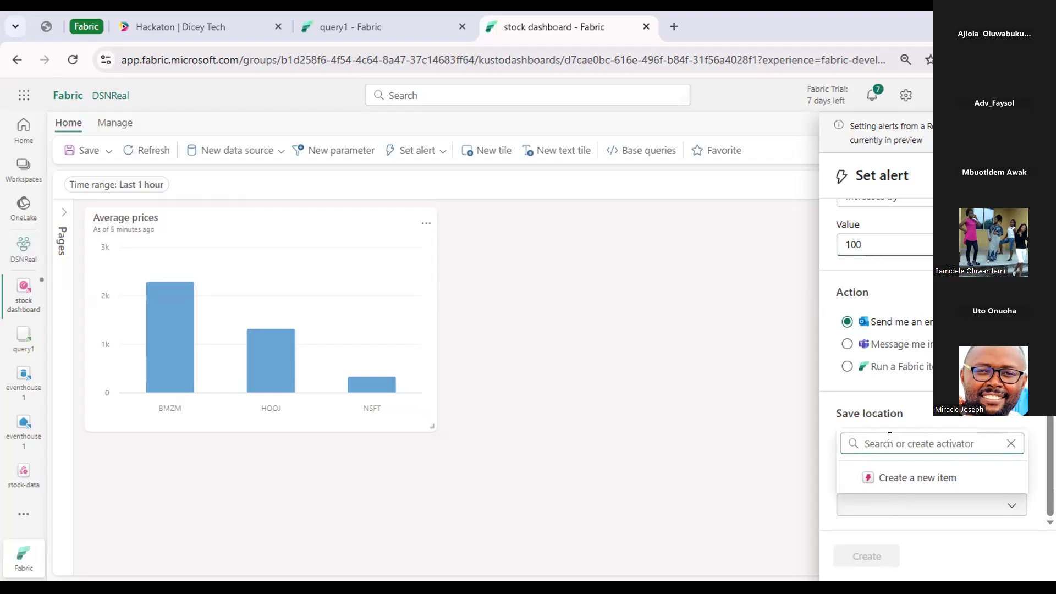
left_click(895, 511)
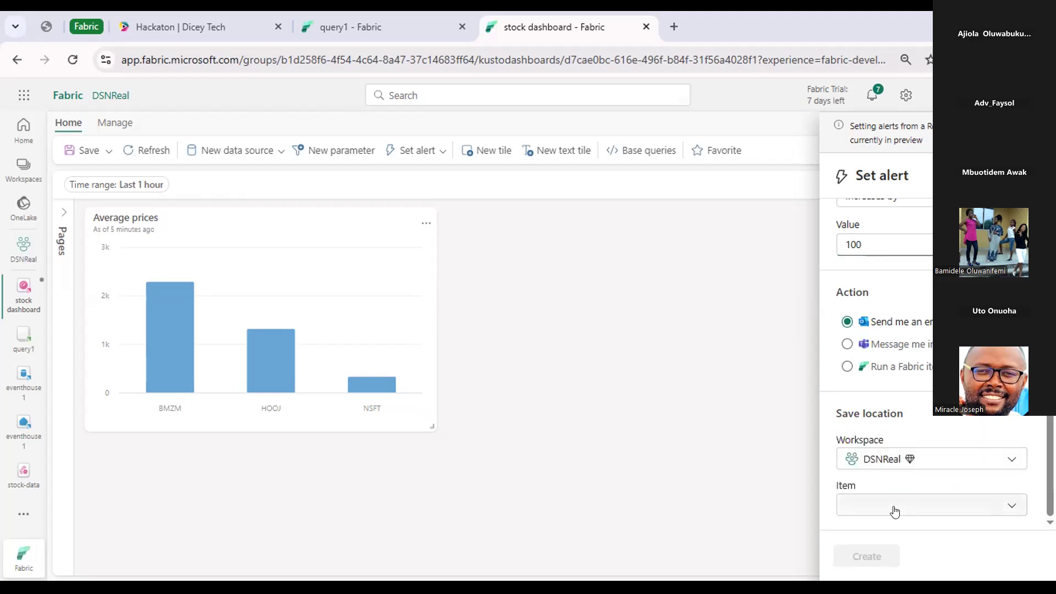
left_click(891, 503)
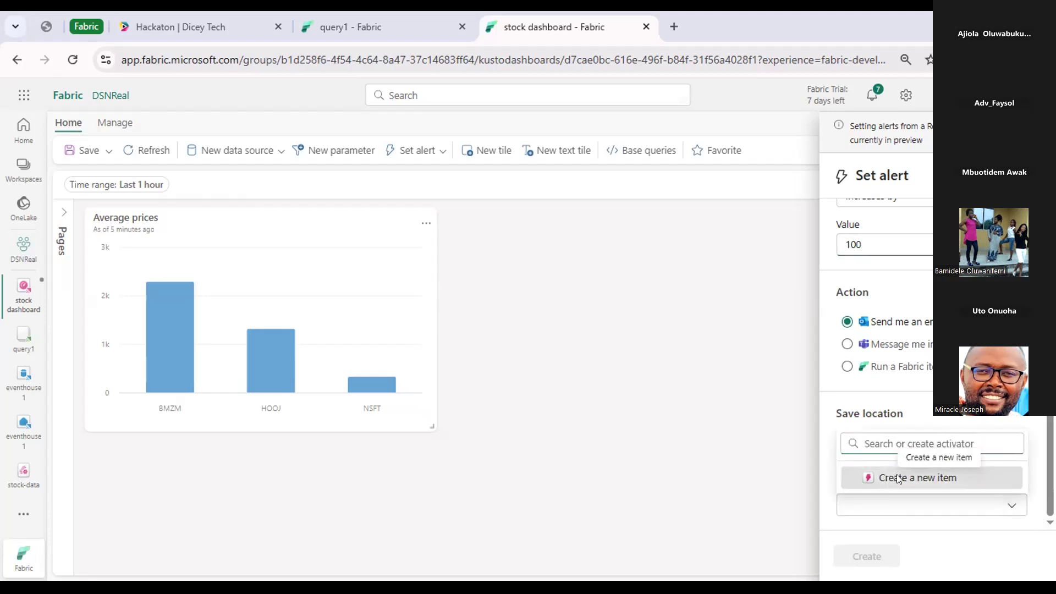
left_click(898, 479)
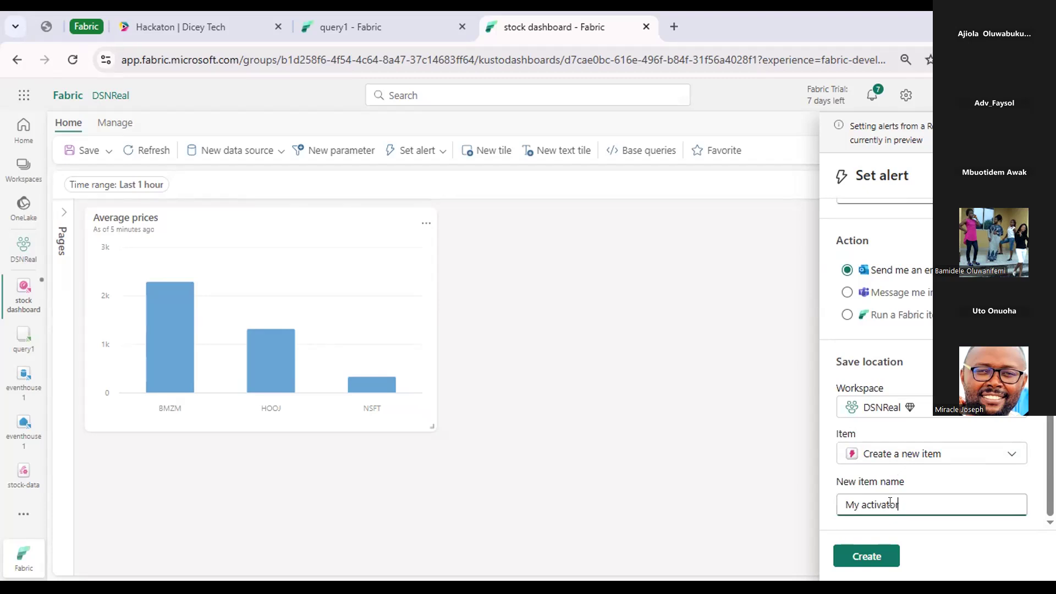
left_click(870, 553)
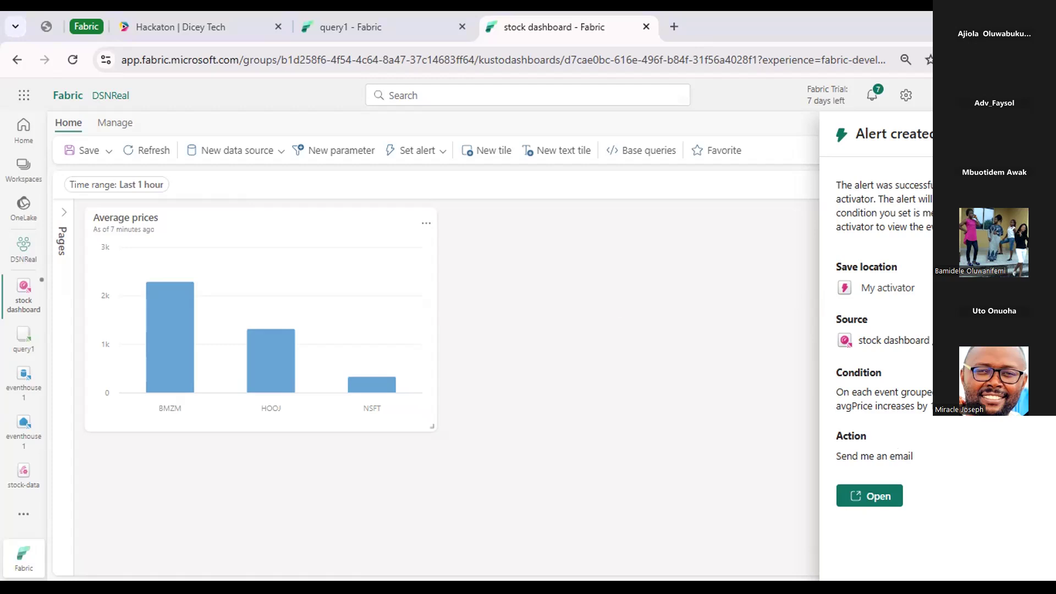
Leave the stock dashboard for the eventhouse1 database, saving the unsaved dashboard changes.
left_click(18, 382)
left_click(18, 382)
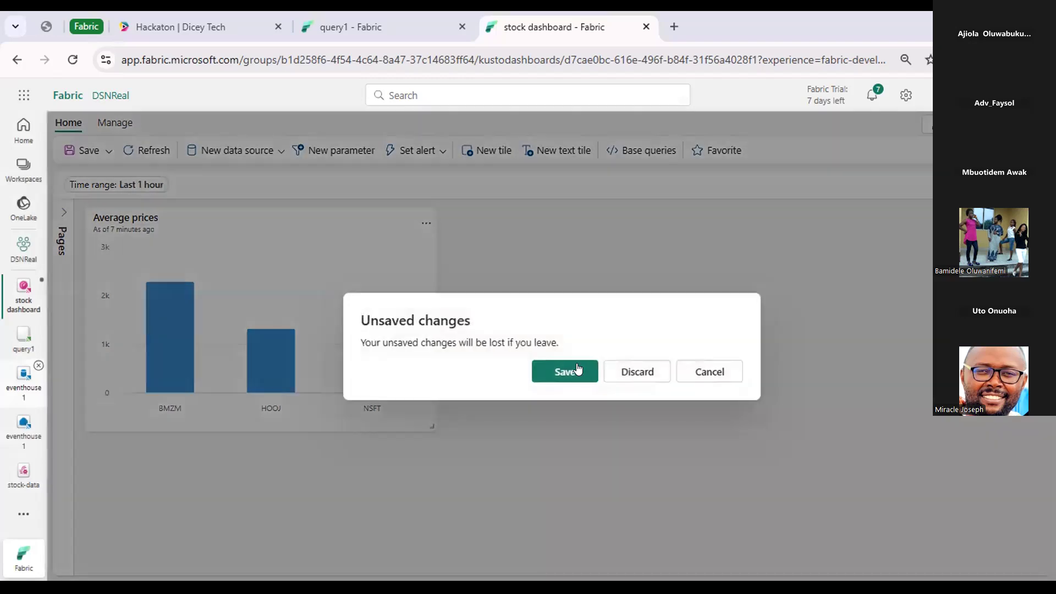
left_click(577, 369)
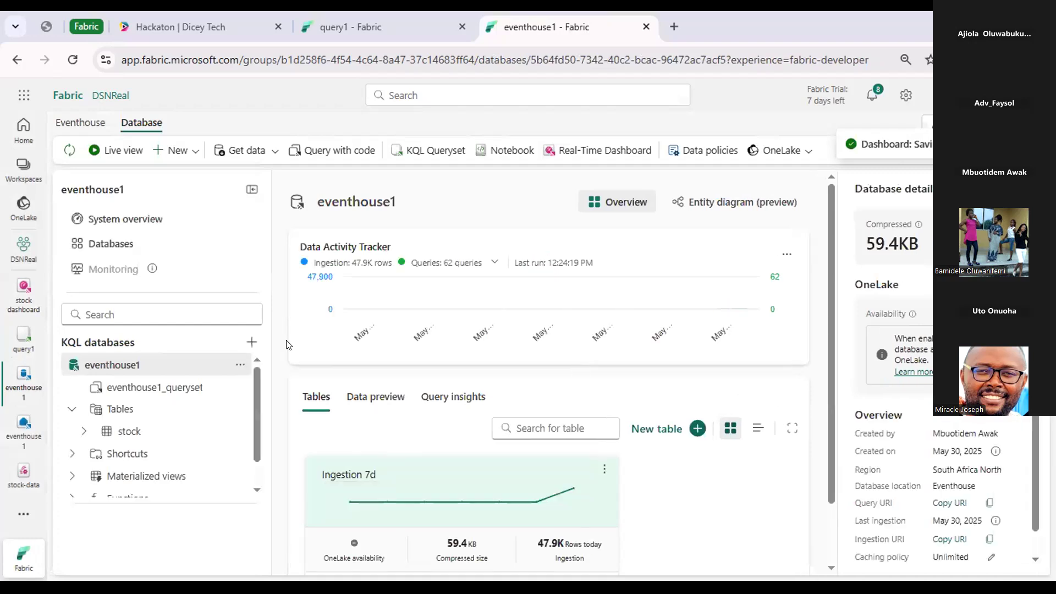
Open query1 and run the query that averages bidPrice by symbol over the last 5 minutes.
left_click(18, 338)
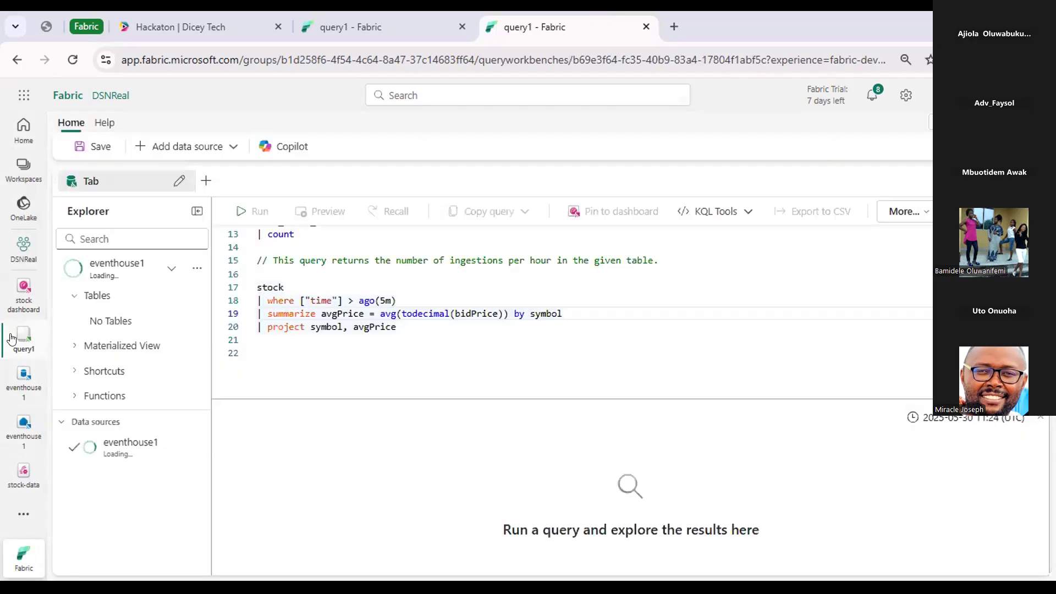
left_click(415, 326)
key("Down")
mouse_move(259, 264)
left_mouse_down()
mouse_move(259, 278)
mouse_move(248, 277)
left_mouse_up()
left_click(242, 209)
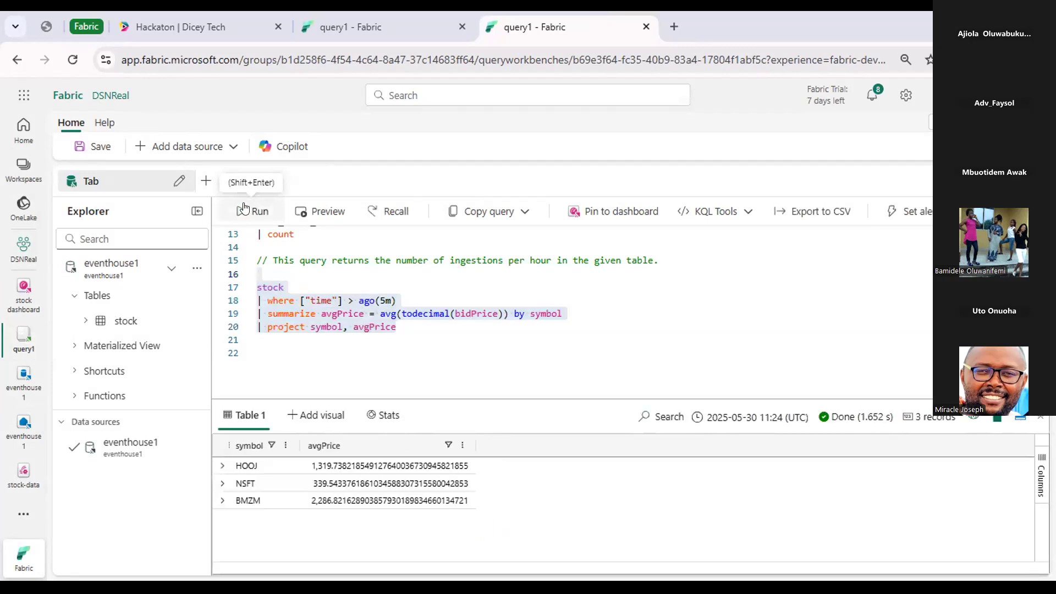
Run only the query that takes 100 rows from the stock table.
scroll(302, 259, "up", 1)
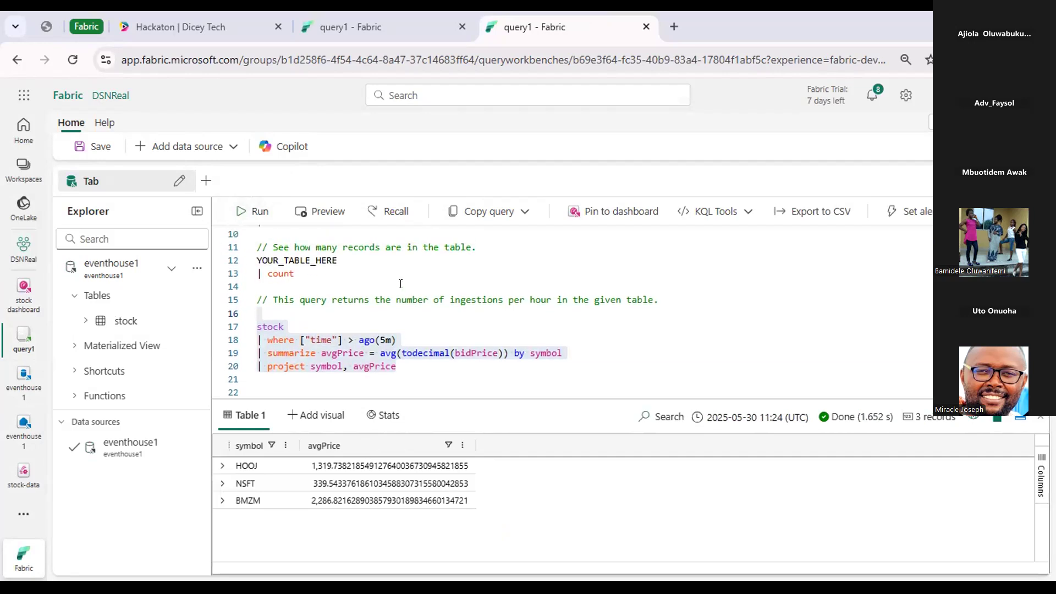
scroll(303, 259, "up", 1)
left_click_drag(311, 245, 256, 230)
left_click(242, 214)
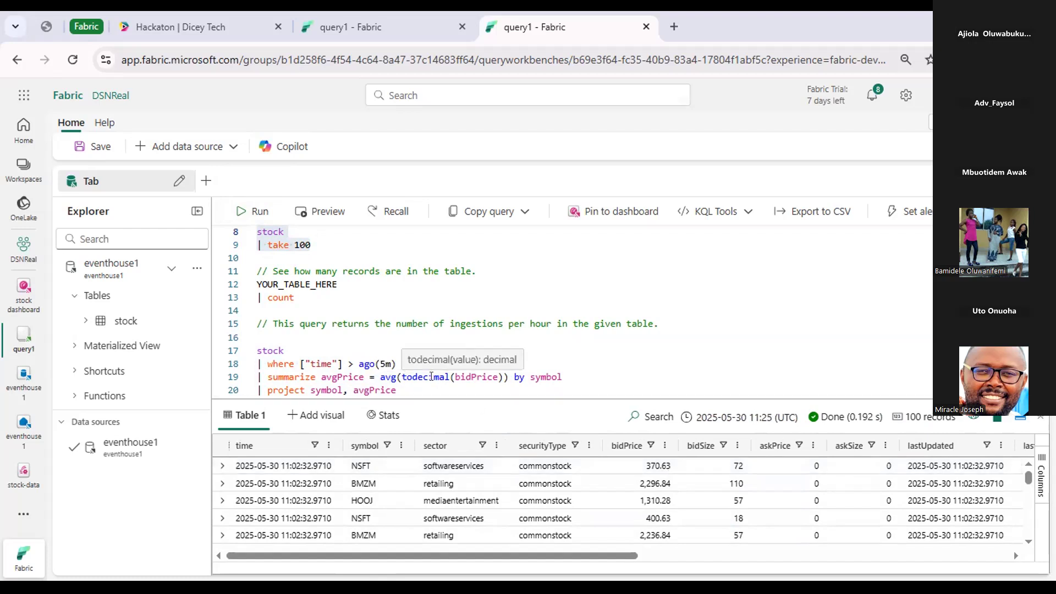
Highlight the todecimal conversion in the average price query and rerun that whole query.
left_click(432, 377)
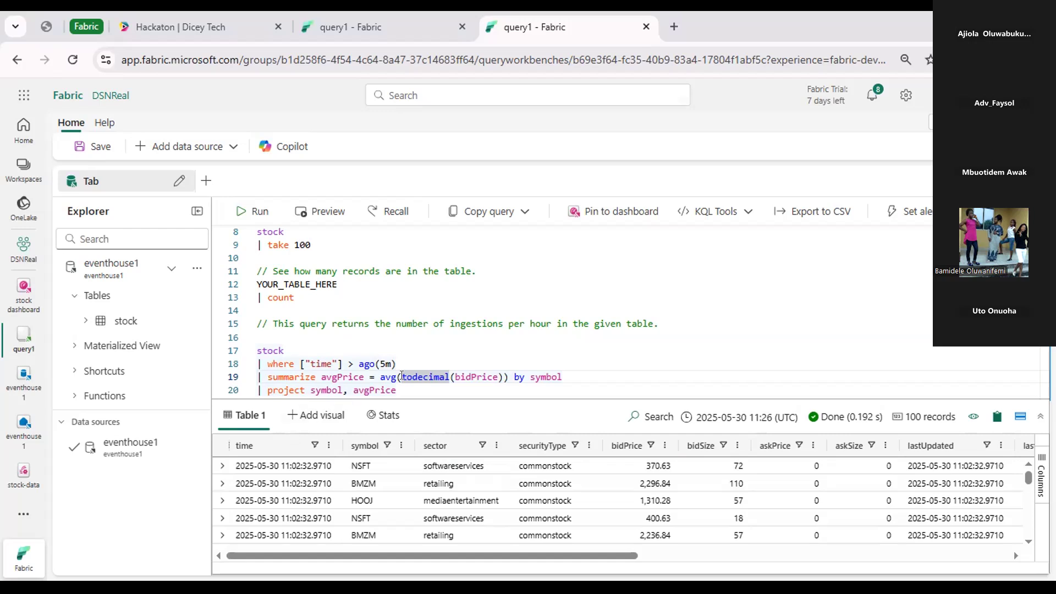
left_click_drag(396, 390, 256, 351)
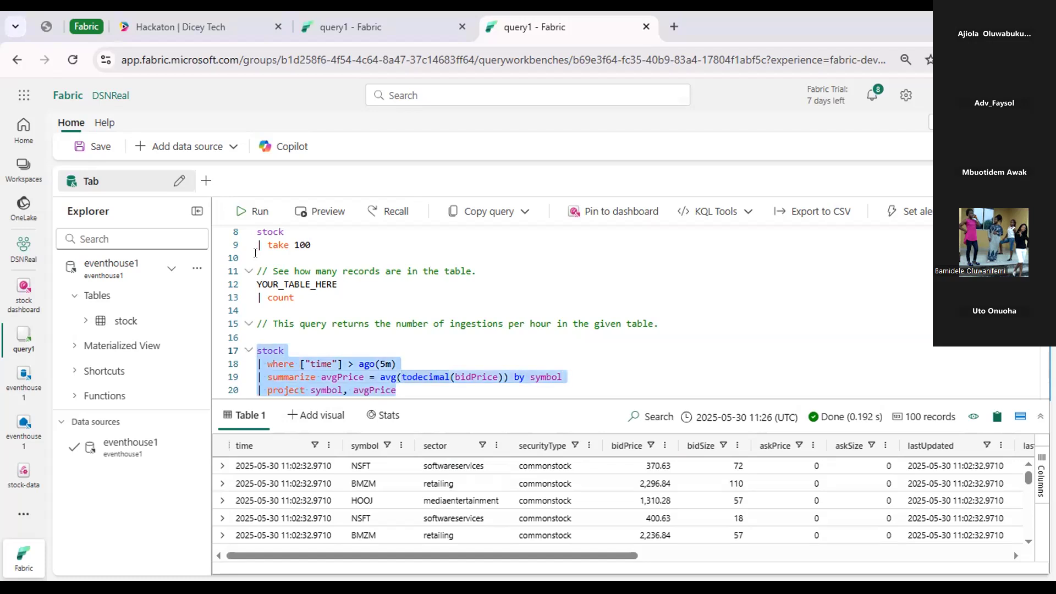
left_click(250, 211)
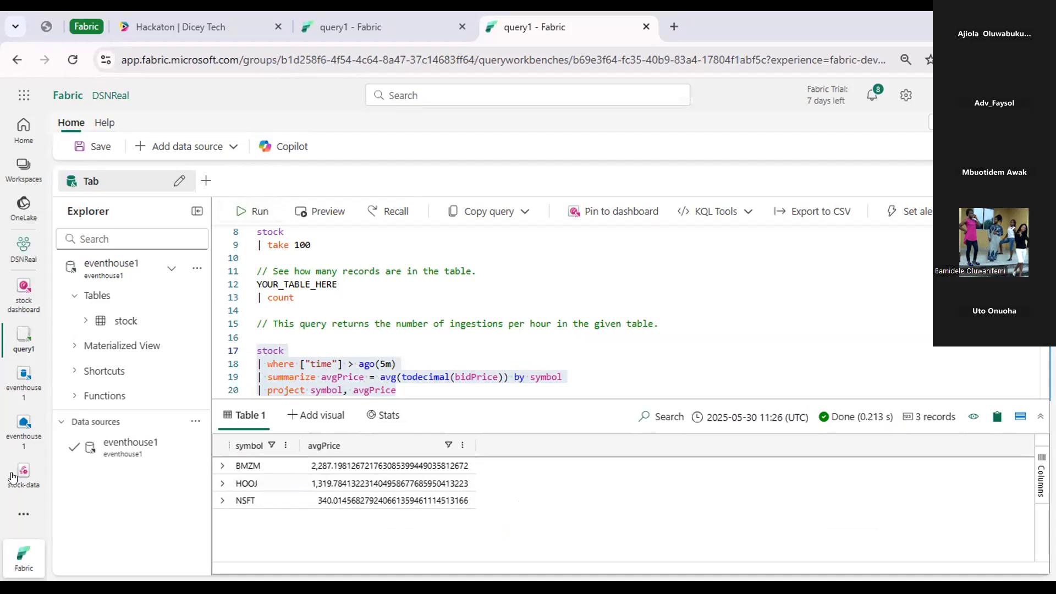
Return to the stock dashboard and inspect the average price of each symbol in the column chart.
left_click(10, 294)
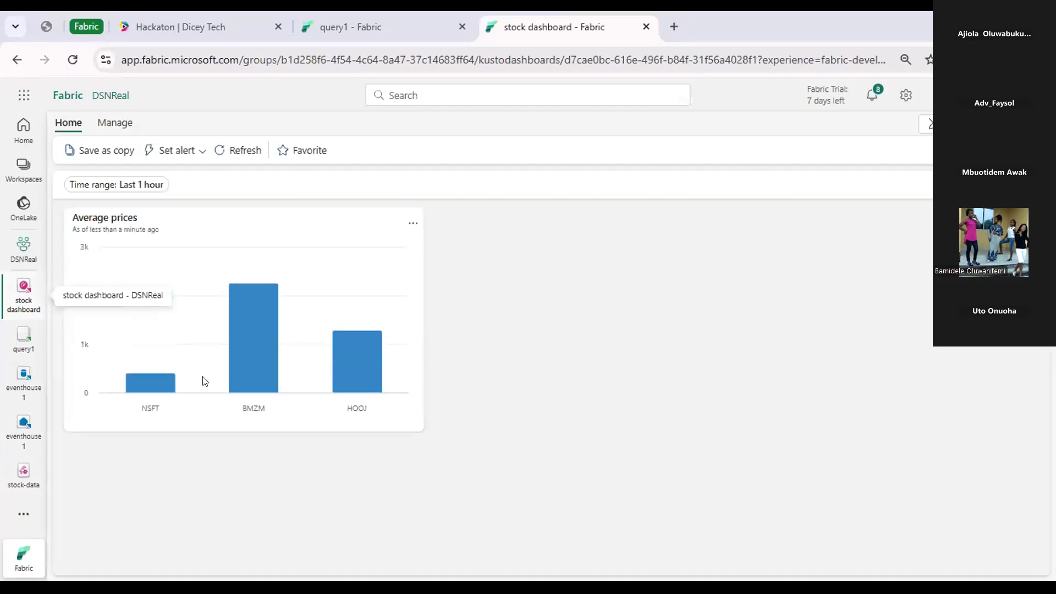
mouse_move(243, 356)
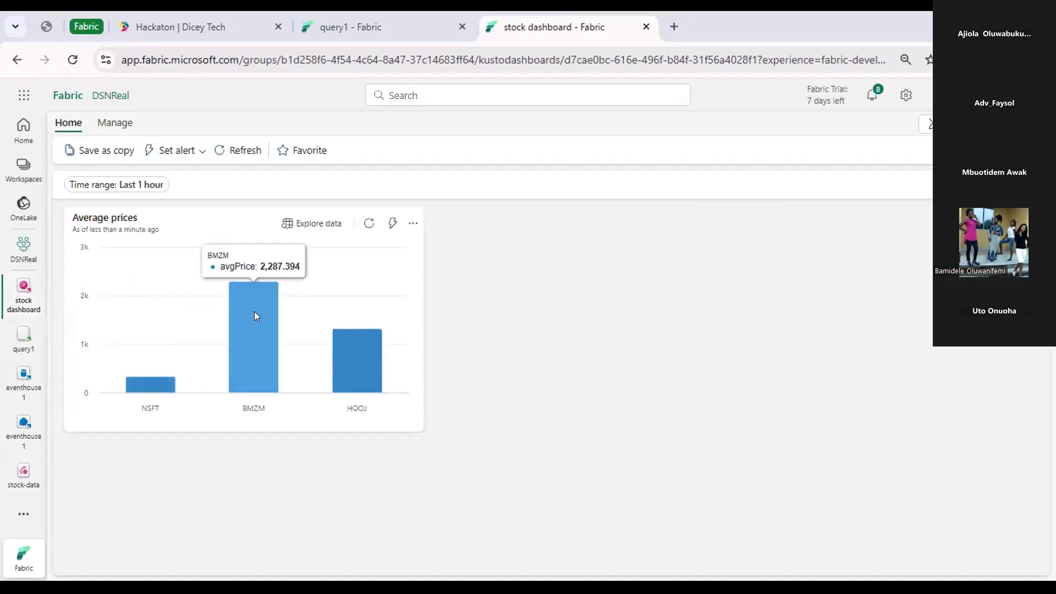
mouse_move(374, 341)
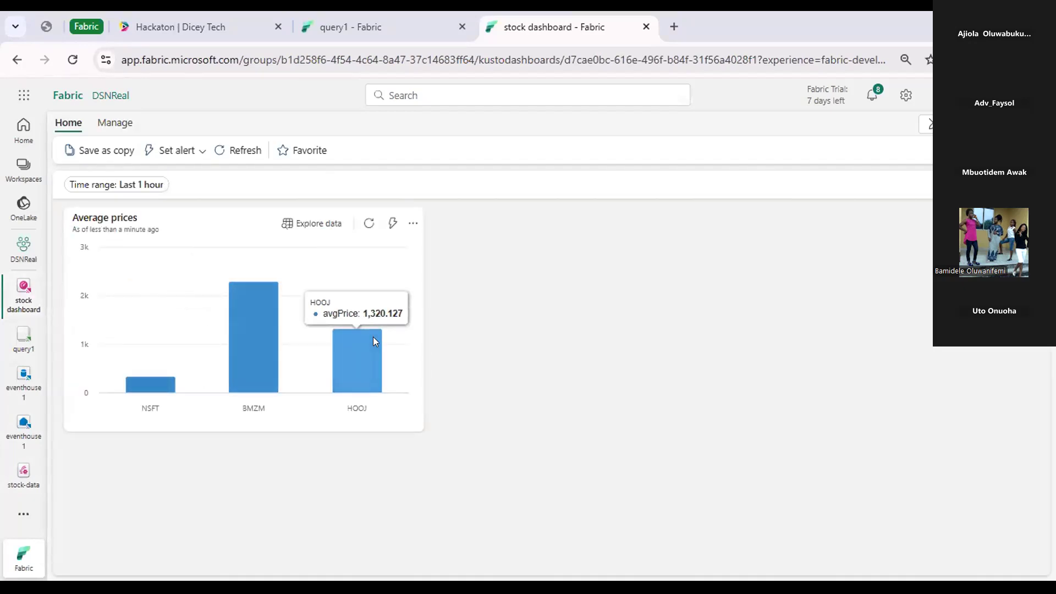
mouse_move(163, 377)
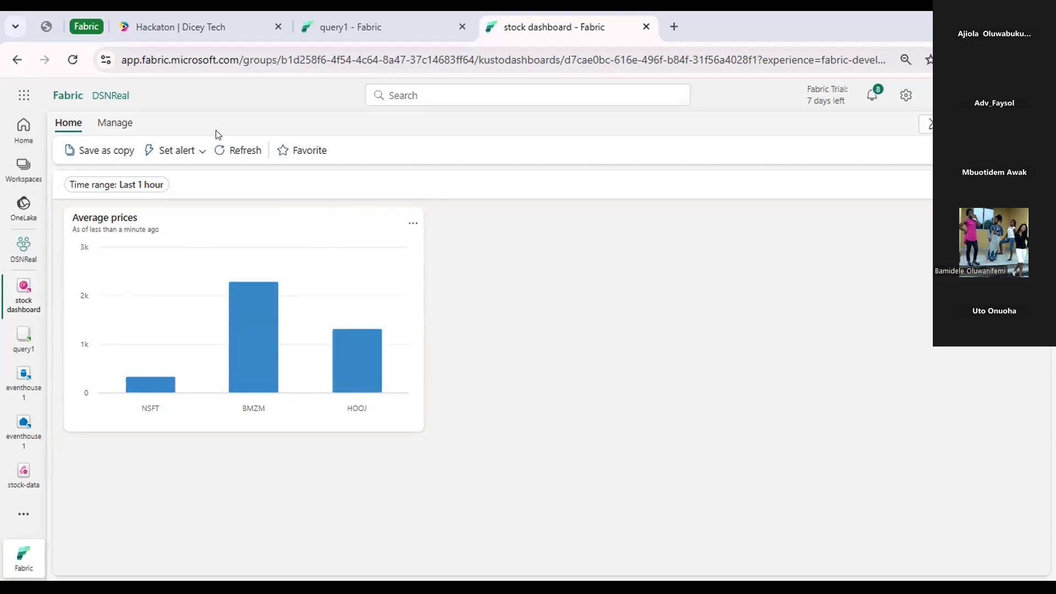
Check which tiles the dashboard offers for alerts, view the eventhouse1 database and reopen query1.
left_click(196, 156)
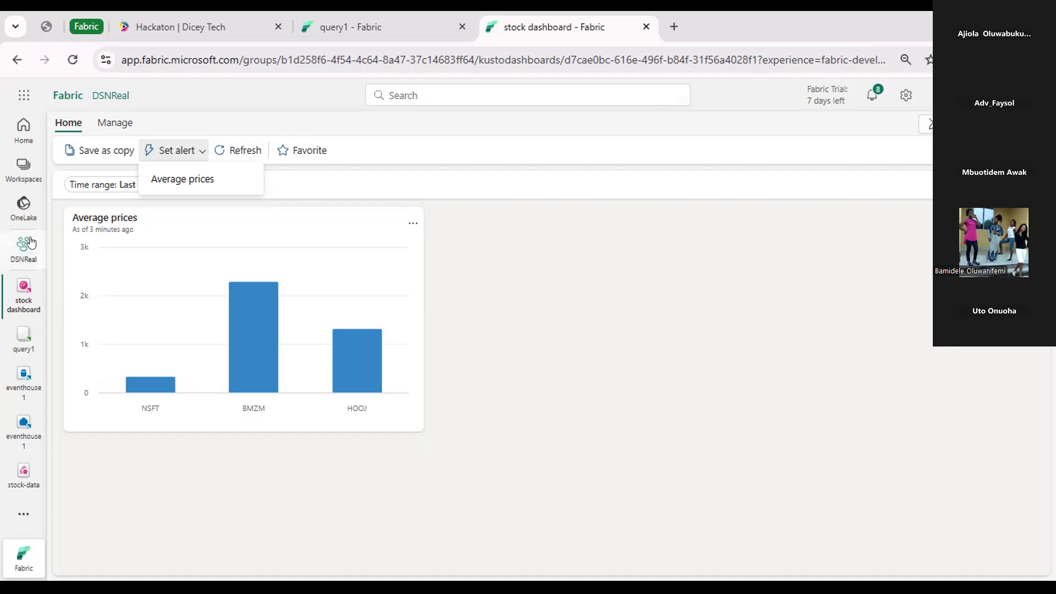
left_click(21, 380)
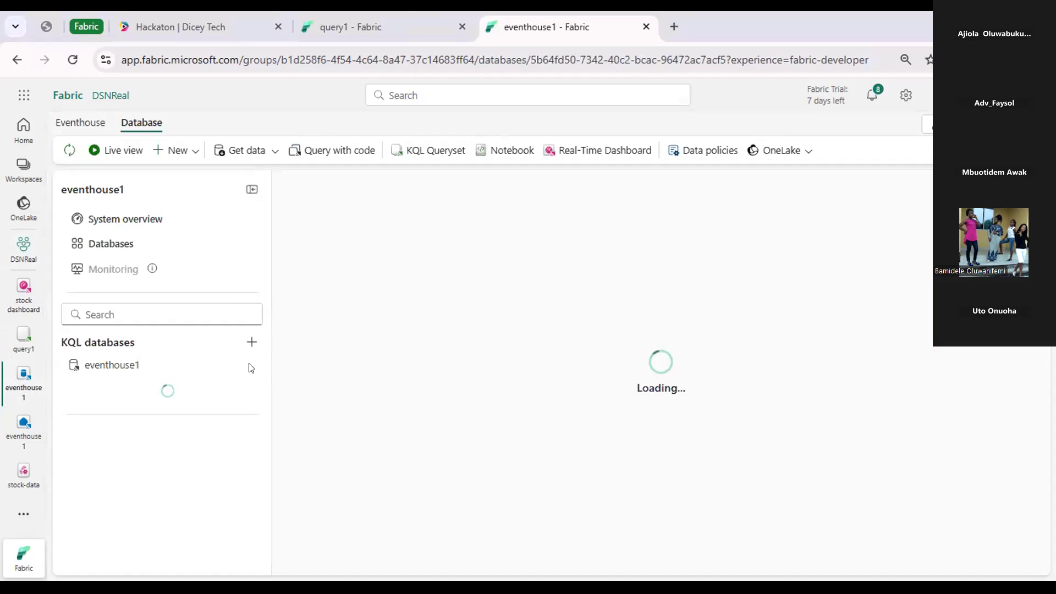
left_click(13, 343)
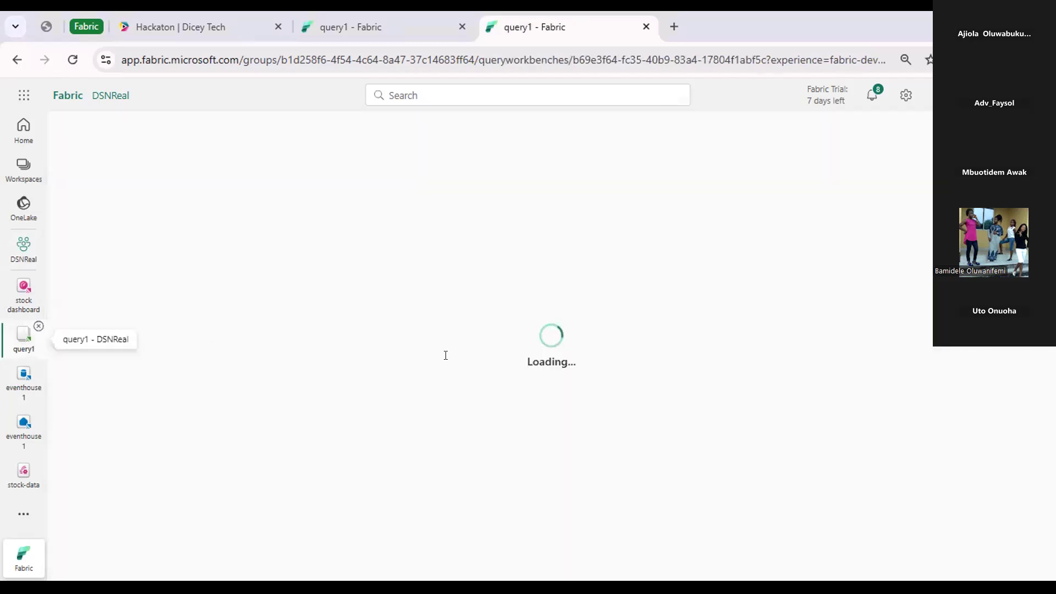
Rerun only the query that averages the stock bid prices by symbol over the last 5 minutes.
left_click_drag(396, 353, 240, 312)
key("shift+Return")
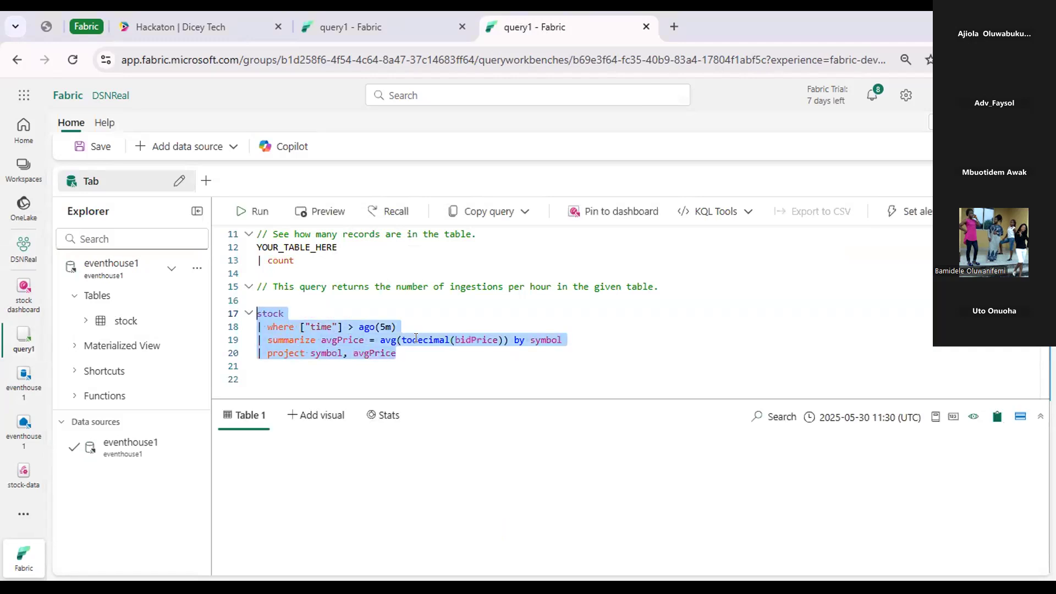
left_click(420, 349)
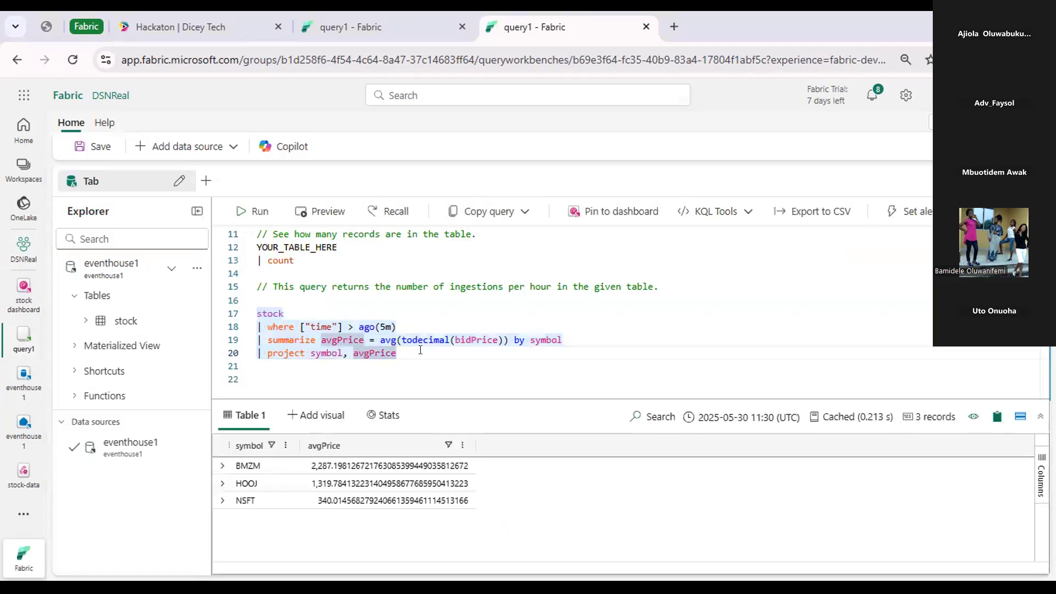
Replace the YOUR_TABLE_HERE placeholder in the record count query with the stock table.
scroll(420, 350, "up", 2)
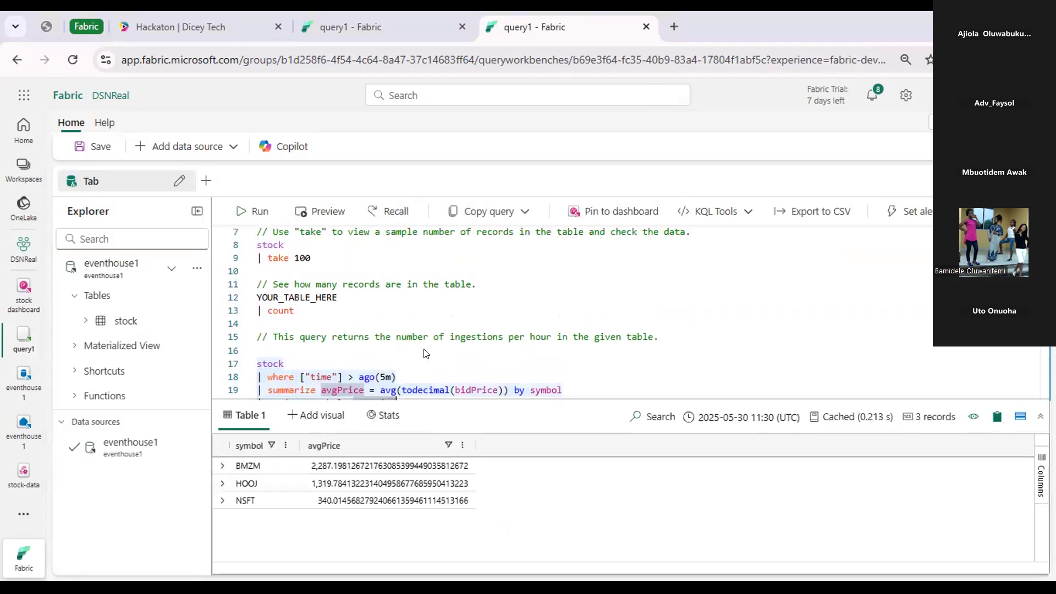
left_click(323, 315)
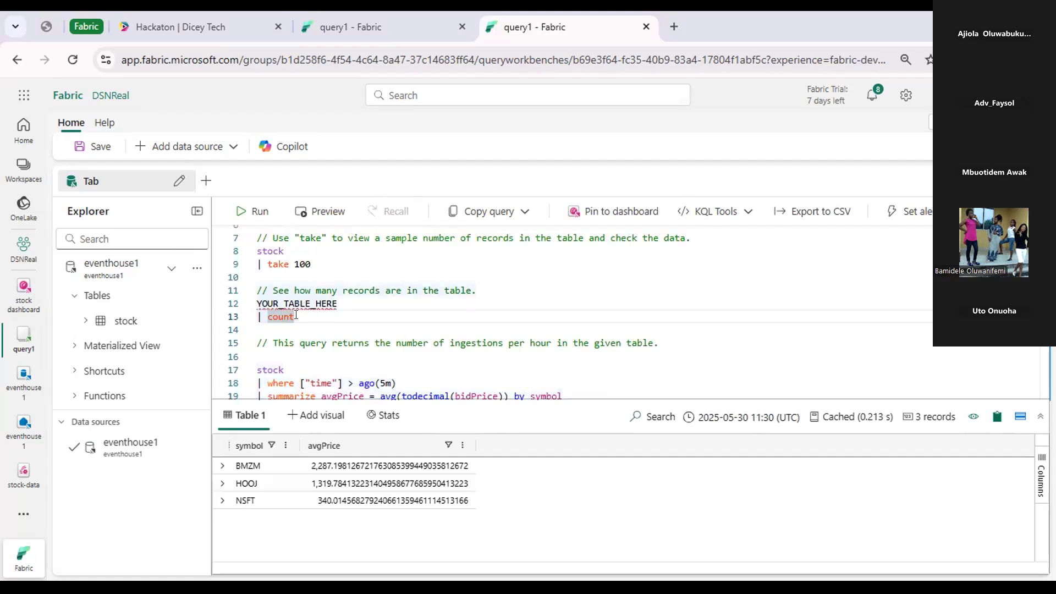
left_click_drag(336, 304, 253, 305)
type("stock")
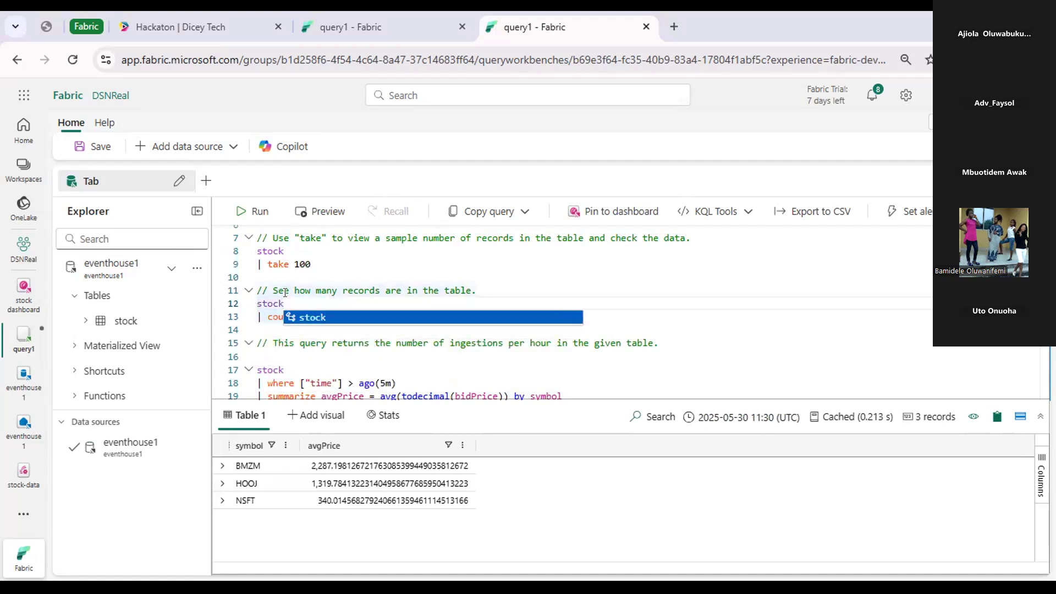
key("Escape")
Append 50 after the count operator and try to run only that record count query.
left_click(306, 315)
type("50")
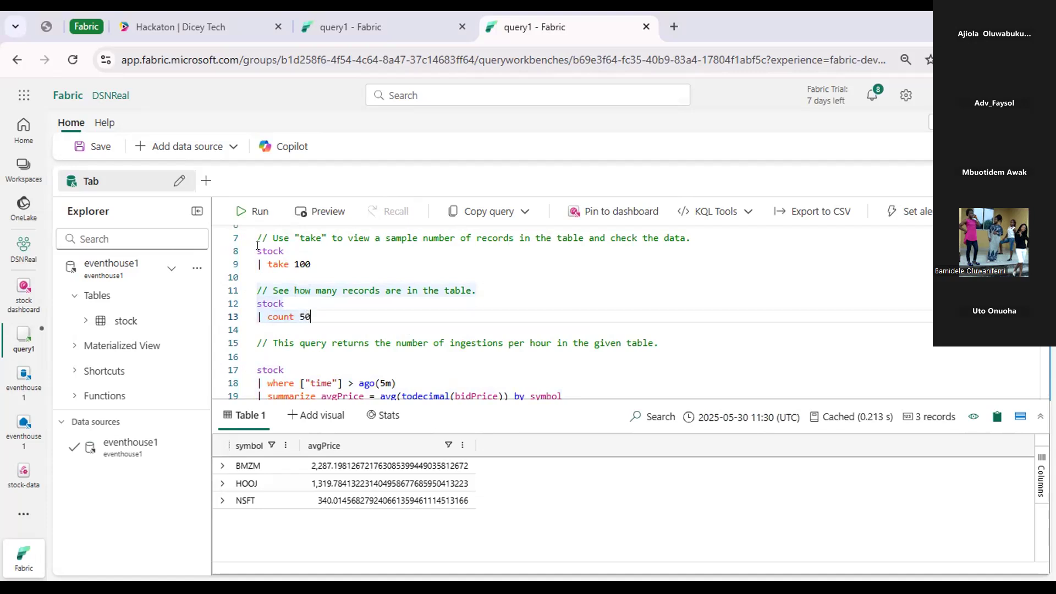
left_click_drag(311, 318, 257, 289)
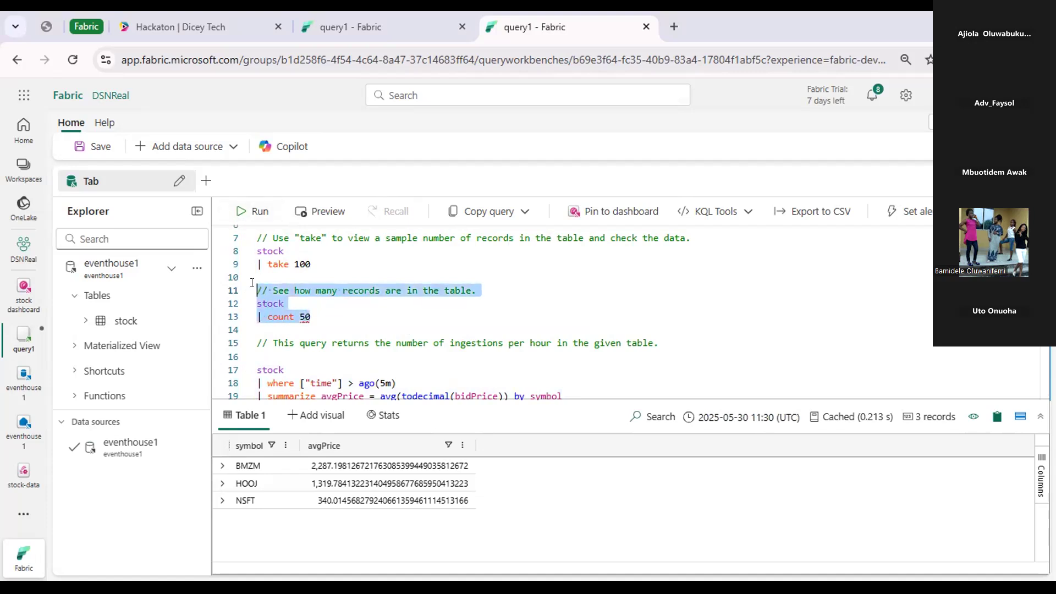
left_click(240, 213)
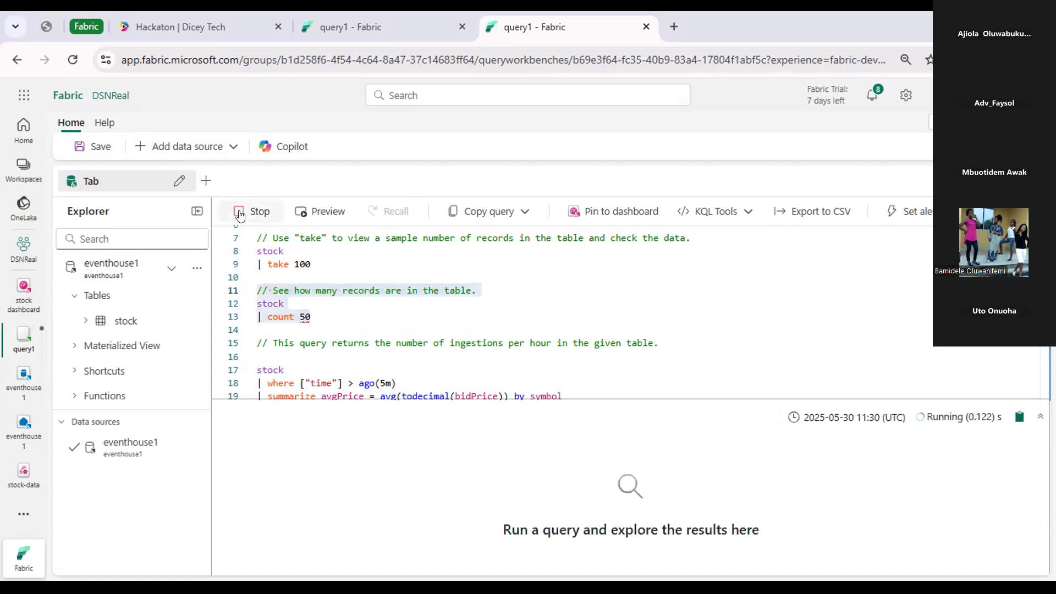
left_click(292, 316)
double_click(292, 317)
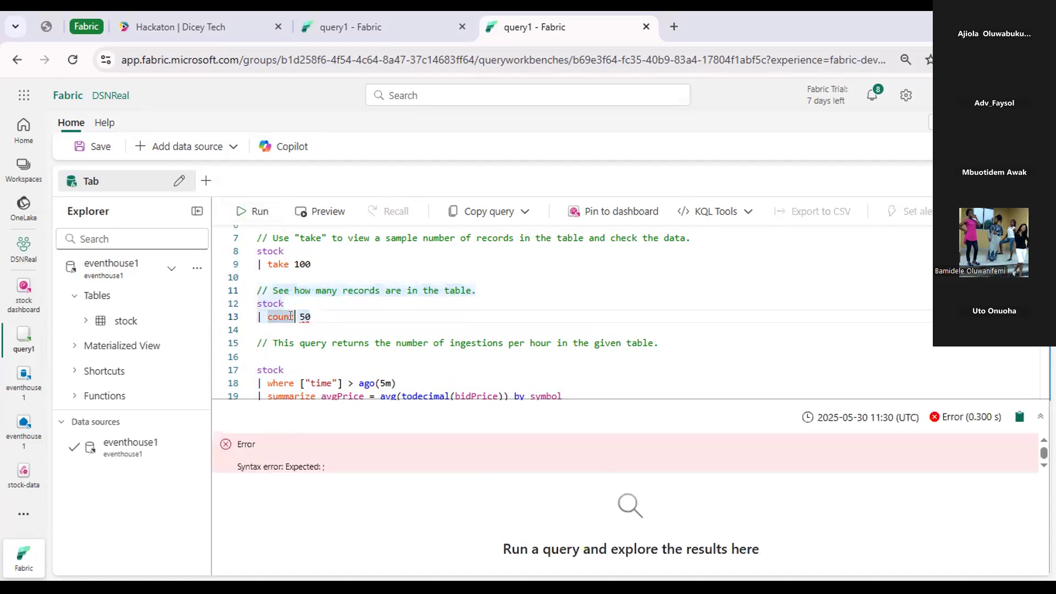
Paste a copy of the average price query below the existing one, separated by blank lines.
scroll(290, 317, "down", 5)
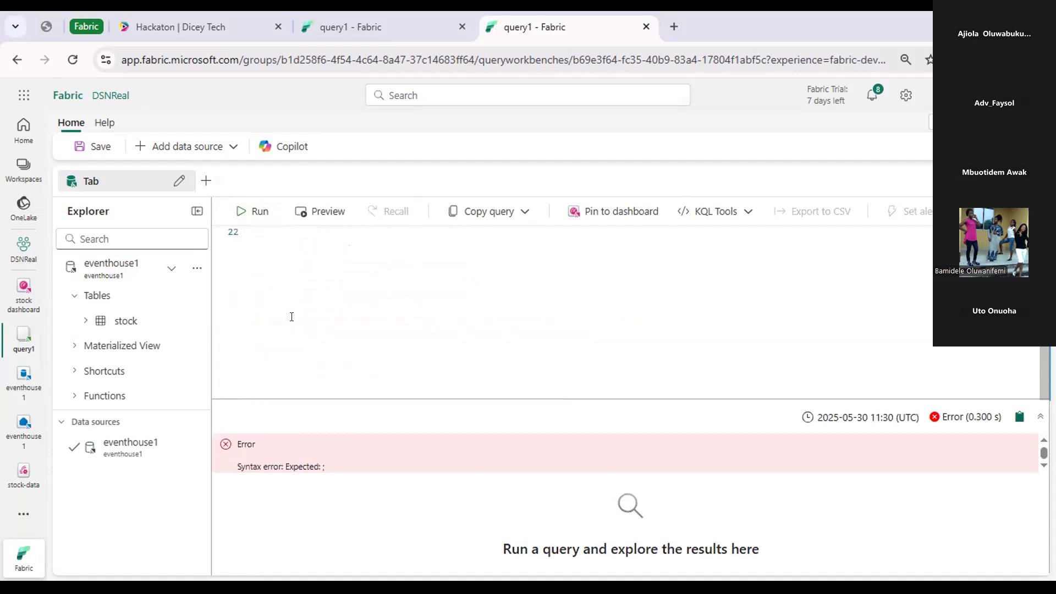
scroll(277, 297, "up", 2)
left_click(277, 307)
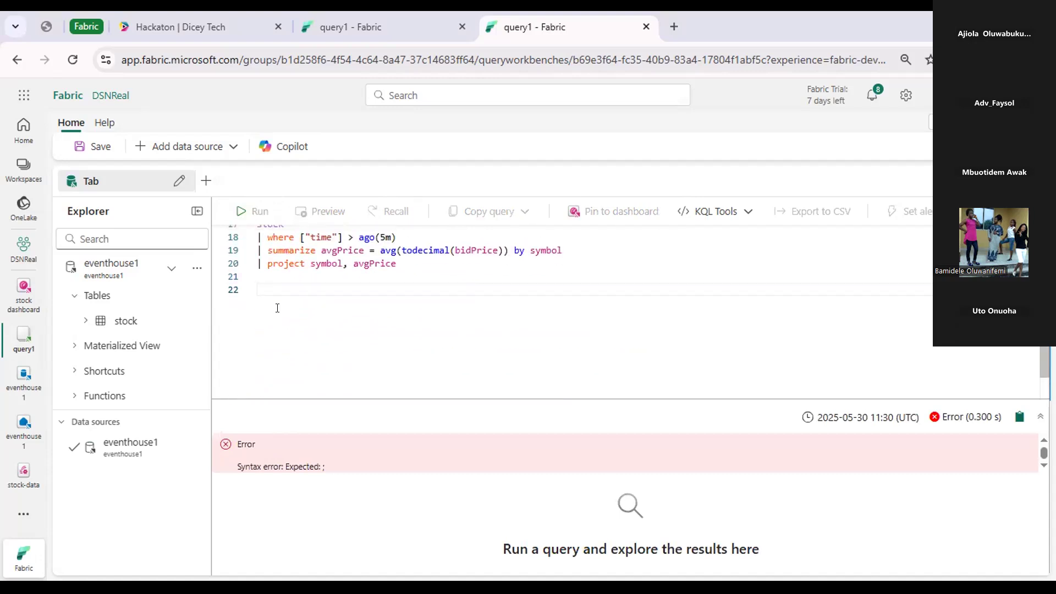
key("Return")
key("Return")
type("stock | where [\"time\"] > ago(5m) | summarize avgPrice = avg(todecimal(bidPrice)) by symbol | project symbol, avgPrice")
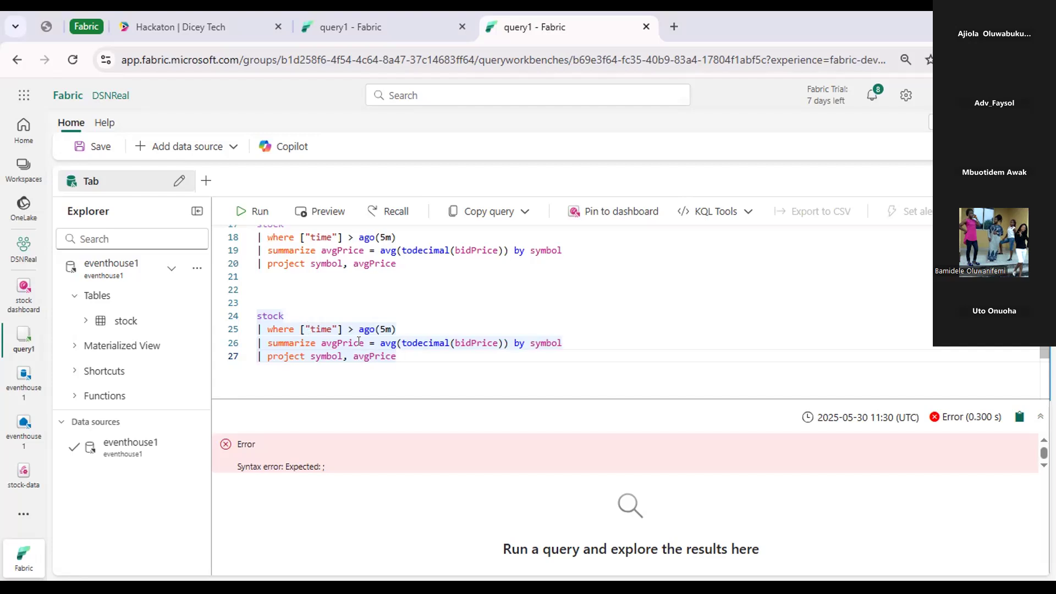
Rerun only the query that takes 100 sample rows from the stock table.
scroll(381, 242, "up", 2)
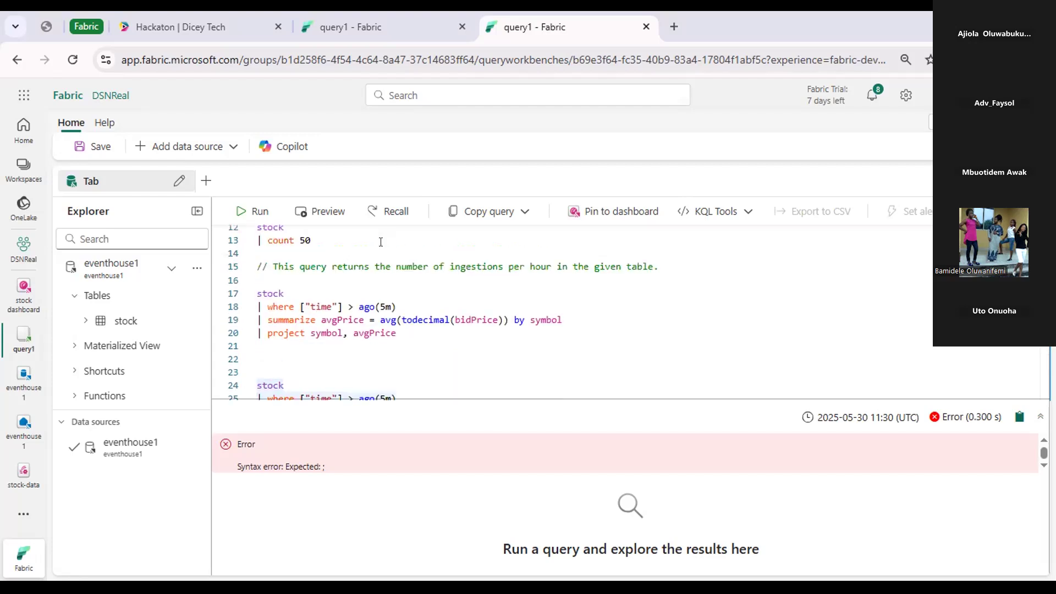
scroll(381, 242, "up", 3)
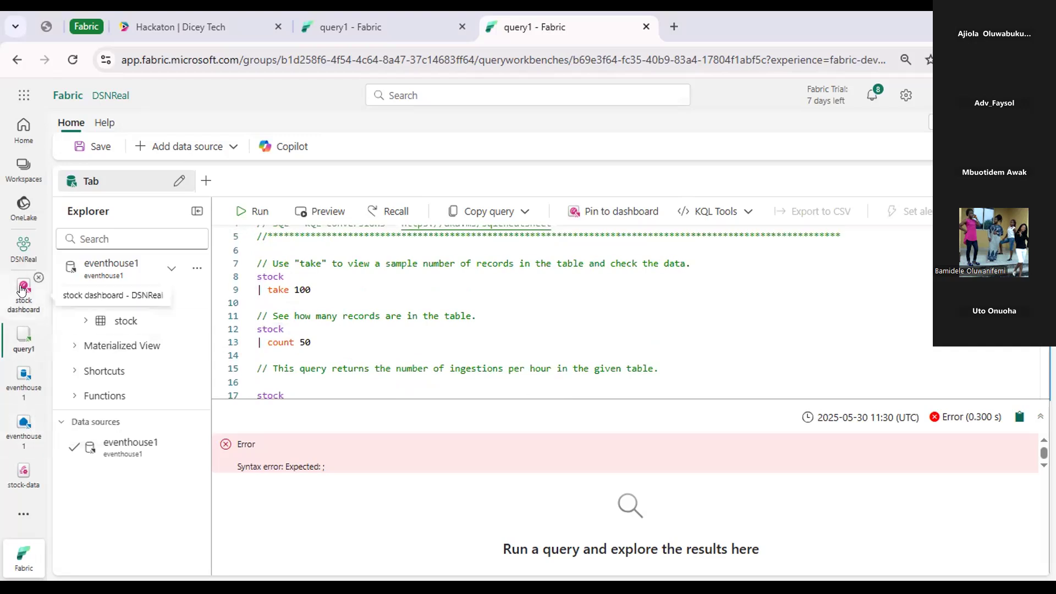
scroll(319, 329, "up", 2)
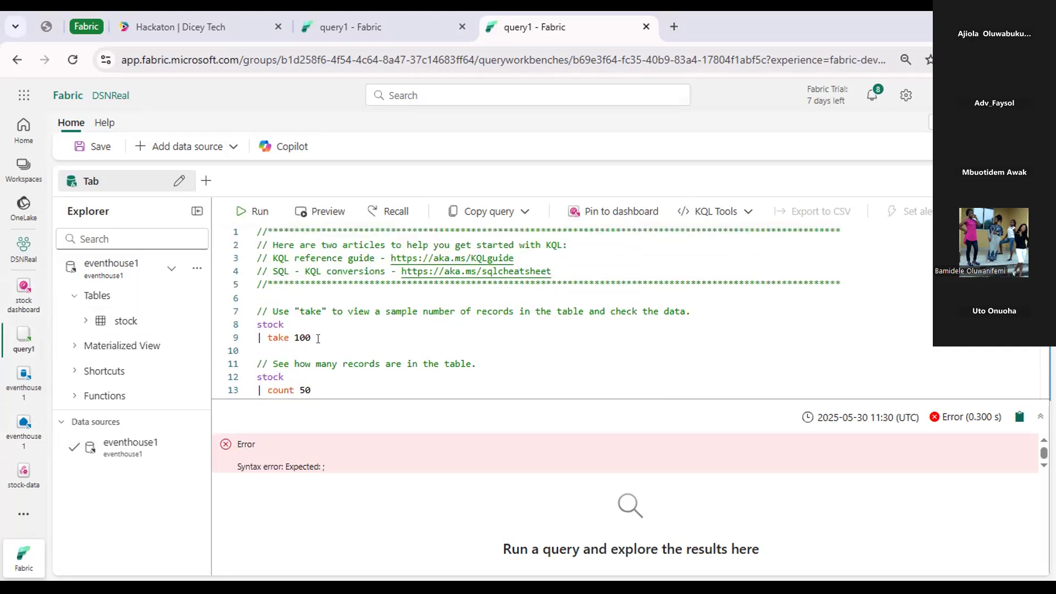
left_click_drag(310, 337, 246, 323)
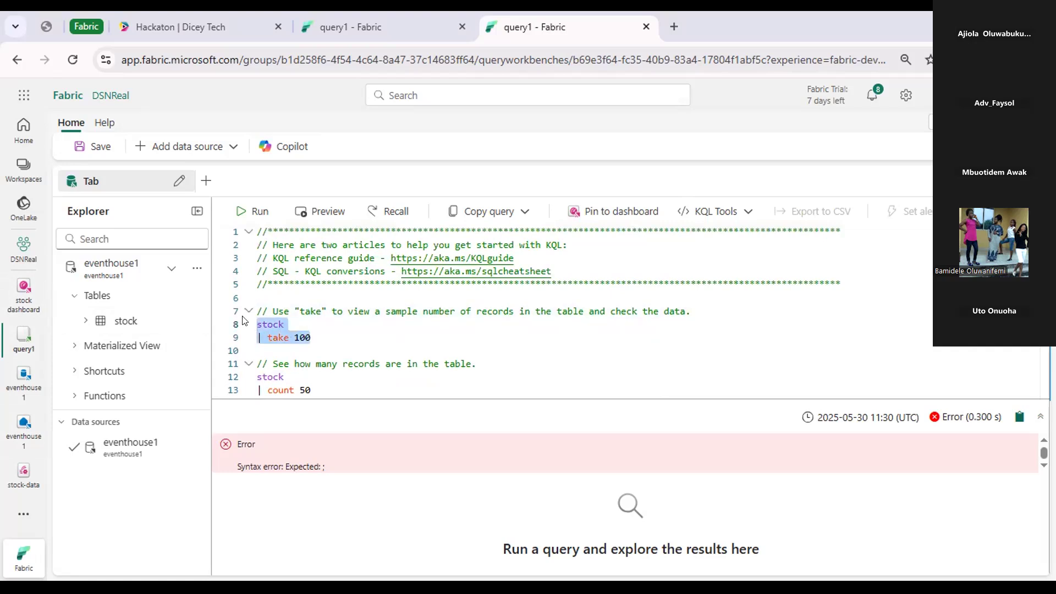
left_click(246, 214)
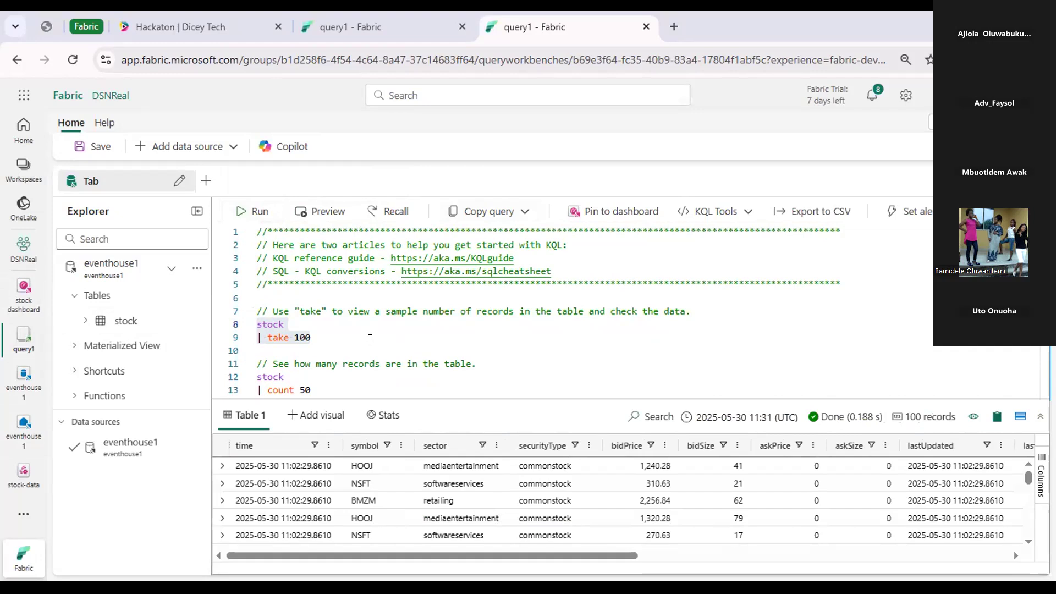
Set the time window of the first average price query to 10m and run only that query.
scroll(439, 318, "down", 3)
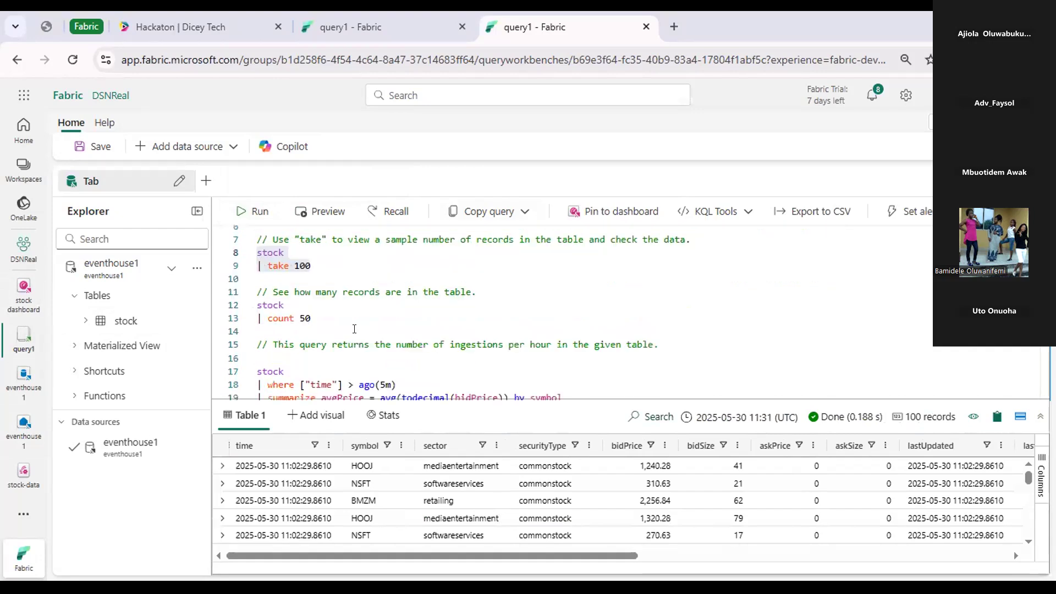
scroll(438, 318, "down", 1)
left_click(383, 320)
key("BackSpace")
type("10")
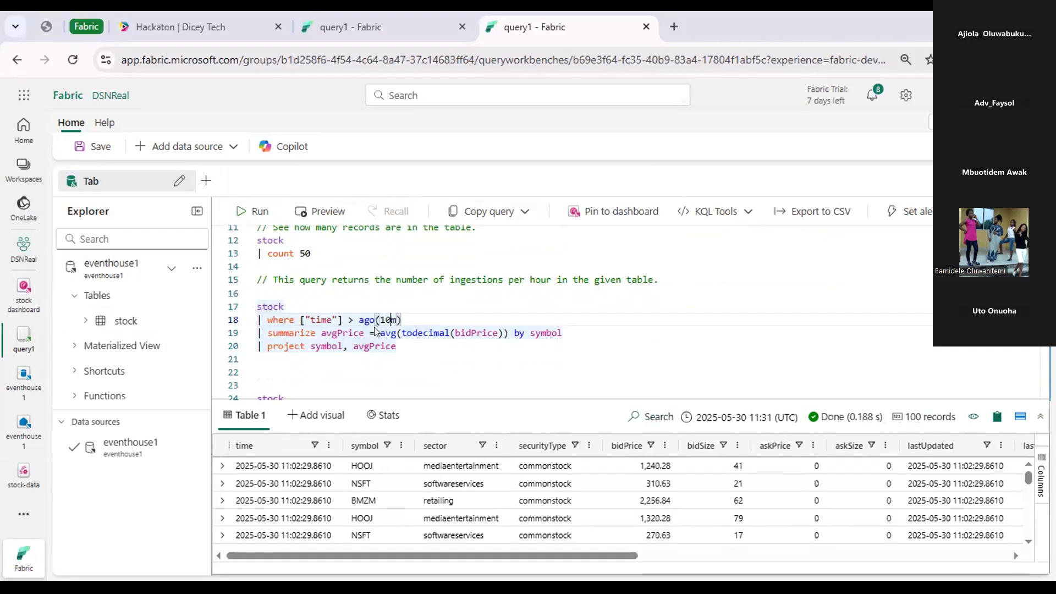
left_click_drag(408, 344, 257, 293)
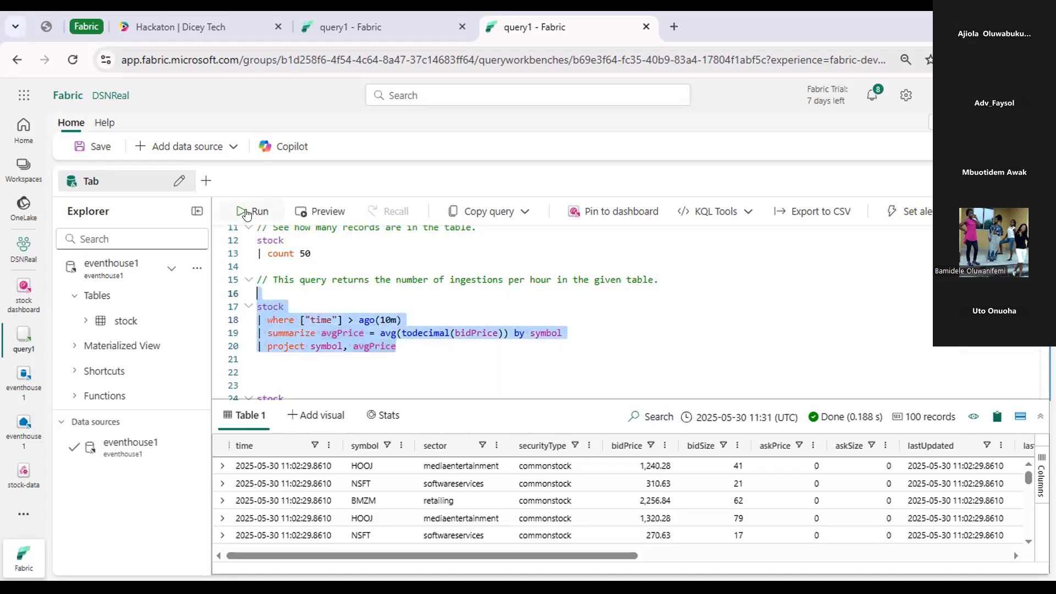
left_click(246, 213)
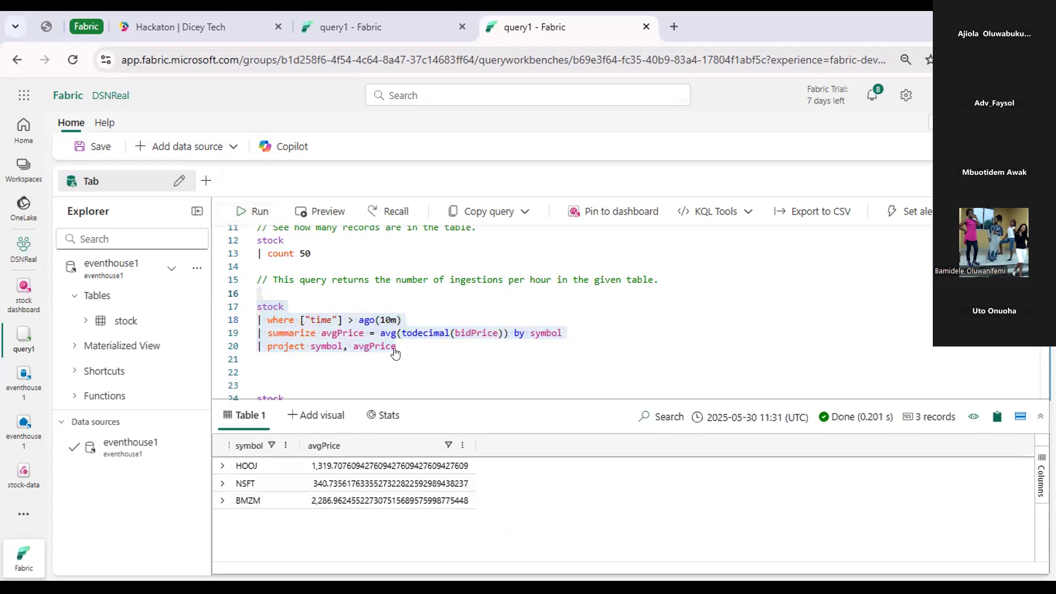
Set the first average price query's time window to 20m and run only that query.
left_click(390, 321)
key("BackSpace")
key("BackSpace")
type("20")
left_click(402, 356)
left_click_drag(291, 321, 242, 305)
left_click(236, 213)
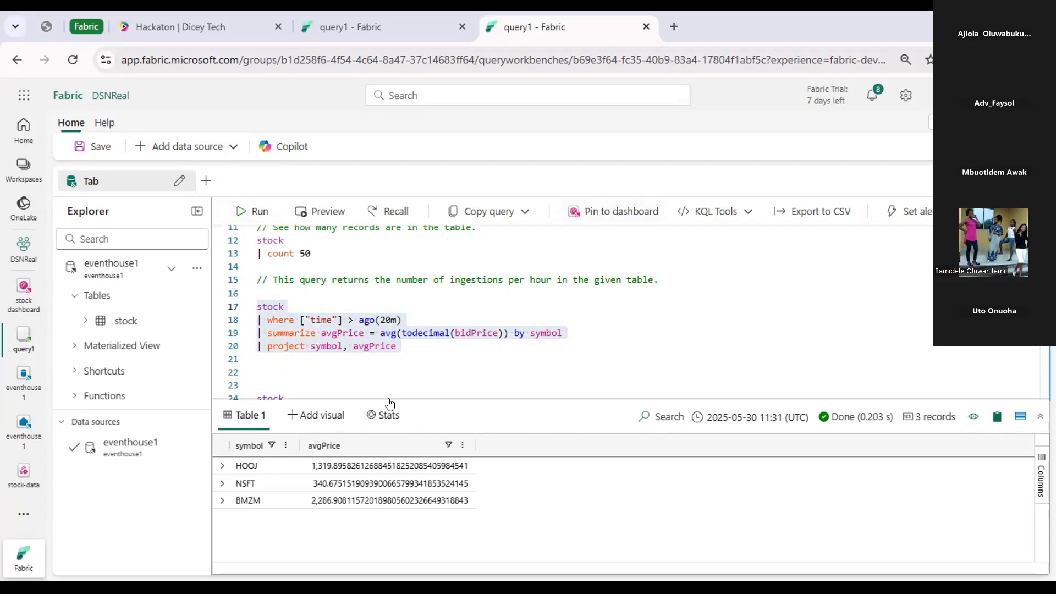
Start pinning the 20-minute average price query to a dashboard, choosing the existing stock dashboard from the OneLake catalog as the destination.
scroll(388, 326, "up", 4)
scroll(389, 328, "down", 4)
scroll(388, 329, "up", 3)
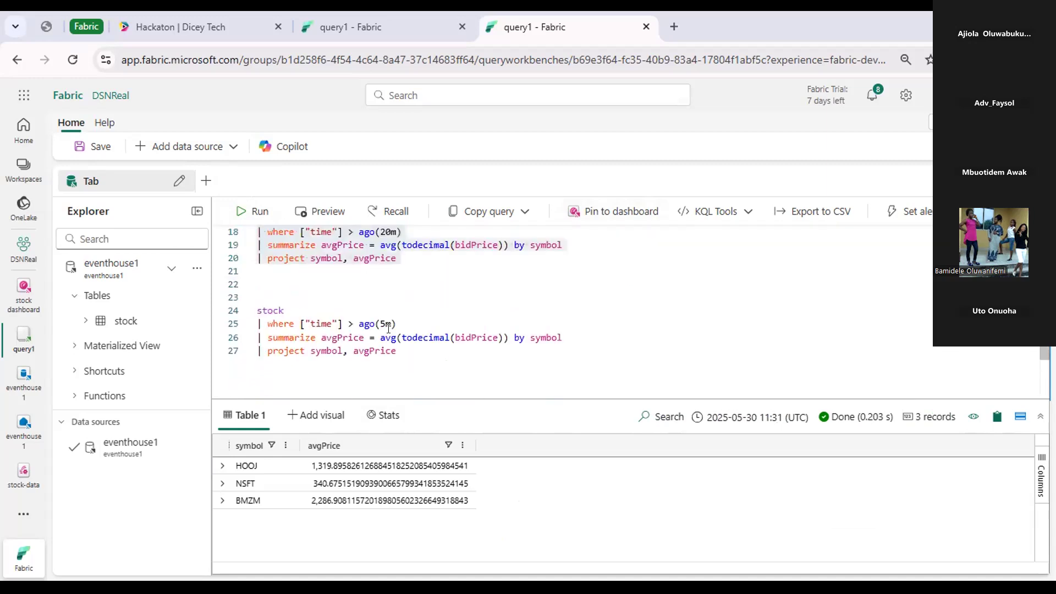
left_click(581, 211)
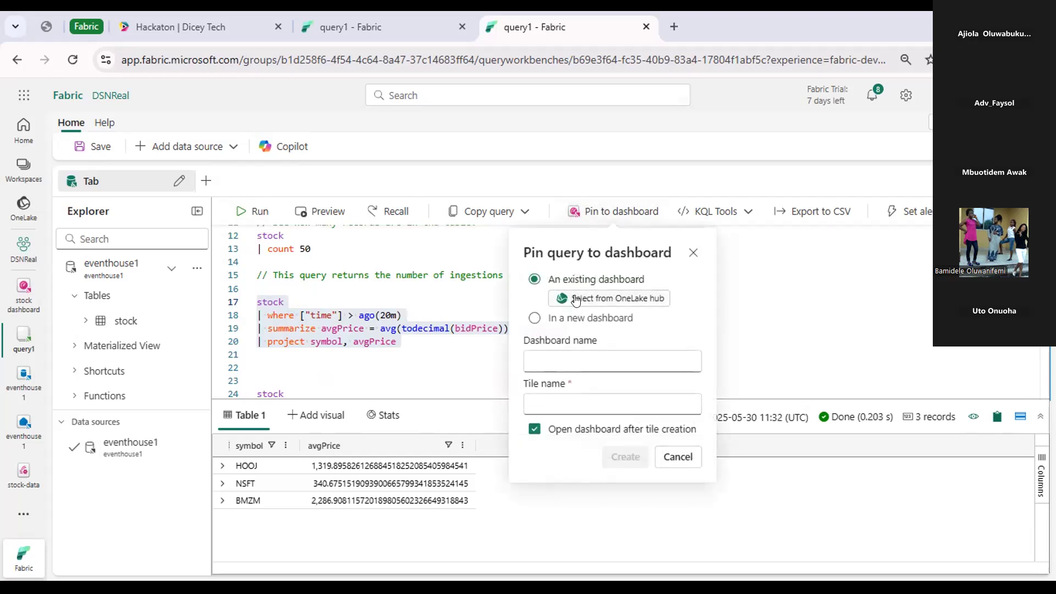
left_click(552, 364)
left_click(549, 358)
left_click(564, 321)
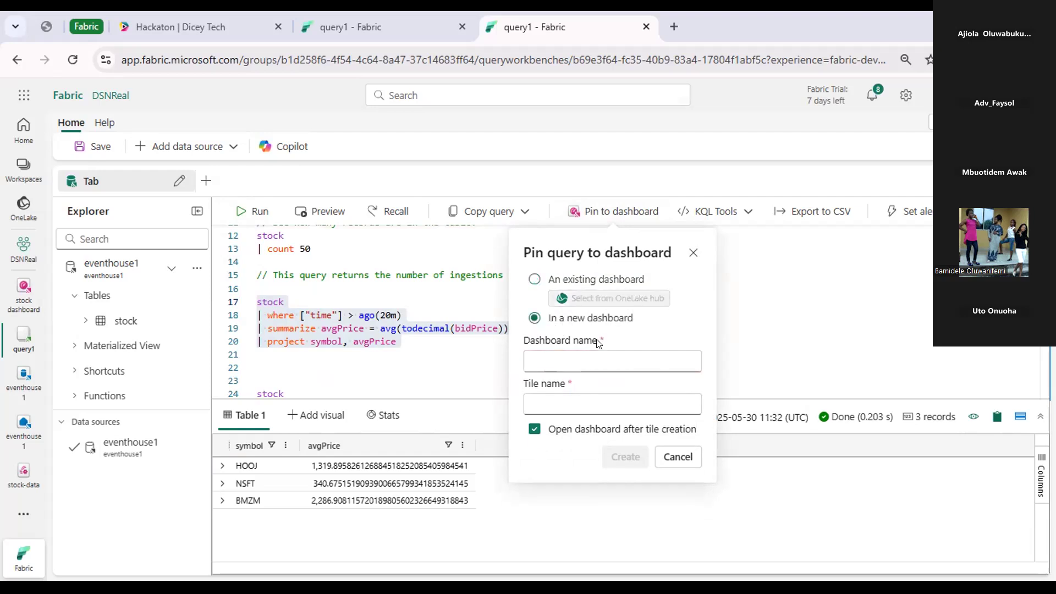
left_click(536, 281)
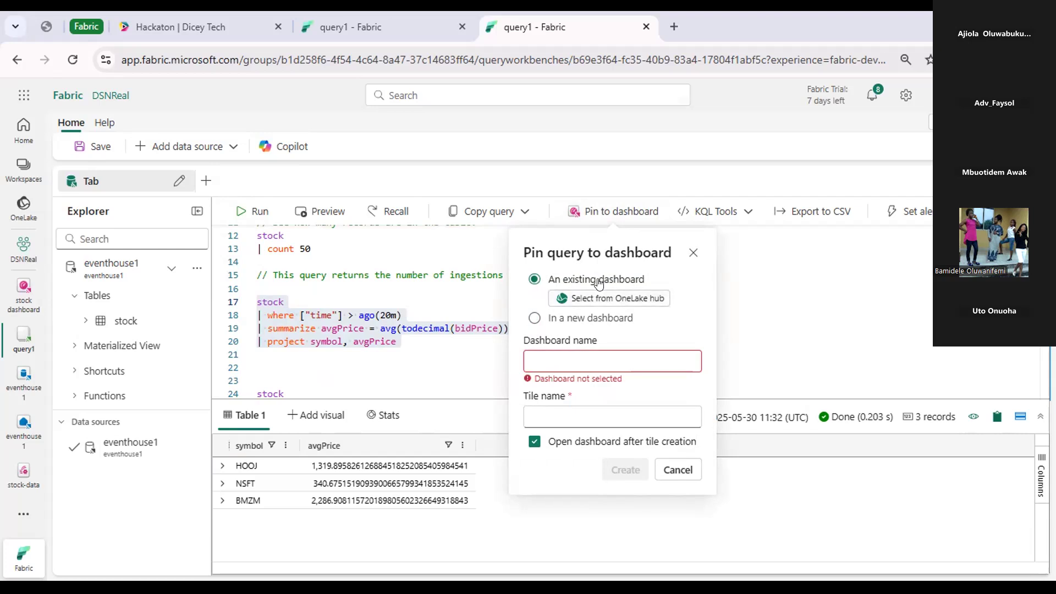
left_click(602, 299)
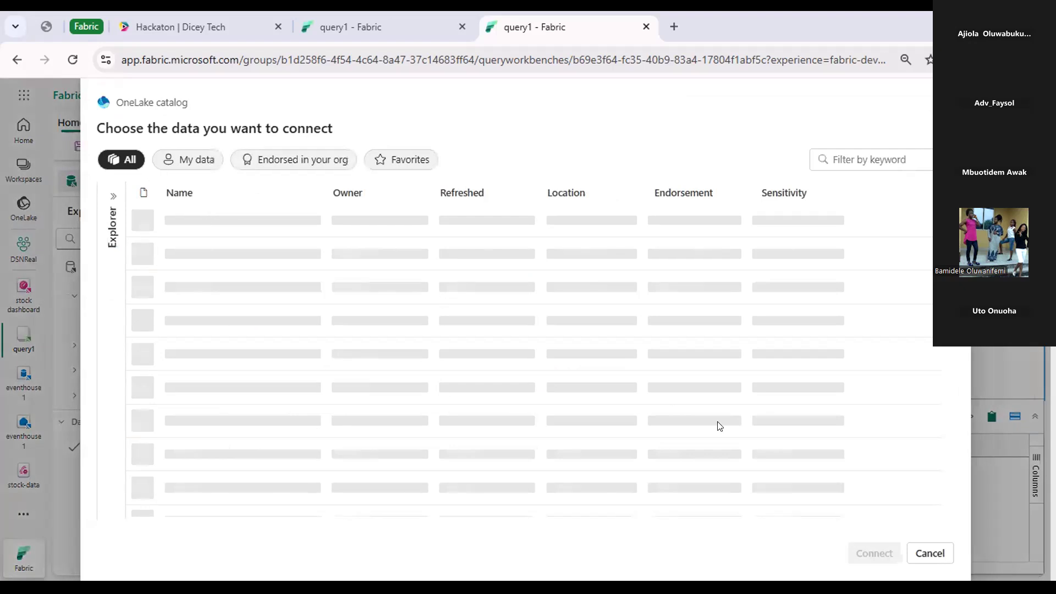
left_click(878, 554)
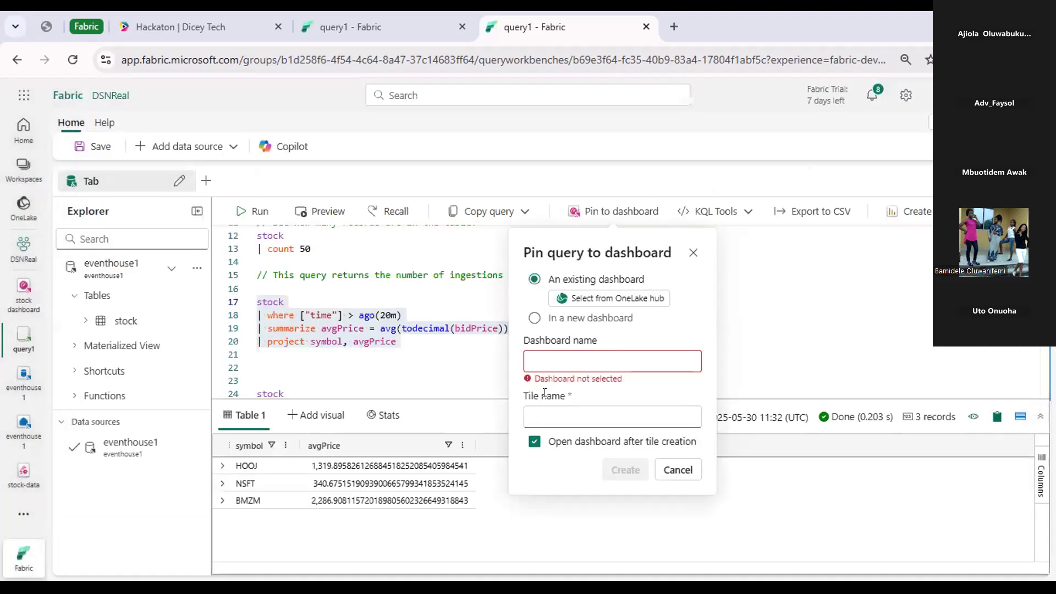
Name the pinned tile By 10 and create it, opening the dashboard after tile creation.
left_click(544, 394)
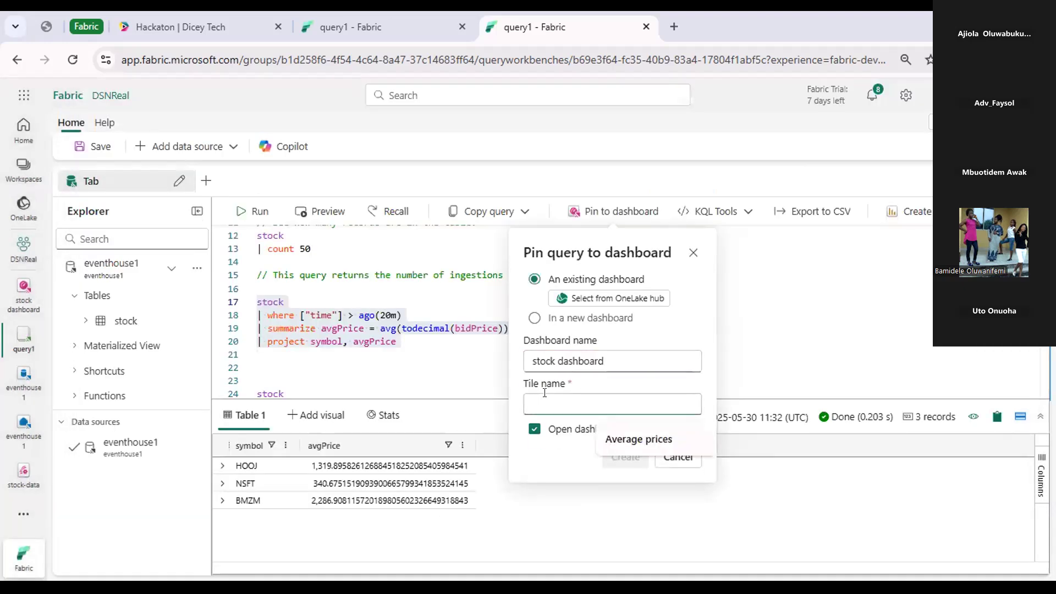
type("B")
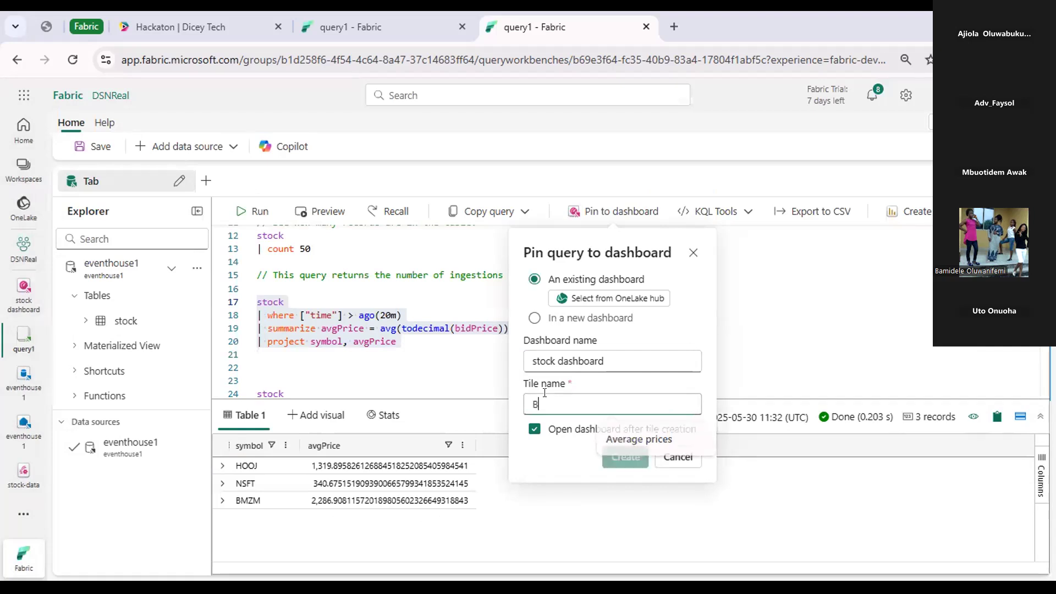
type("Y 10")
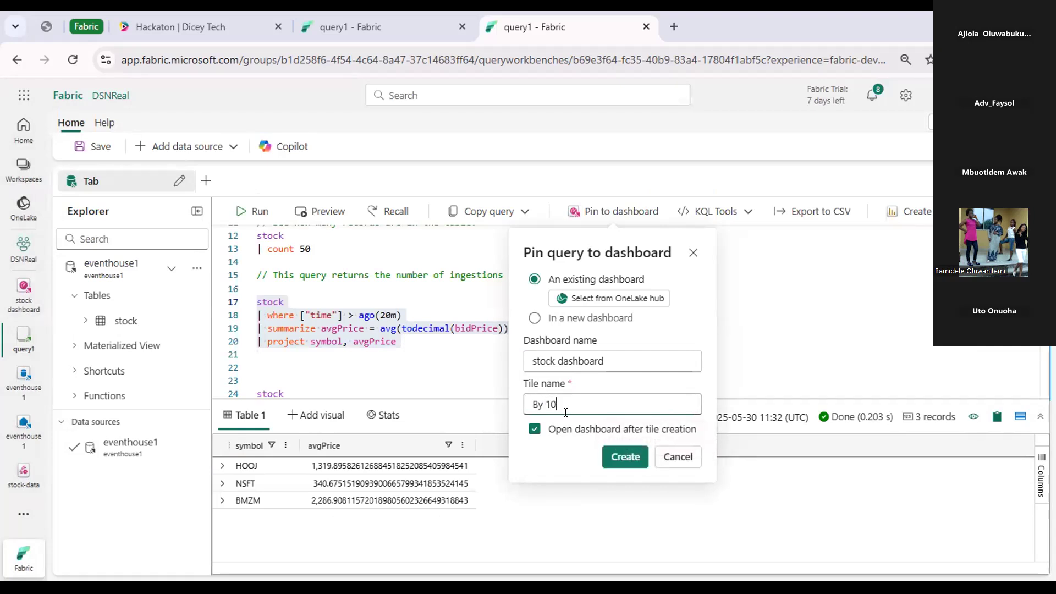
left_click(623, 454)
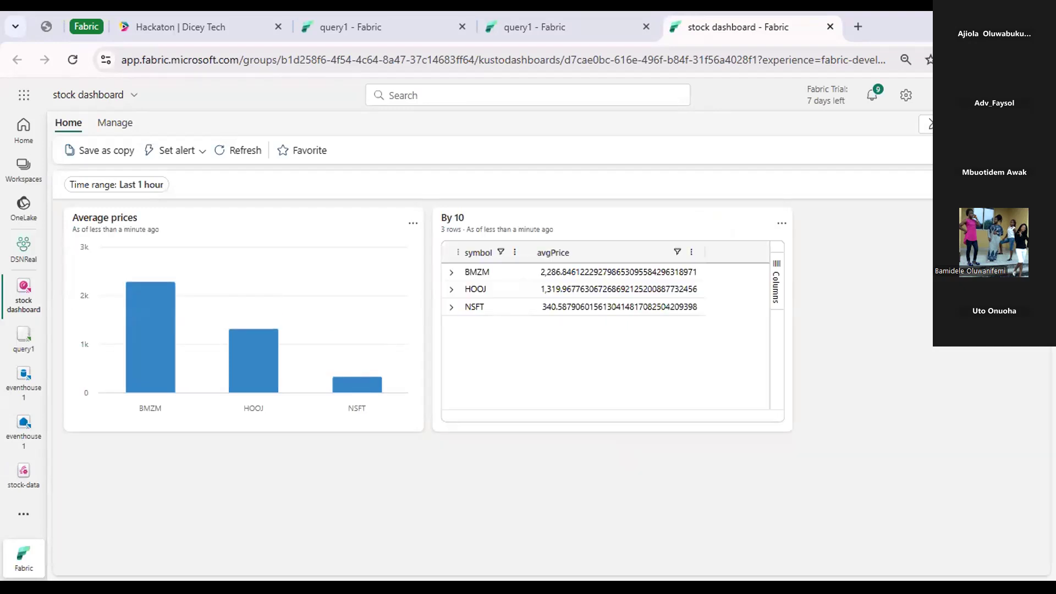
Switch the stock dashboard to editing mode and open the By 10 tile for editing.
left_click(927, 124)
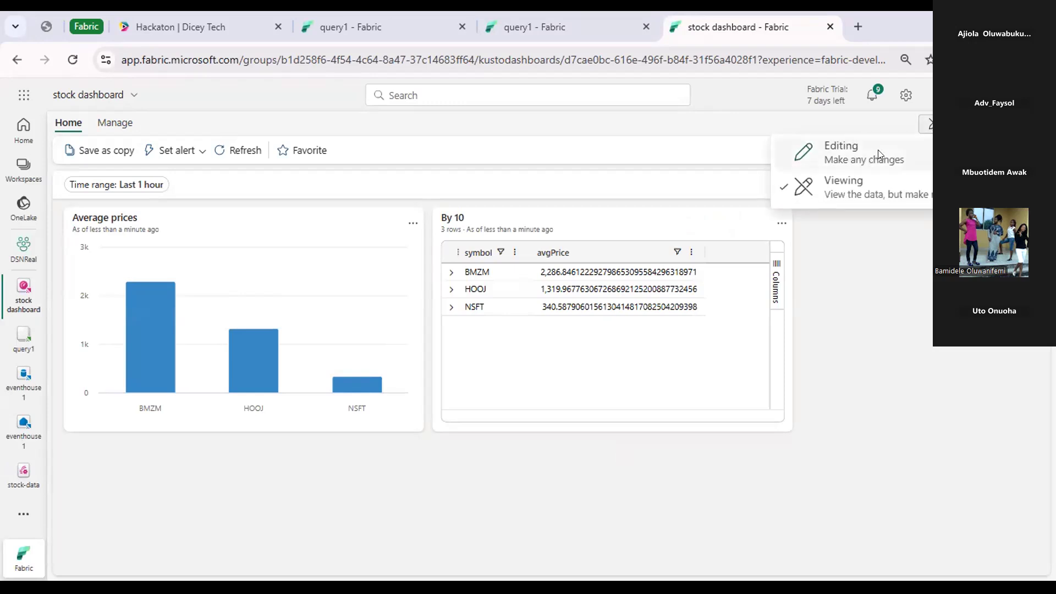
left_click(878, 154)
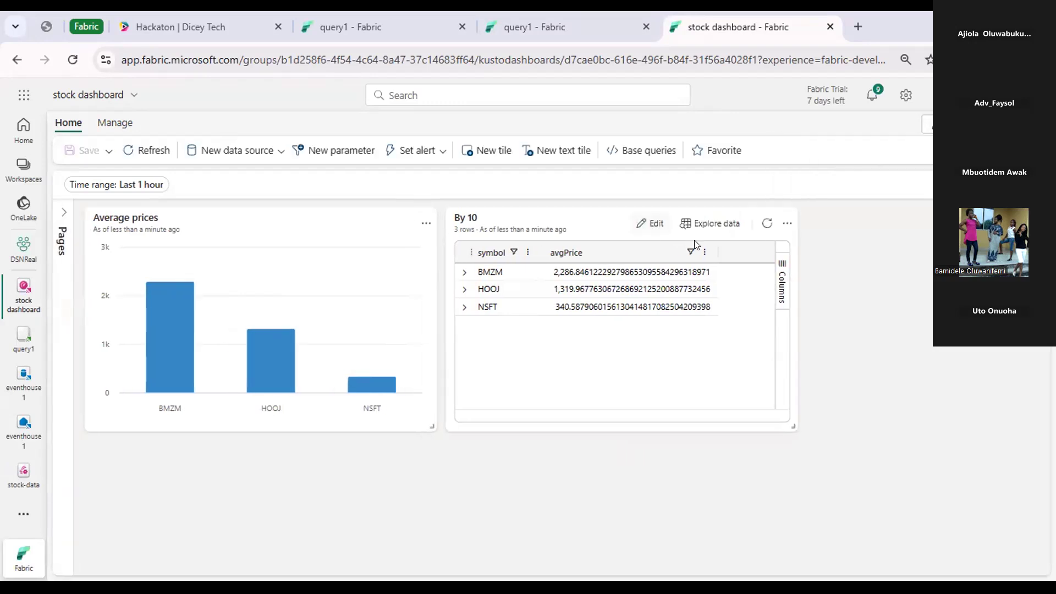
left_click(649, 225)
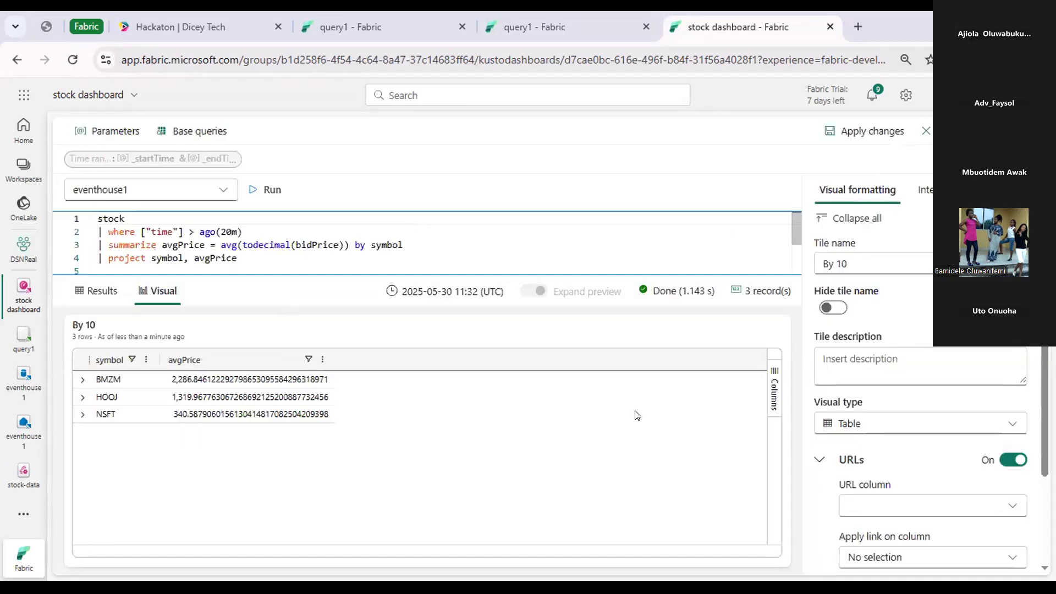
Change the By 10 tile's visual type to Pie chart, review its formatting options, and apply the changes to the dashboard.
left_click(900, 423)
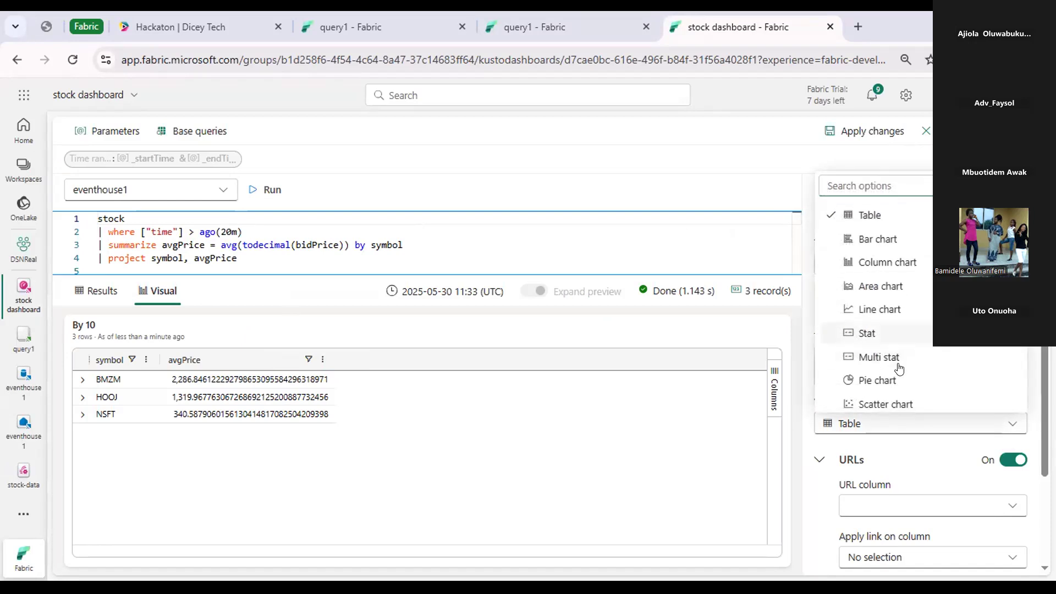
scroll(899, 367, "down", 1)
left_click(902, 366)
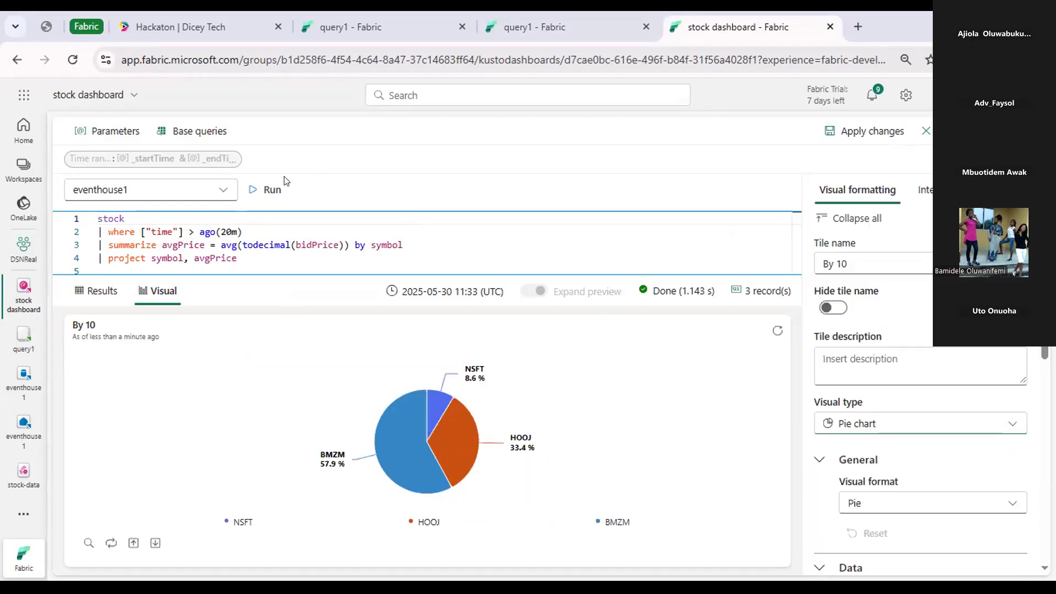
scroll(984, 411, "down", 5)
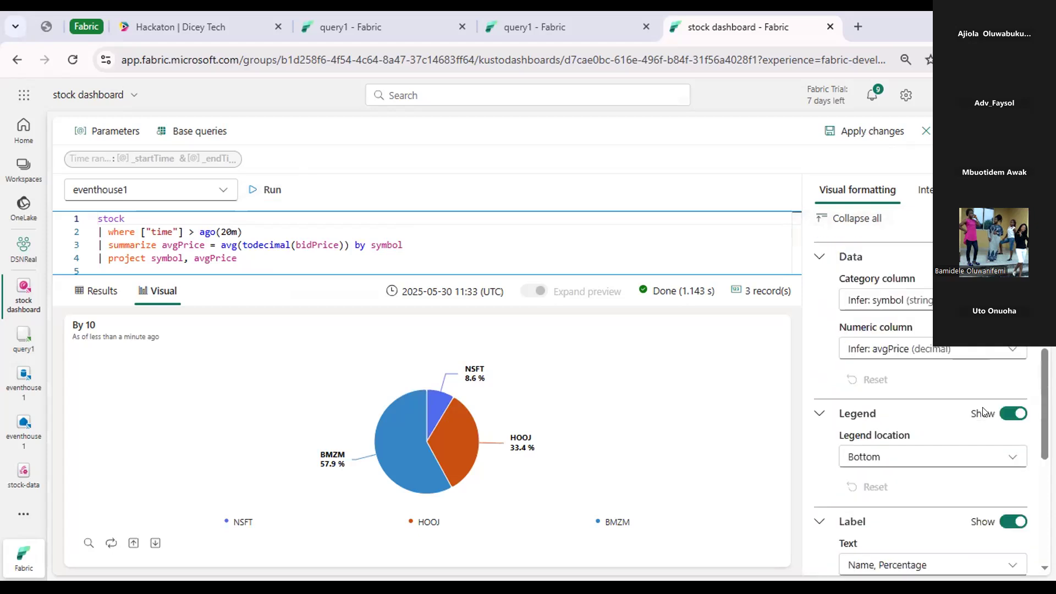
scroll(984, 411, "down", 5)
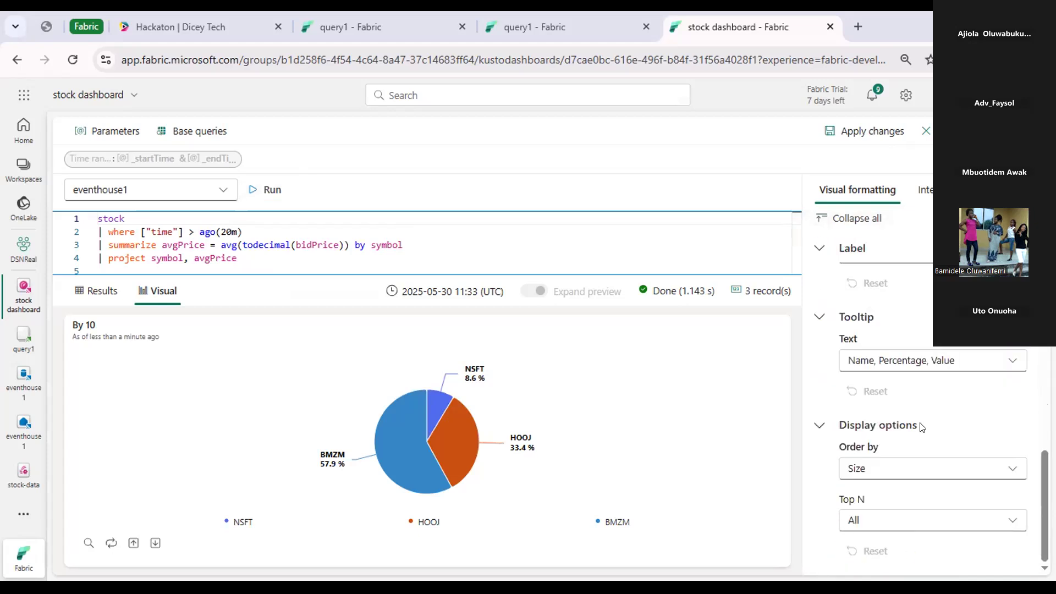
scroll(919, 427, "up", 10)
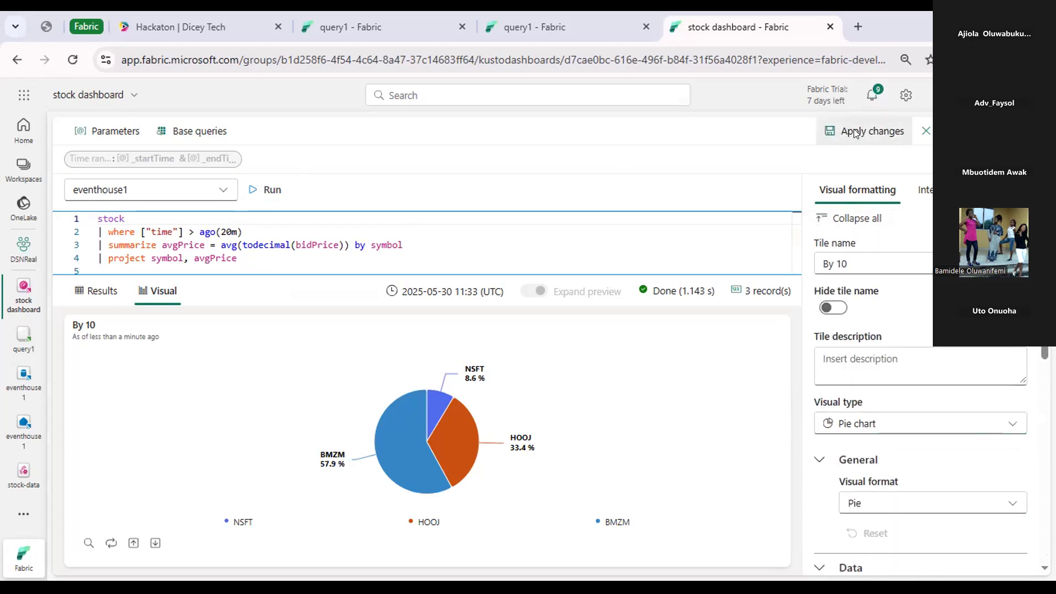
left_click(855, 133)
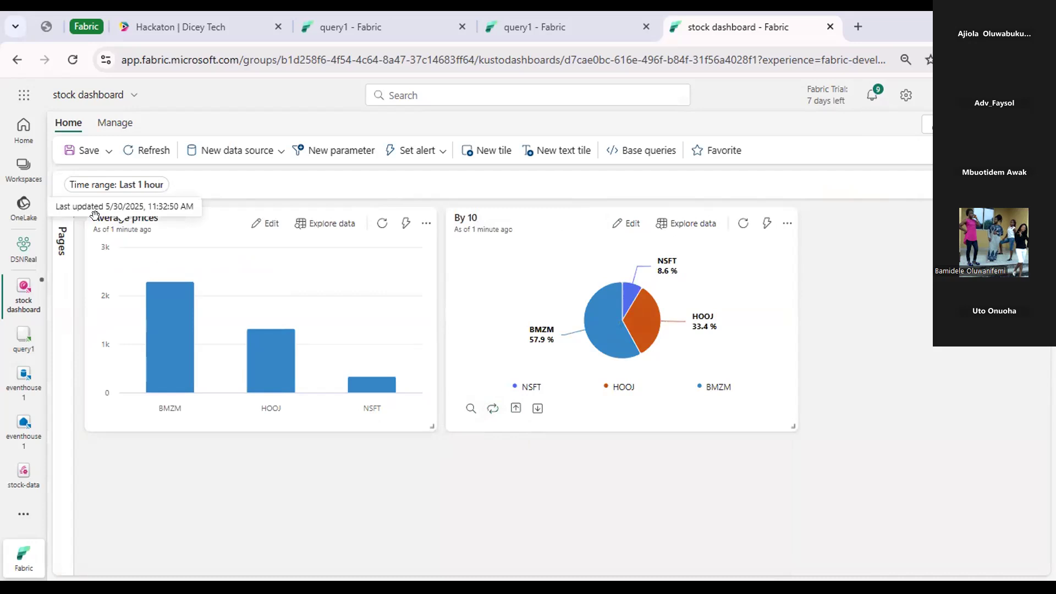
Reopen the By 10 tile for editing, review its pie chart data and legend settings, and return to the dashboard.
left_click(786, 225)
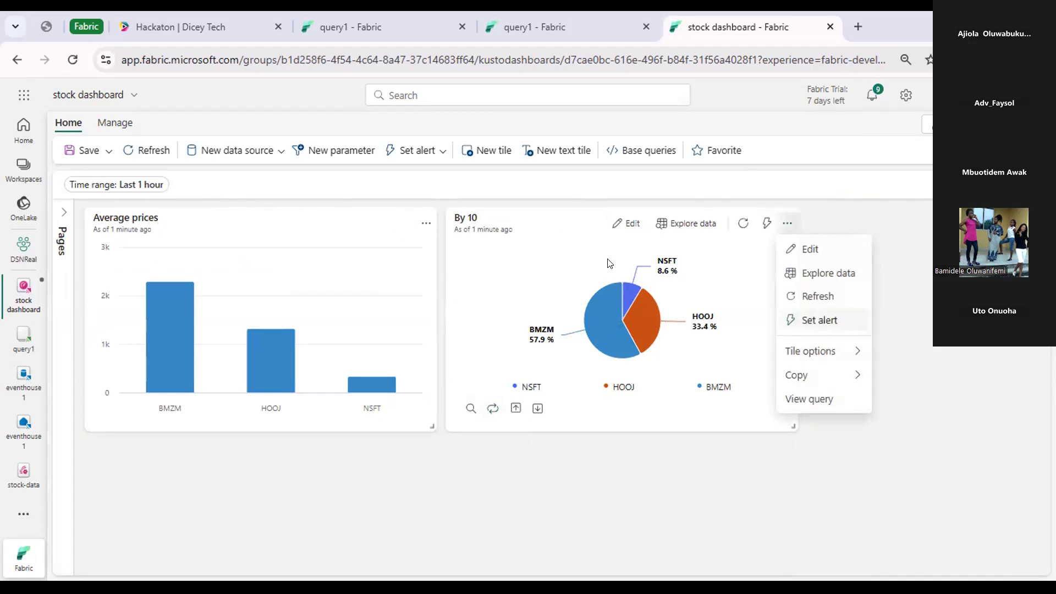
left_click(626, 224)
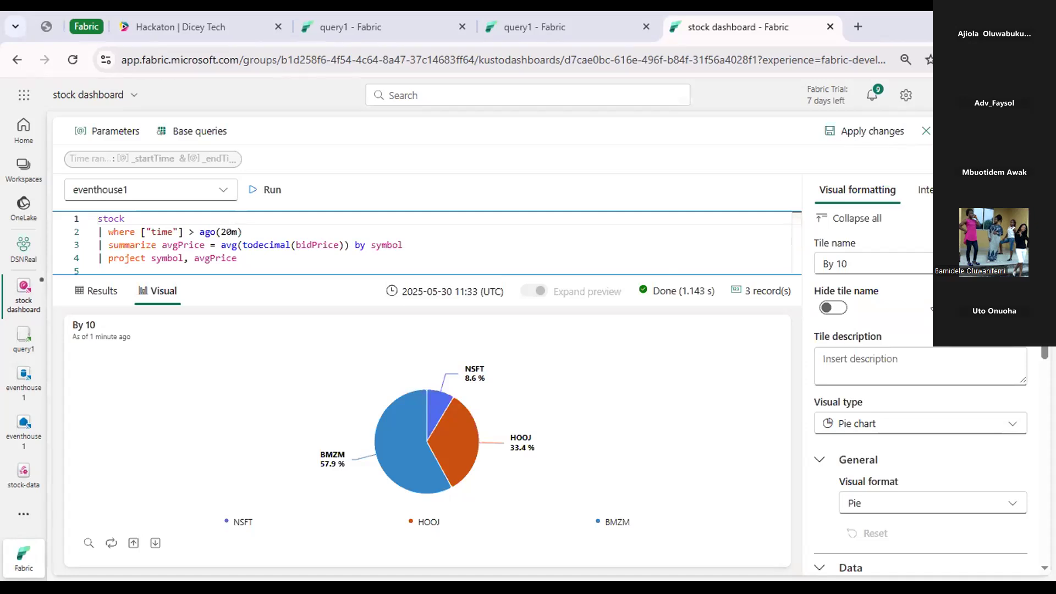
scroll(933, 310, "down", 3)
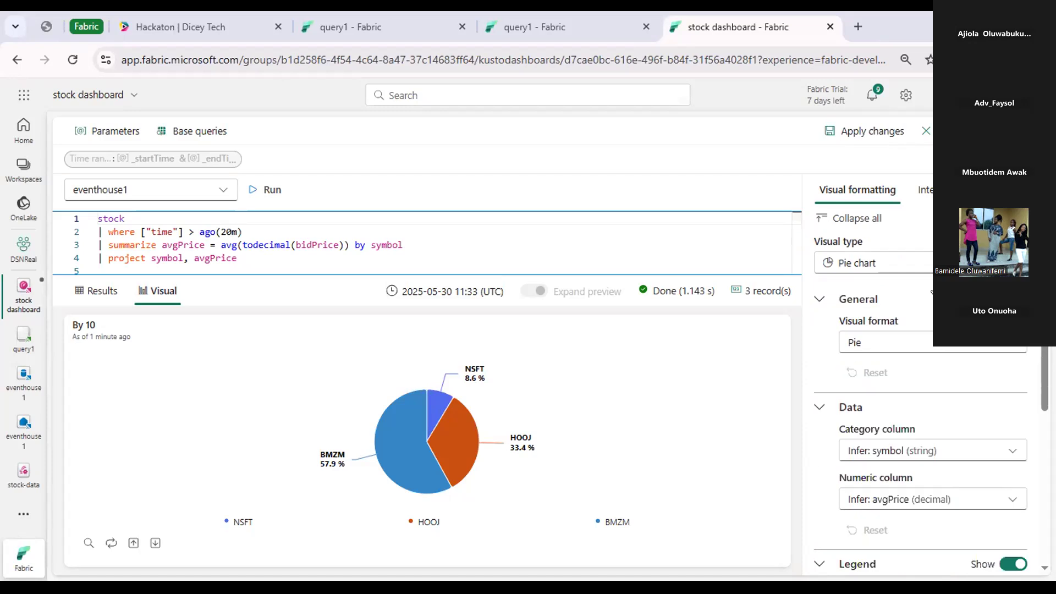
scroll(900, 220, "down", 6)
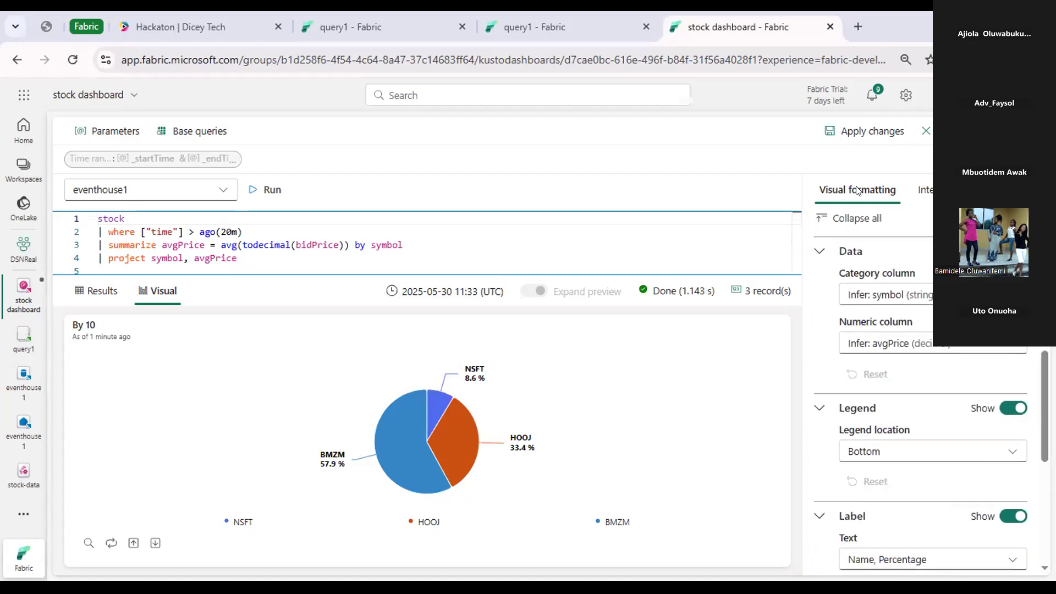
left_click(846, 132)
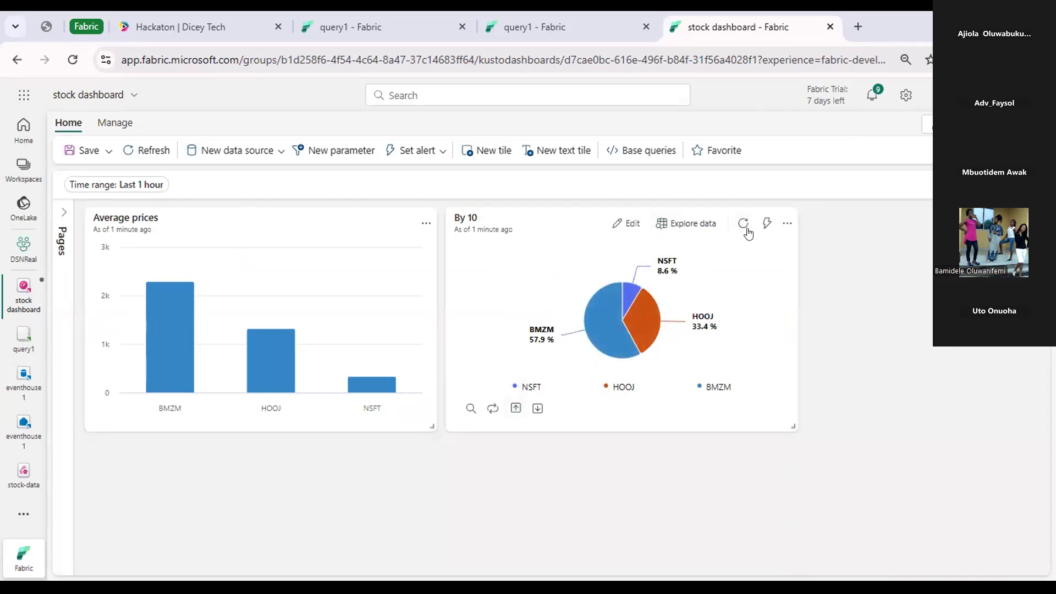
Open the alert settings for the By 10 tile and review the check, grouping, monitored field and action options.
left_click(788, 224)
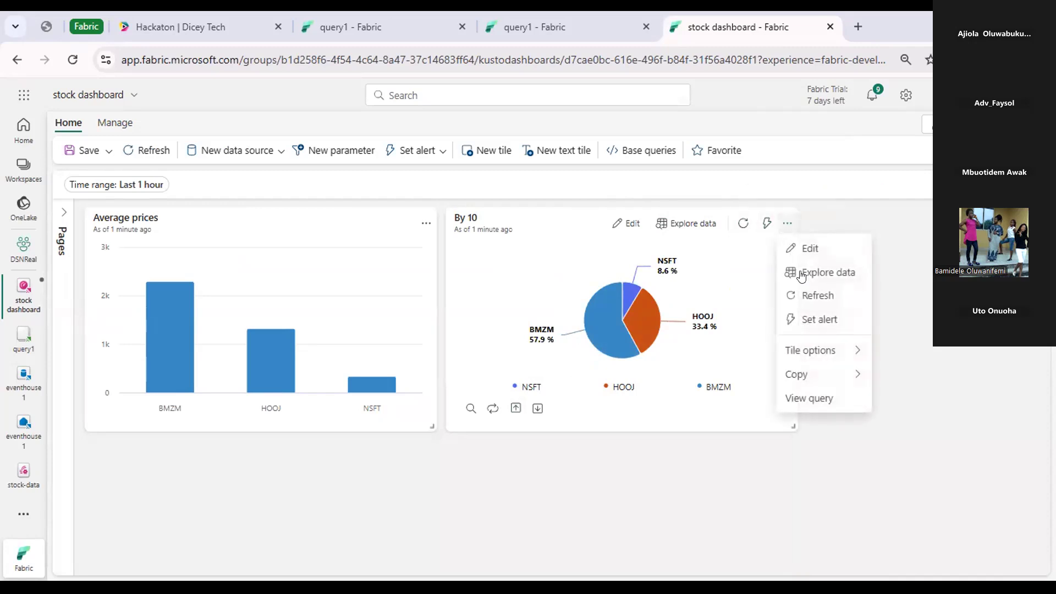
left_click(813, 316)
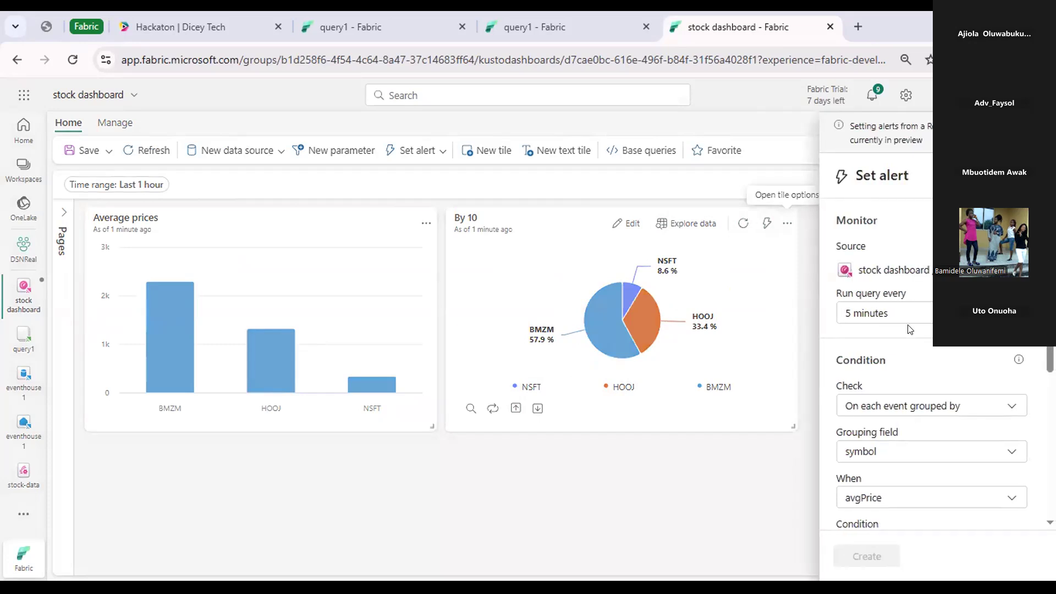
scroll(910, 327, "down", 3)
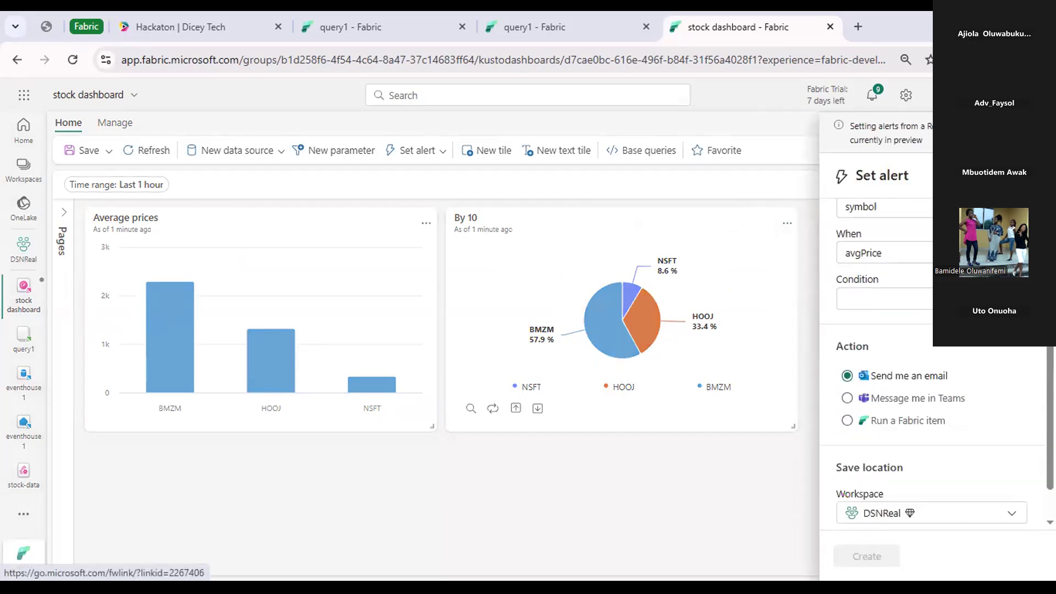
scroll(935, 357, "up", 1)
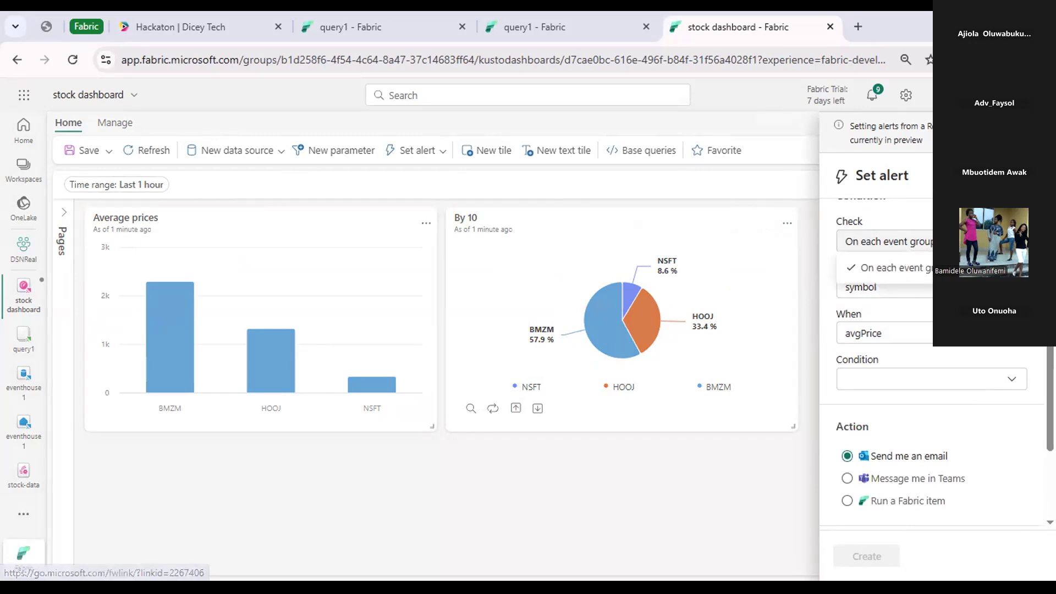
left_click(929, 333)
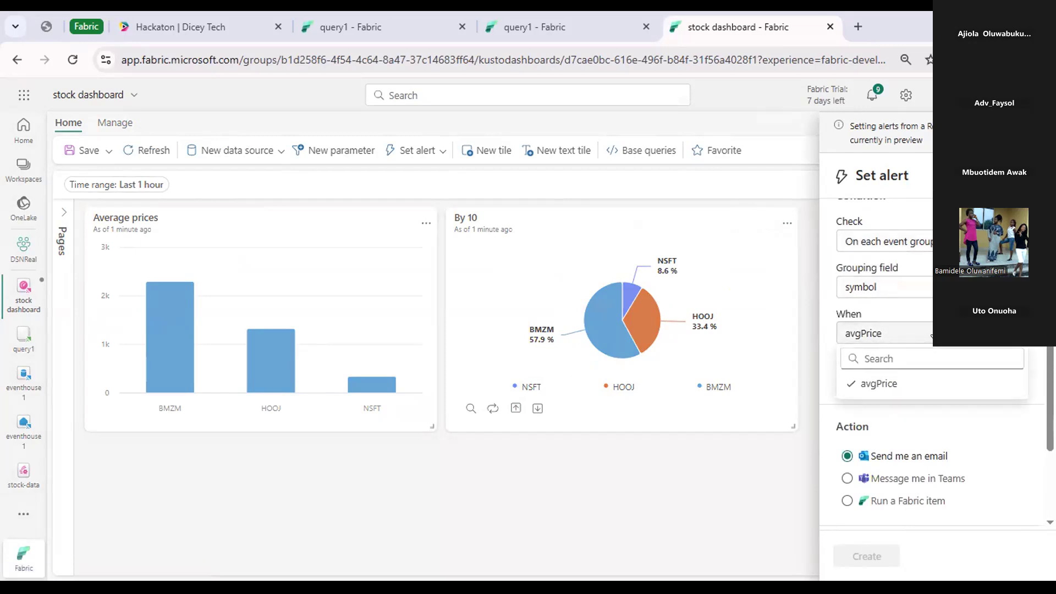
left_click(932, 335)
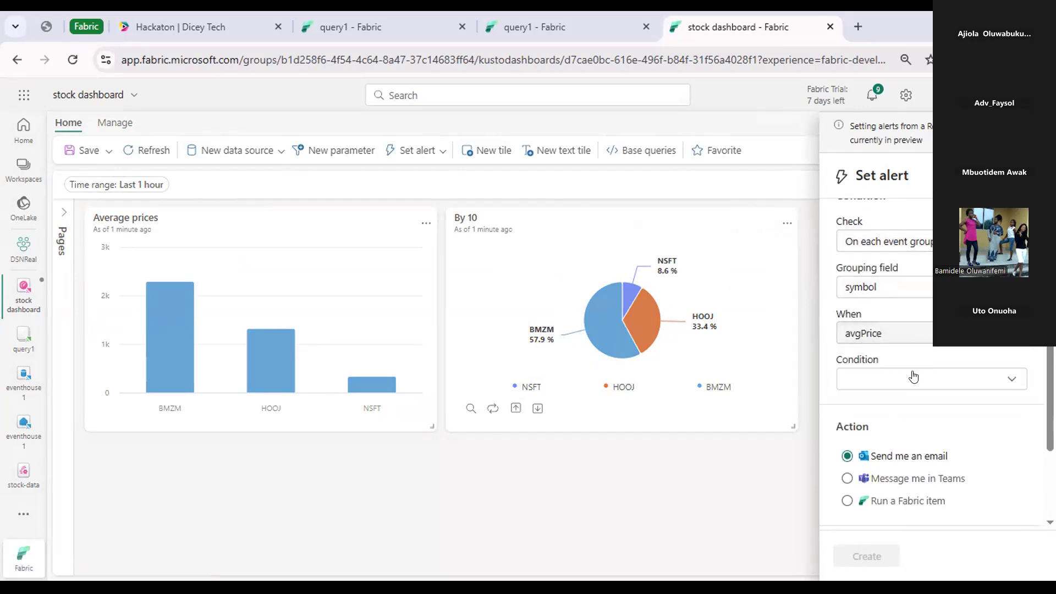
Try an alert condition of Changes from with value 10, browse the other conditions, and close the alert settings without creating the alert.
left_click(910, 379)
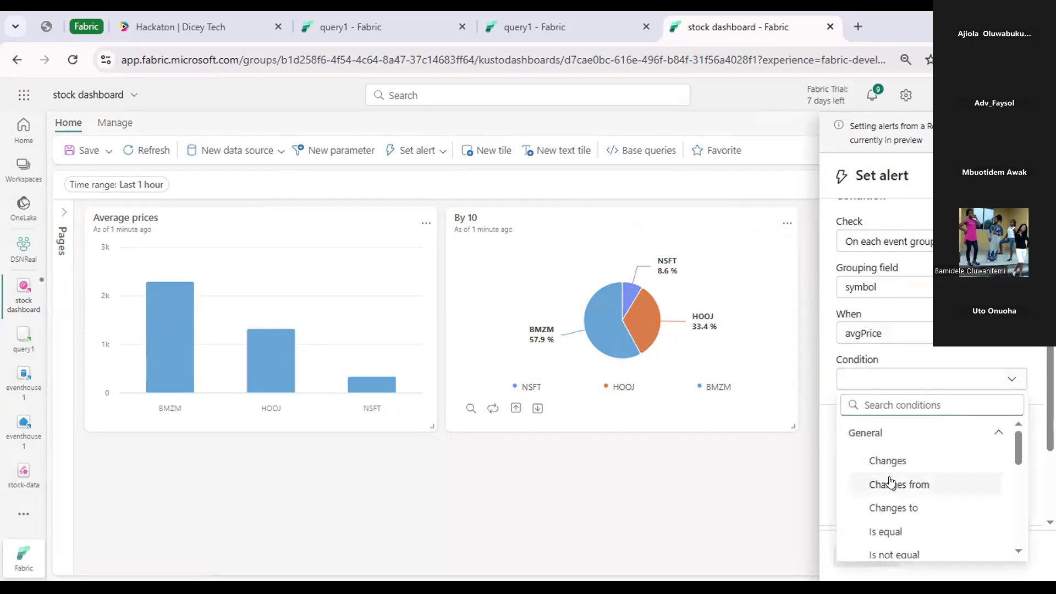
left_click(898, 484)
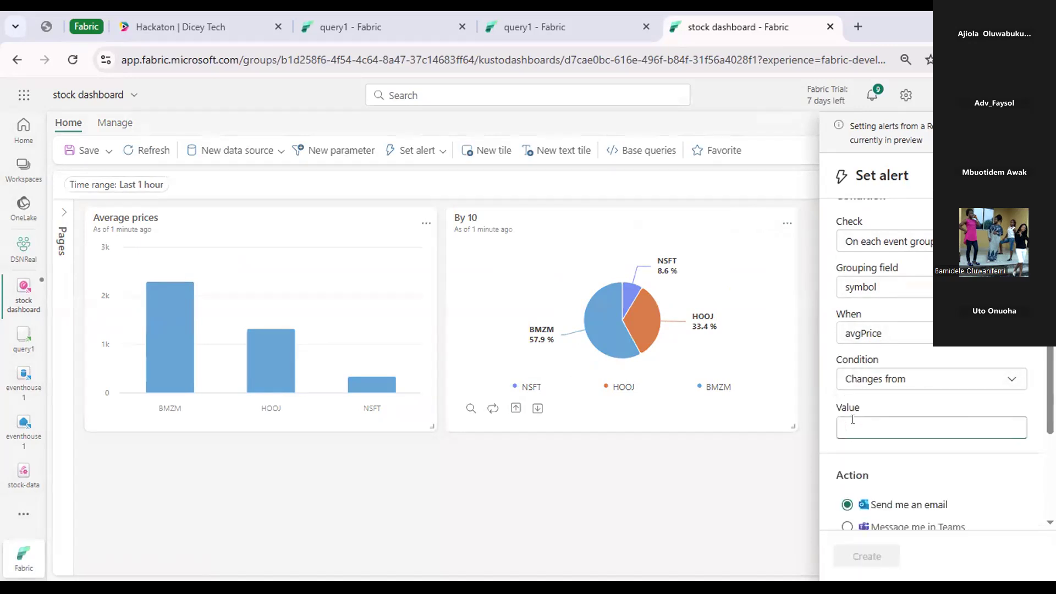
type("10")
left_click(909, 373)
scroll(897, 443, "down", 1)
scroll(880, 436, "up", 1)
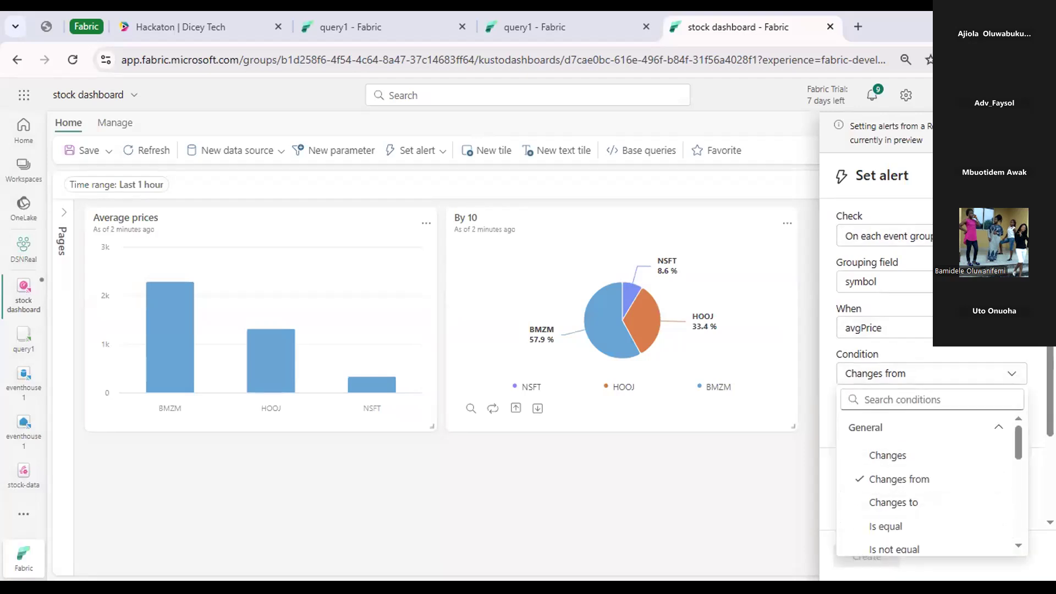
left_click(1027, 176)
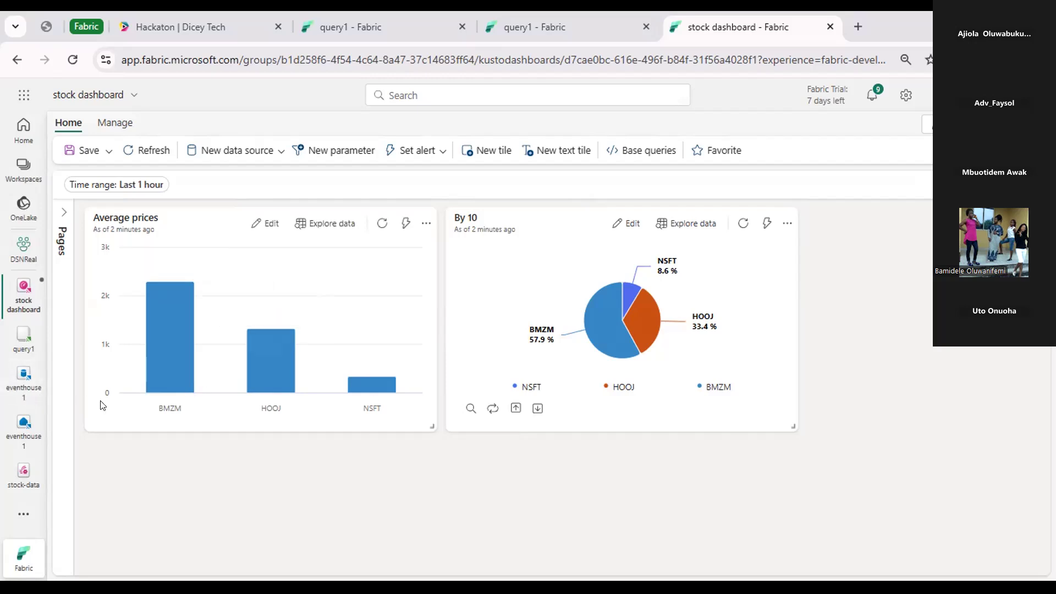
Examine the average price values of the HOOJ and NSFT bars in the Average prices tile.
mouse_move(262, 350)
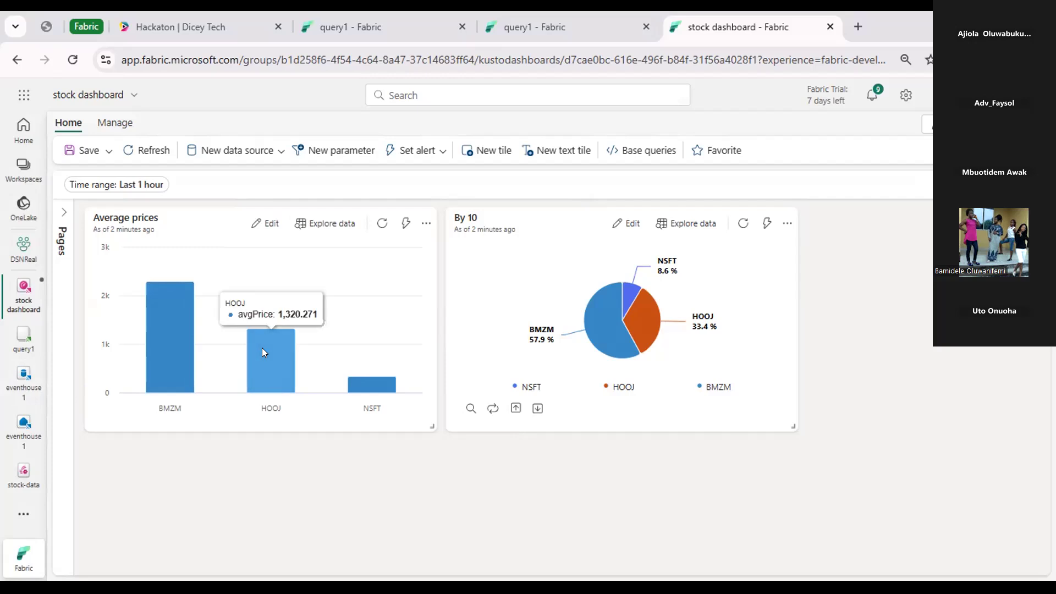
mouse_move(365, 385)
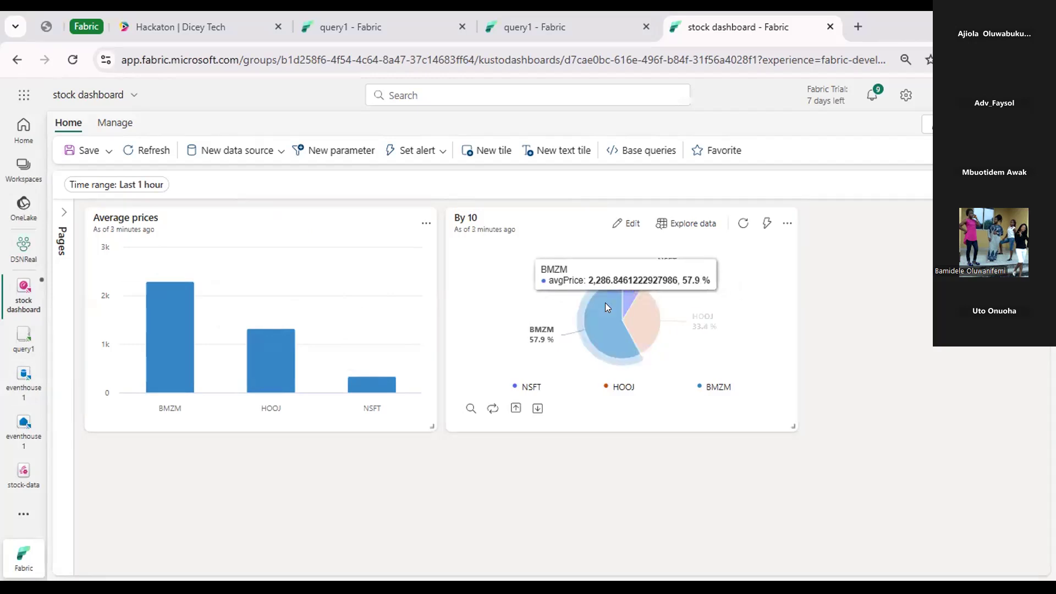
mouse_move(364, 382)
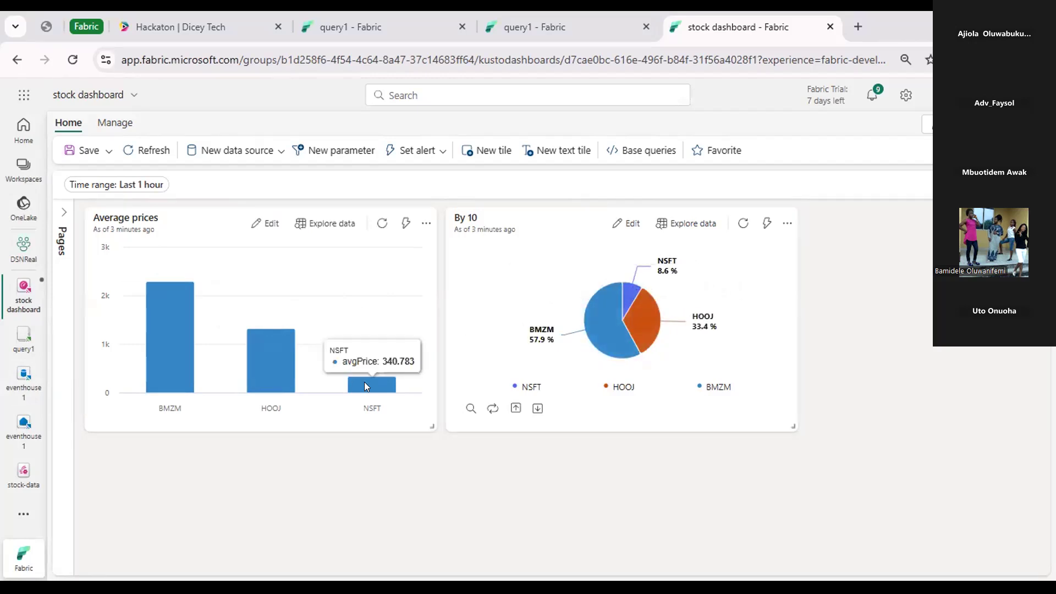